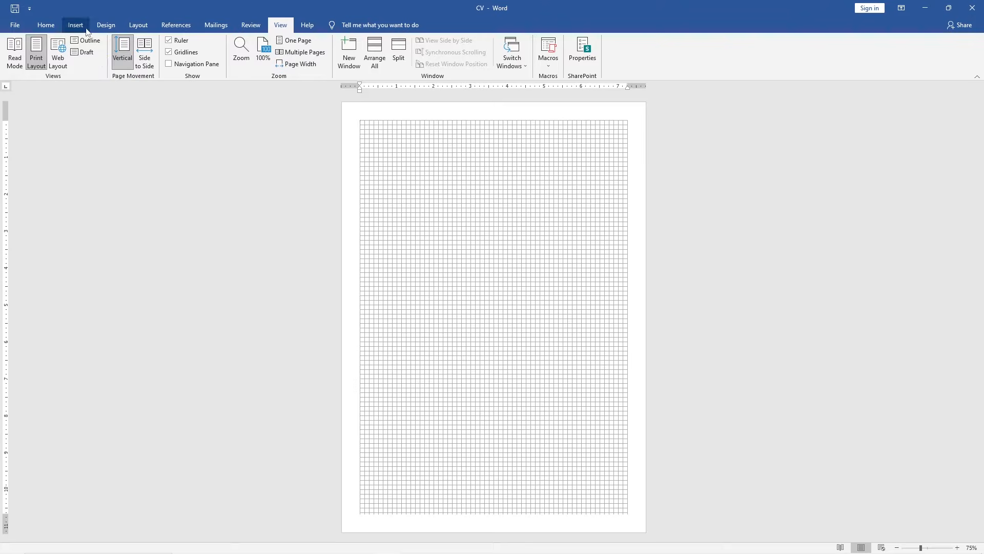
Draw a rounded rectangle from the page's top-left corner, about 5.5" tall and 1.63" wide
left_click(76, 25)
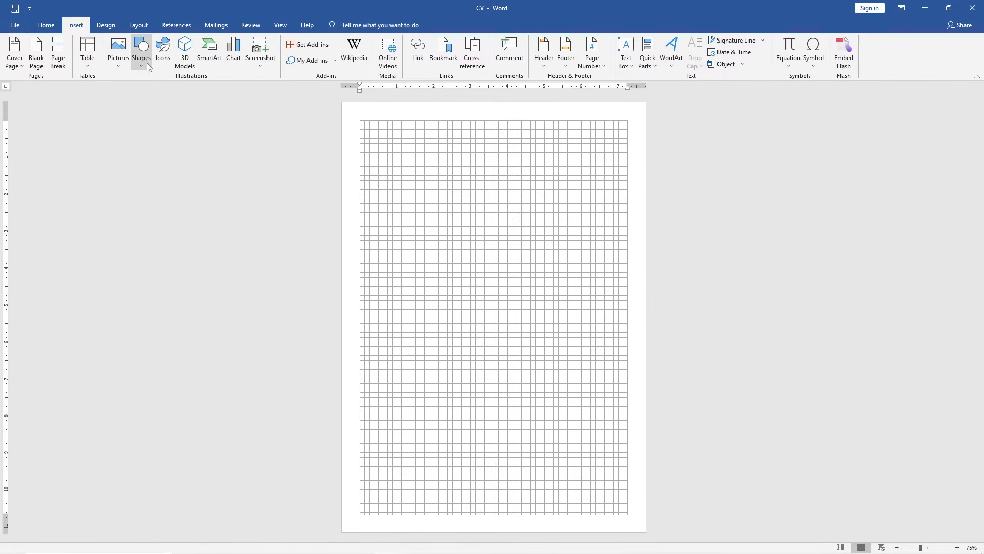
left_click(148, 67)
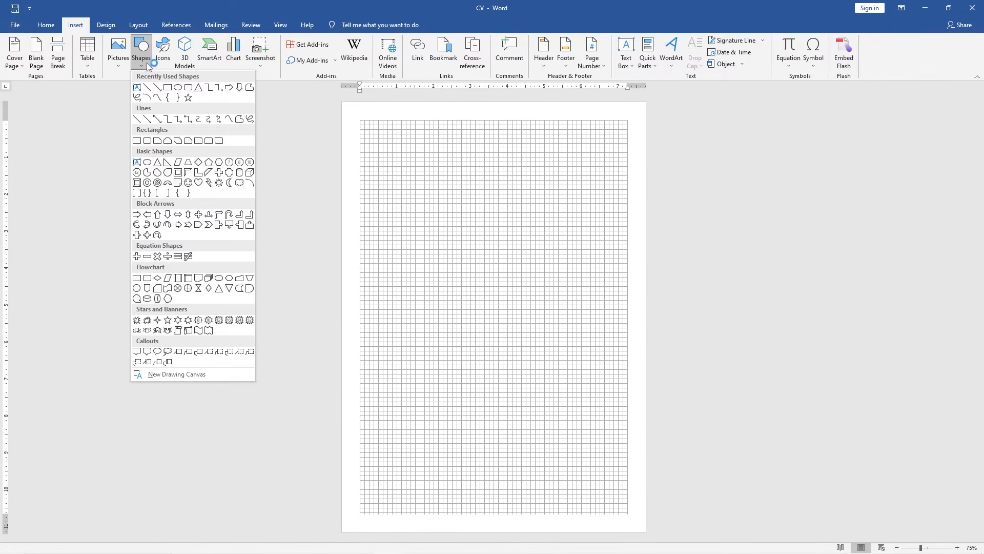
left_click(147, 141)
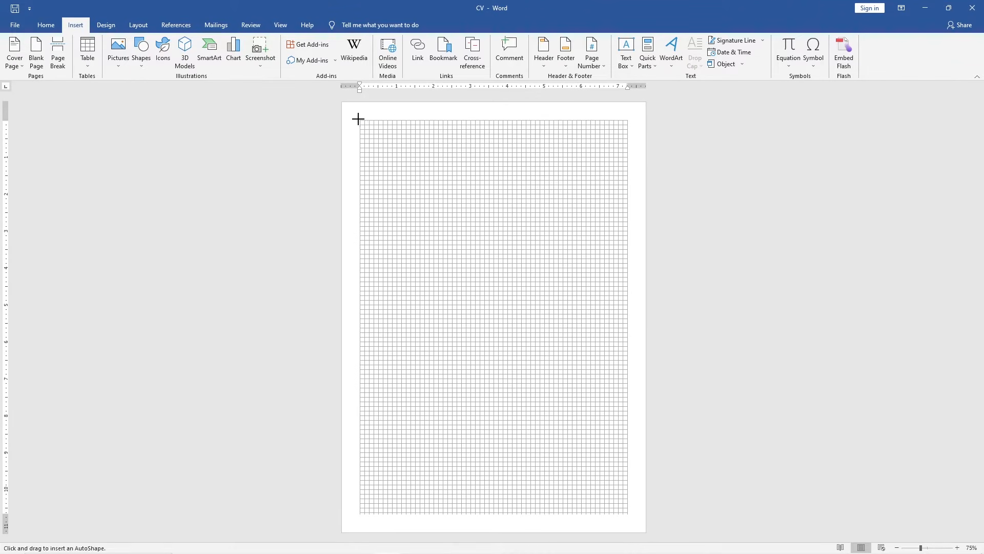
left_click_drag(357, 119, 420, 323)
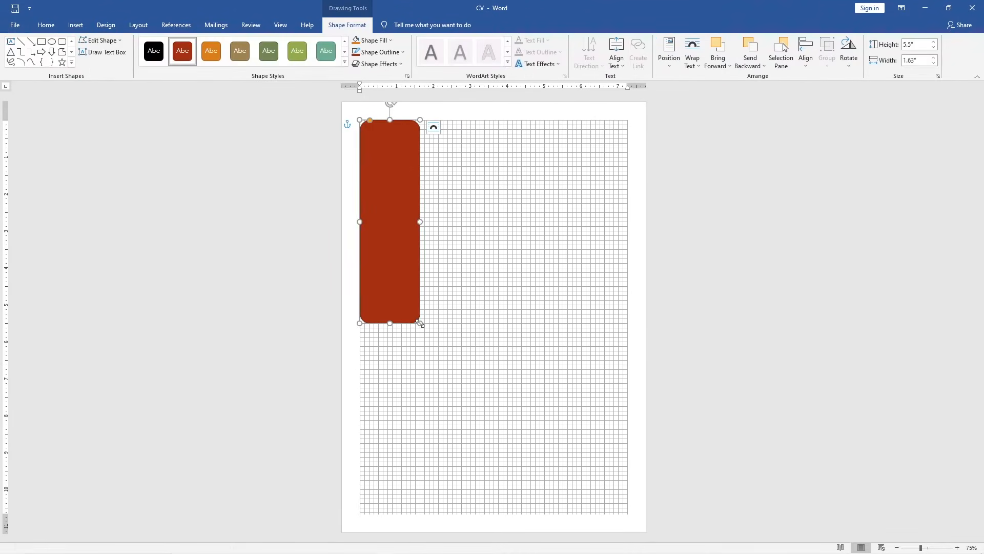
Set the rectangle's height to 10.65" and its width to 3"
left_click(918, 45)
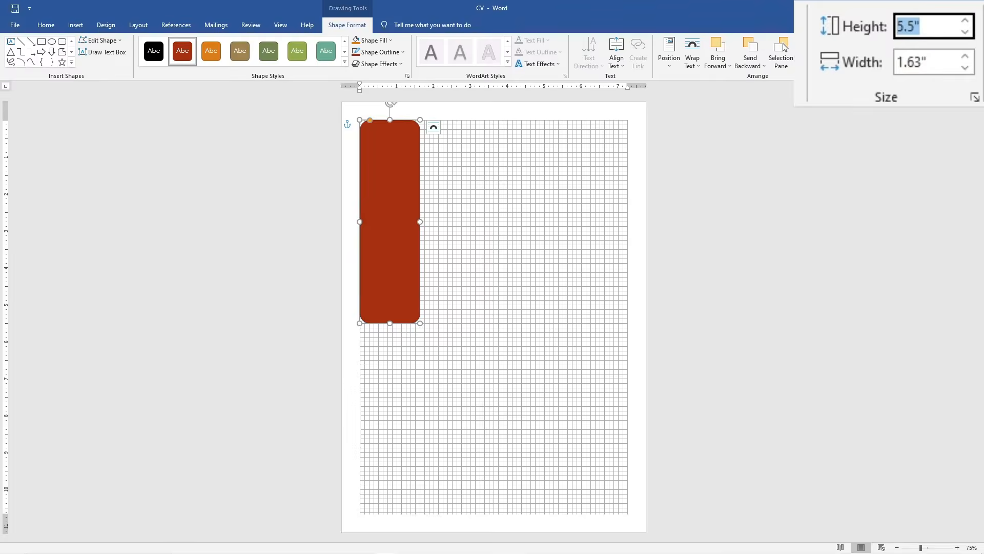
type("10.65")
key("Tab")
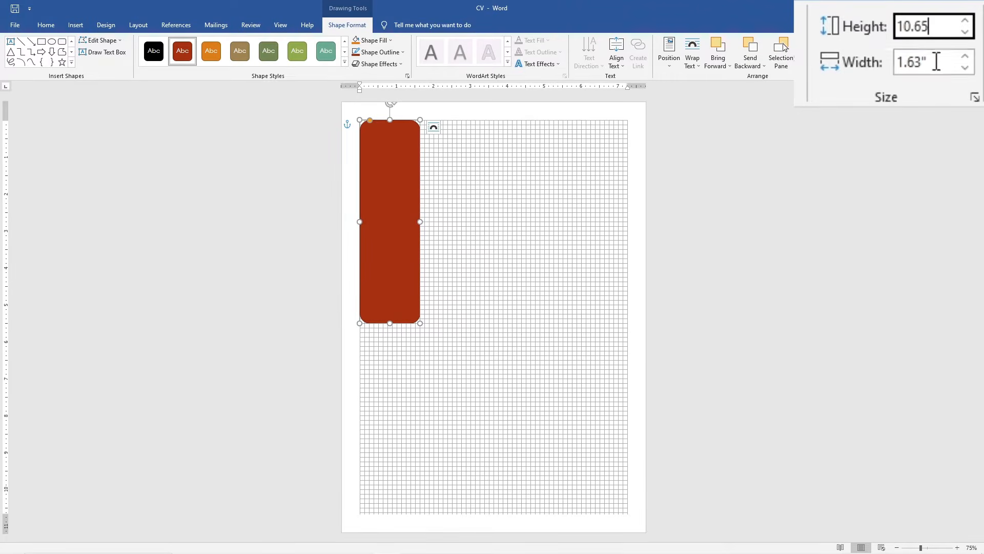
type("3")
key("Return")
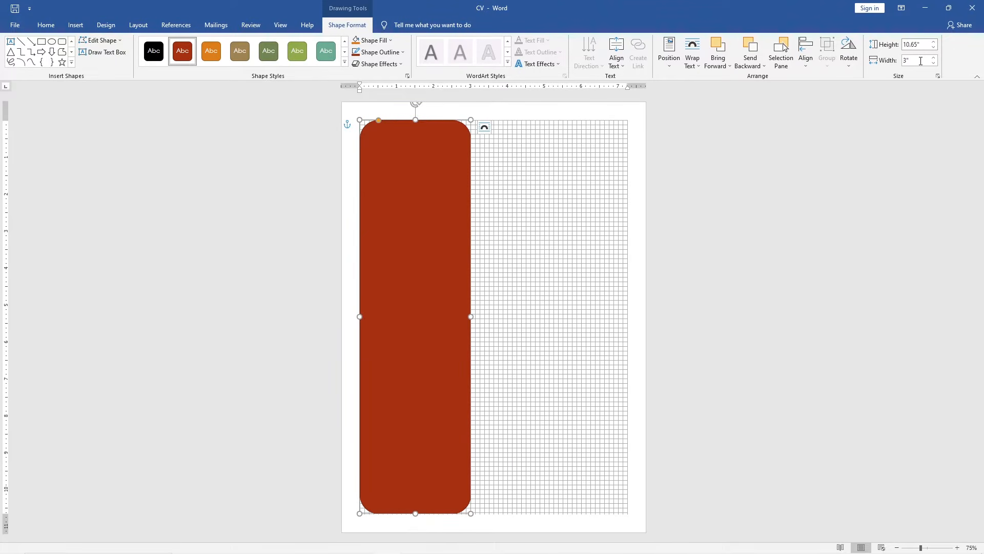
Align the rectangle to the vertical middle and give it a light grey fill
left_click(806, 54)
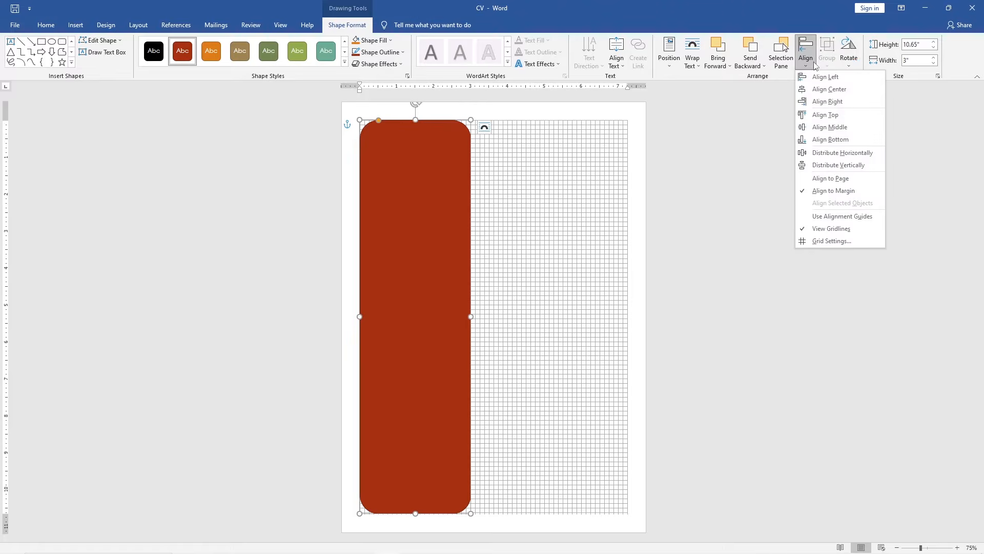
left_click(856, 125)
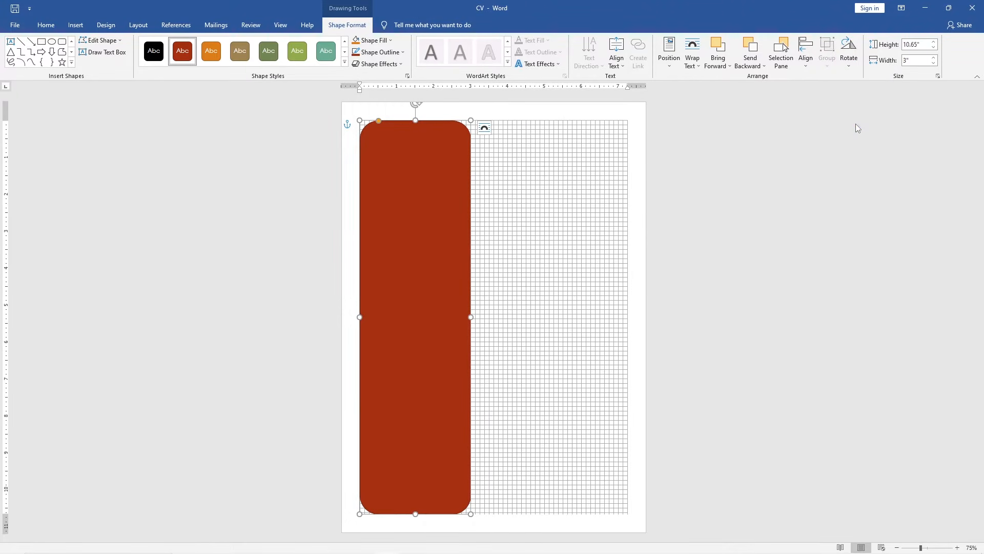
left_click(391, 41)
left_click(357, 76)
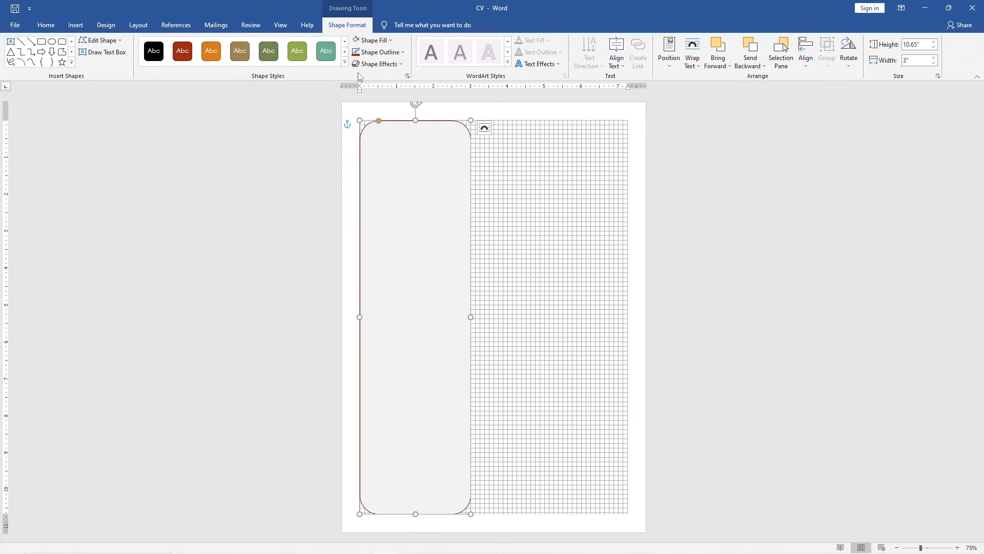
Remove the rectangle's outline and reduce the rounding of its corners
left_click(403, 51)
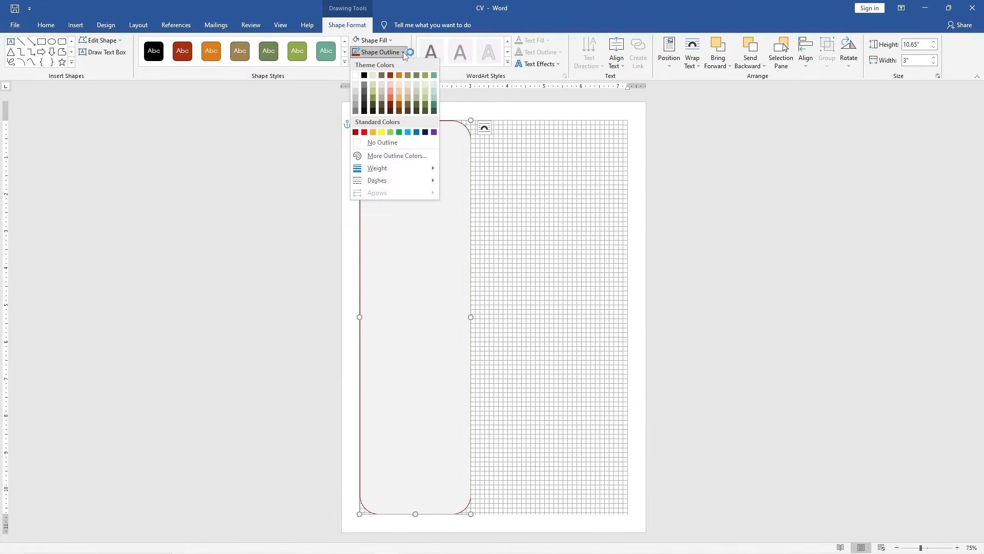
left_click(409, 142)
scroll(409, 143, "up", 7)
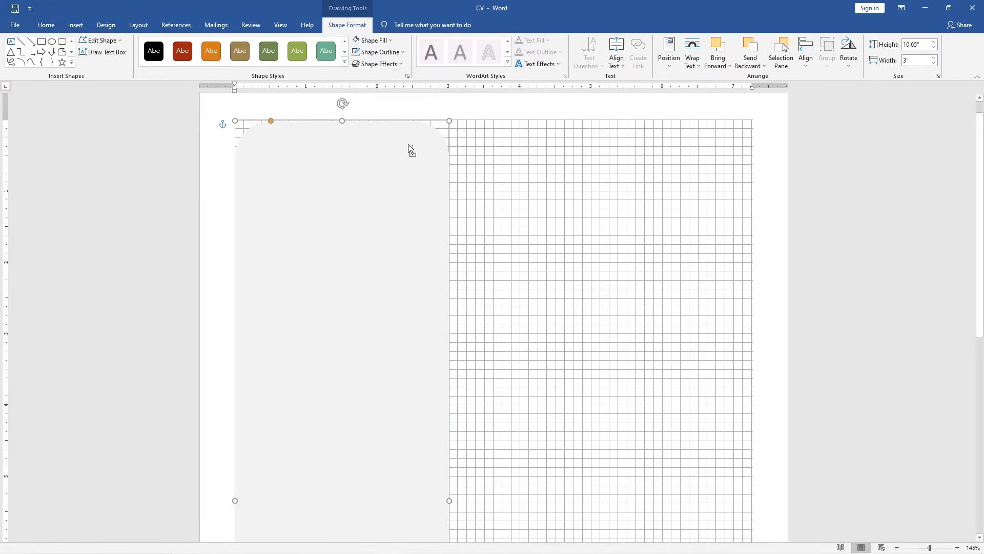
left_click_drag(272, 121, 249, 121)
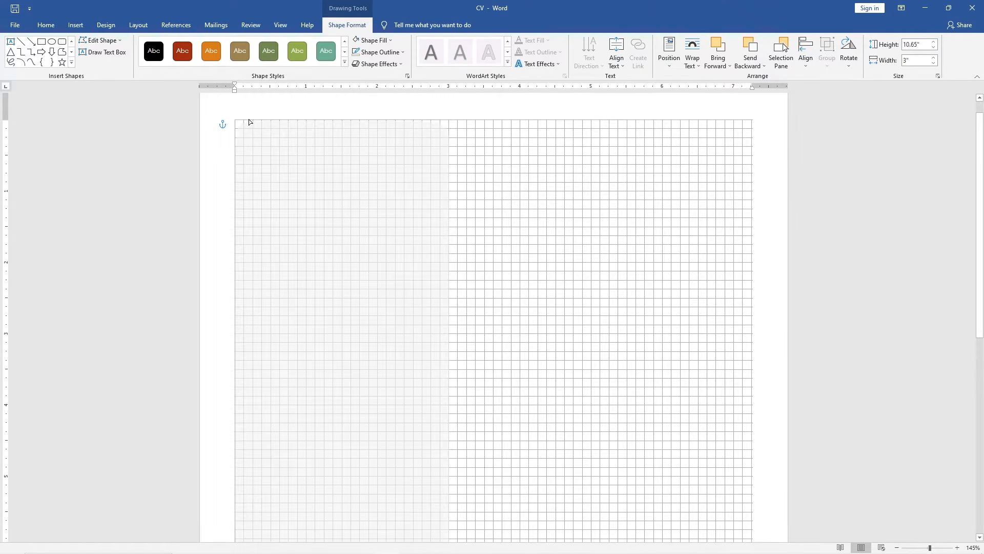
Hide the page gridlines
left_click(289, 29)
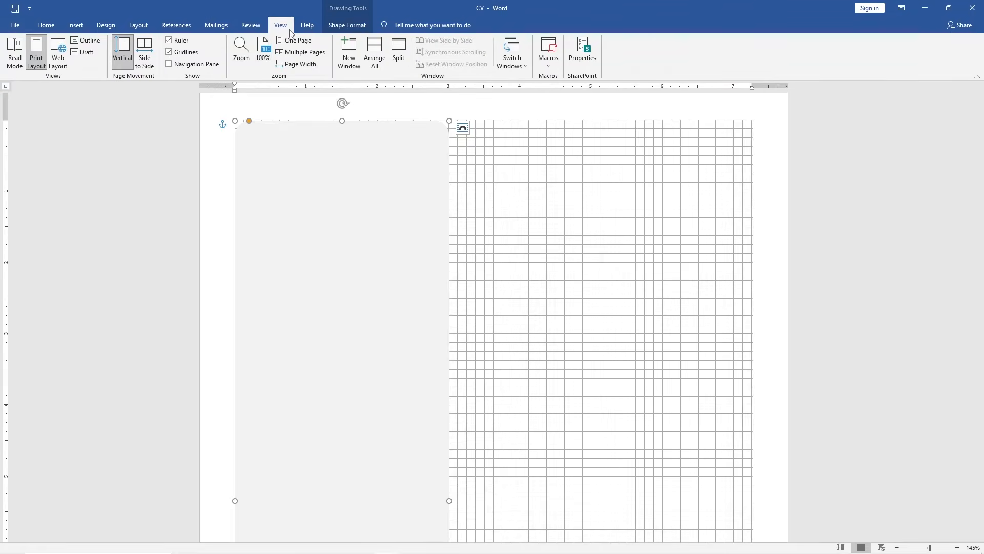
left_click(172, 55)
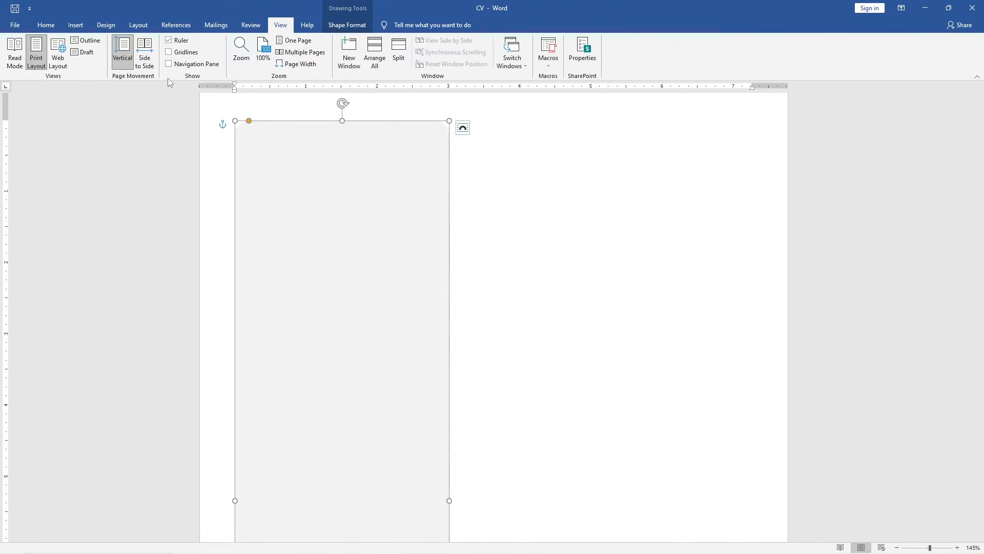
Insert the Profile Photo picture from this device
left_click(82, 26)
left_click(124, 65)
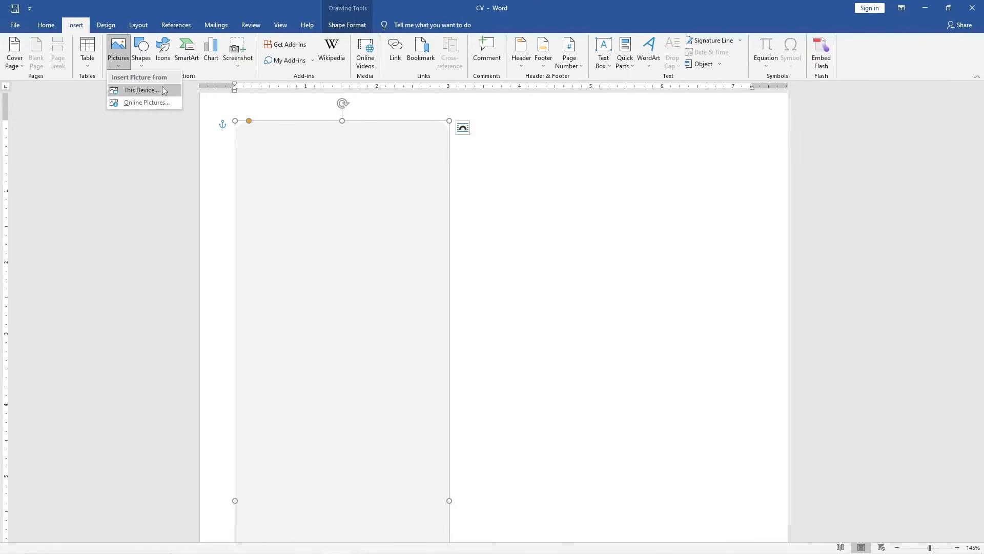
left_click(164, 91)
left_click(132, 82)
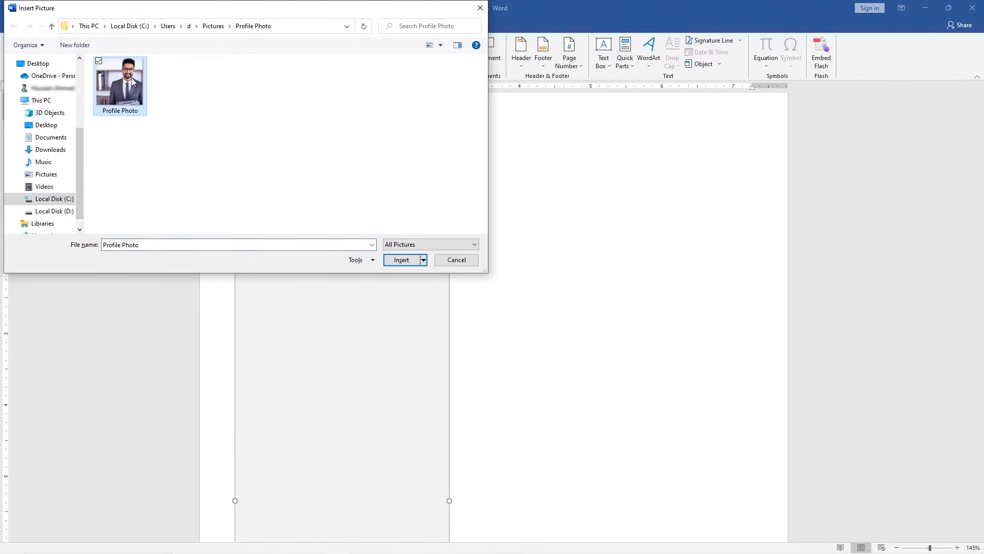
left_click(402, 260)
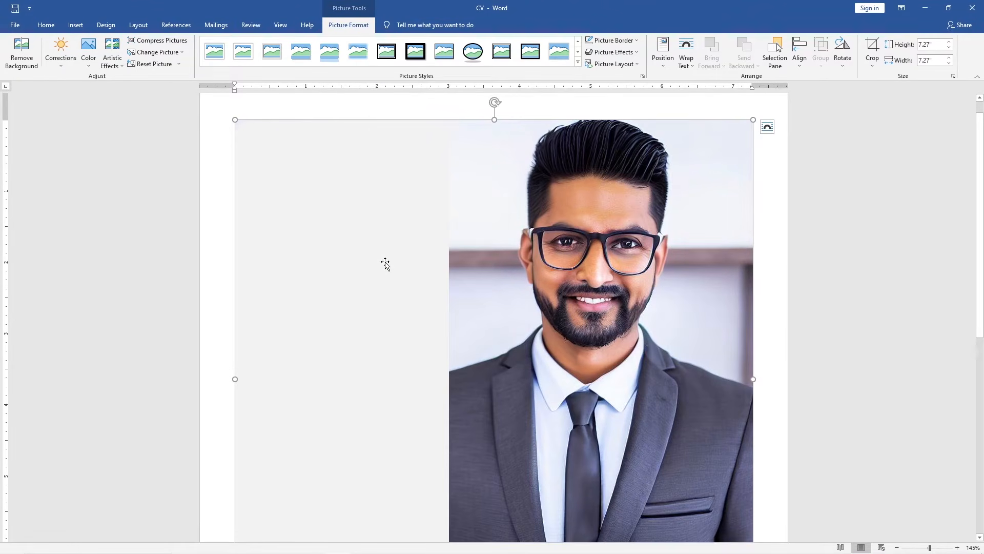
Set the photo's text wrapping to In Front of Text
left_click(768, 127)
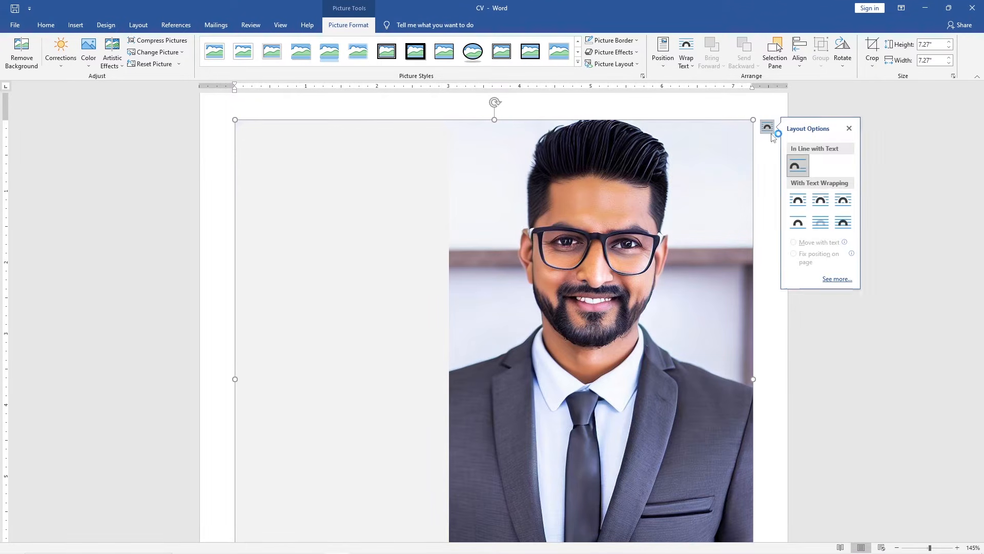
left_click(844, 222)
left_click(849, 128)
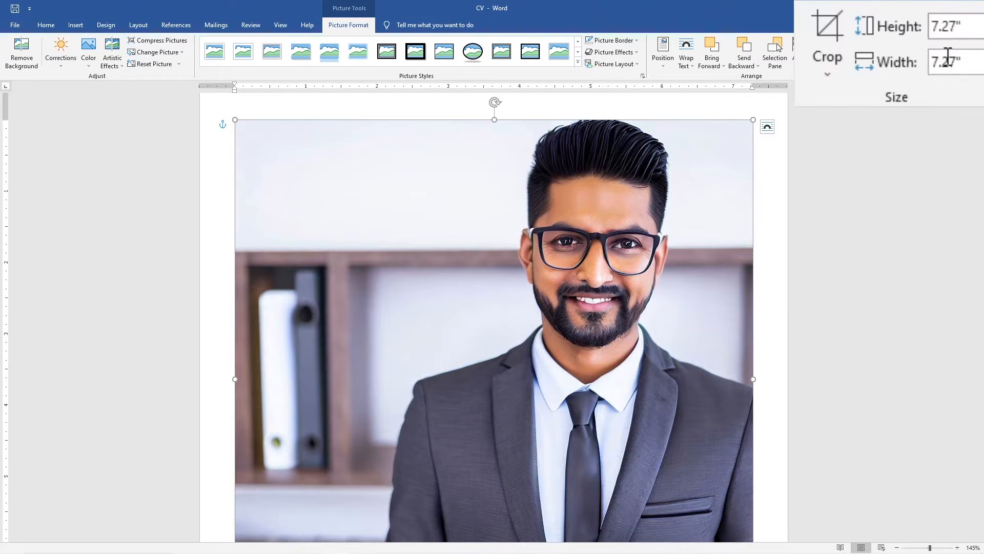
Set the photo's height to 2.25"
left_click(974, 25)
type("2.25")
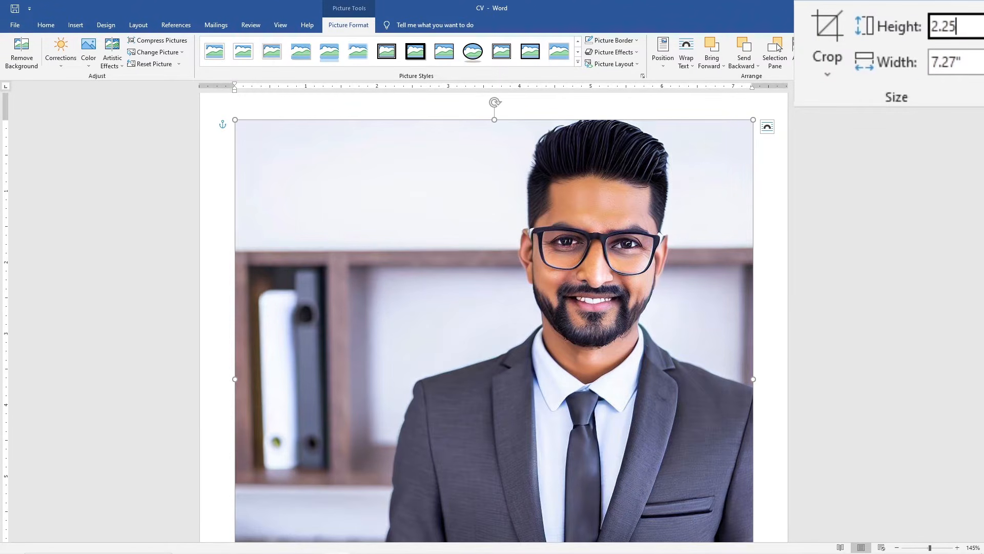
key("Return")
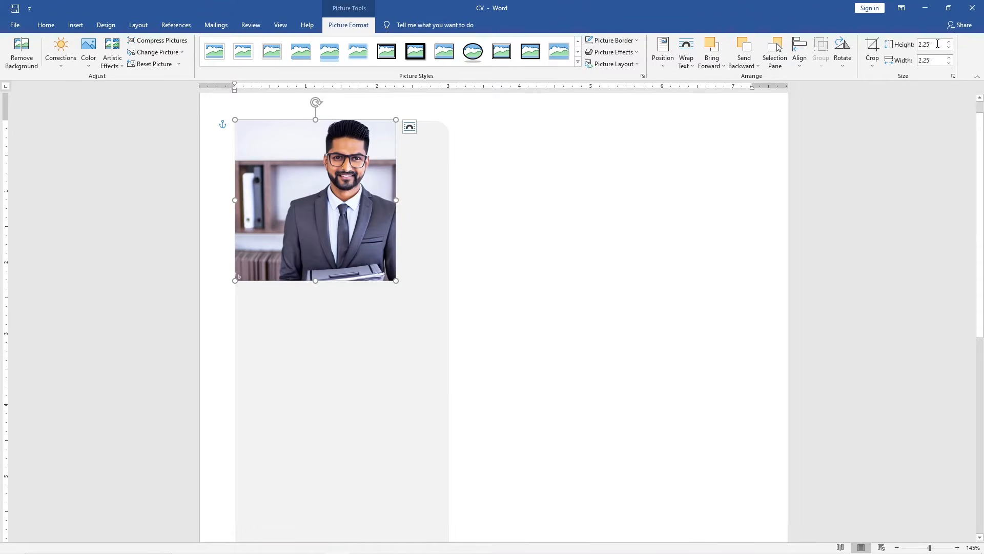
Crop the photo to an oval and move it to the top centre of the grey rectangle
left_click(872, 61)
mouse_move(876, 94)
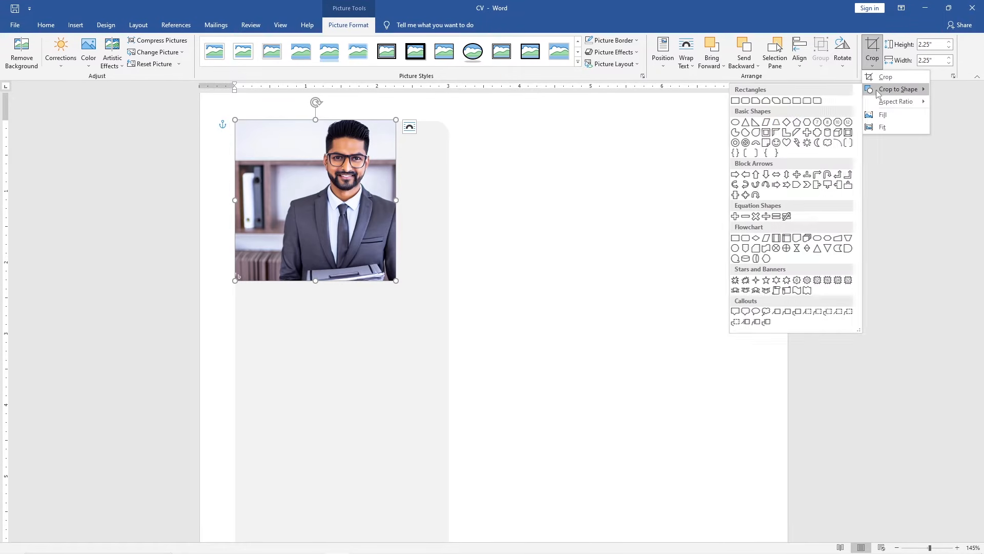
left_click(735, 123)
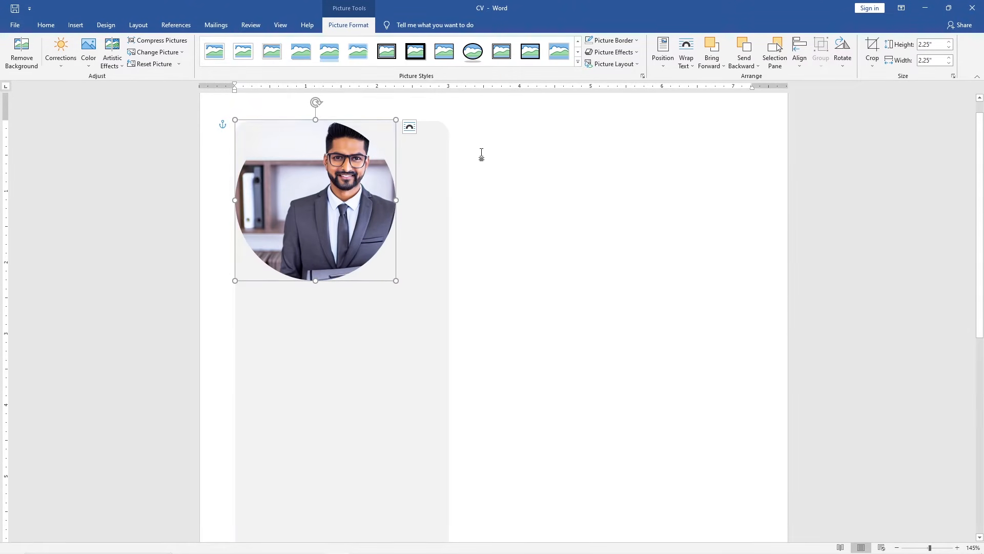
left_click_drag(350, 176, 373, 192)
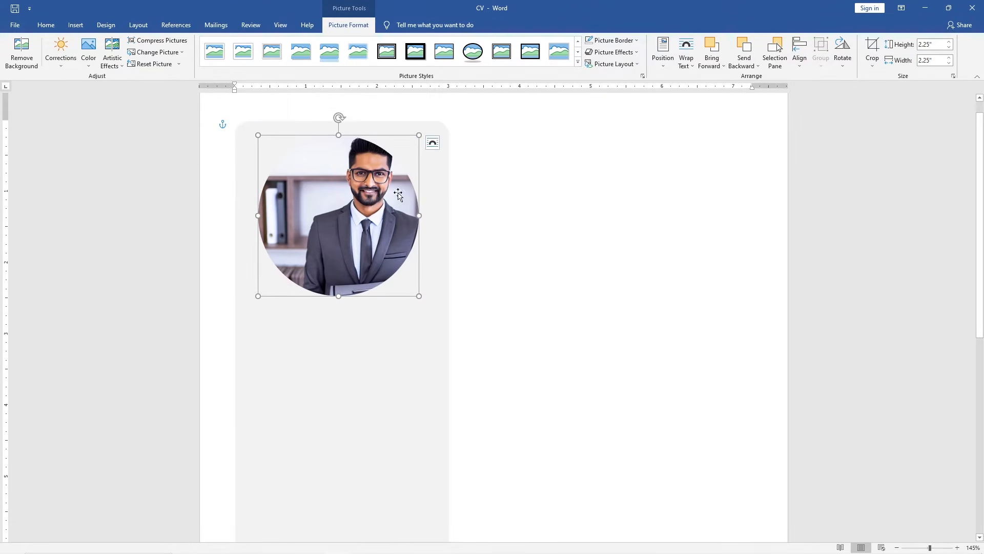
Apply the Fill crop and enlarge the image inside the circular crop to frame the face
left_click(872, 61)
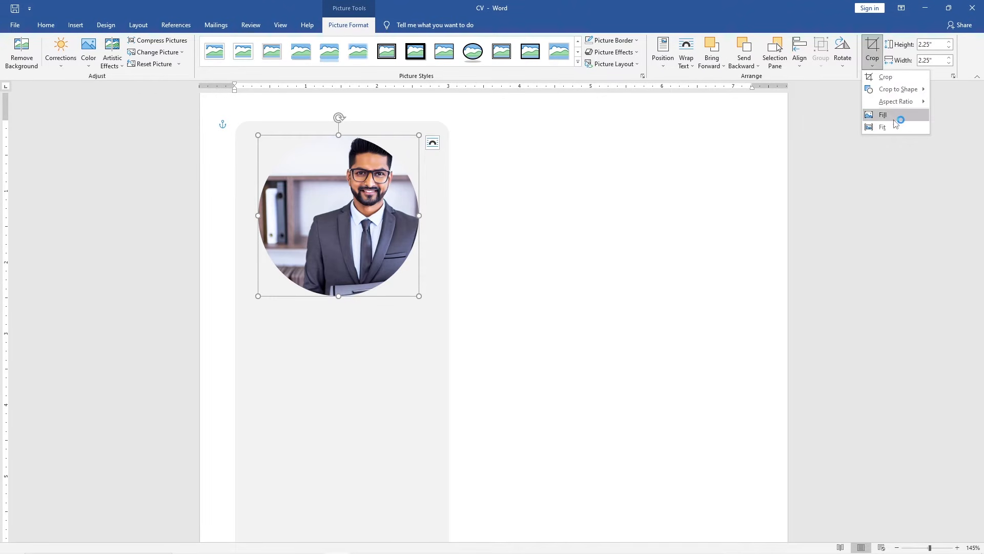
left_click(895, 119)
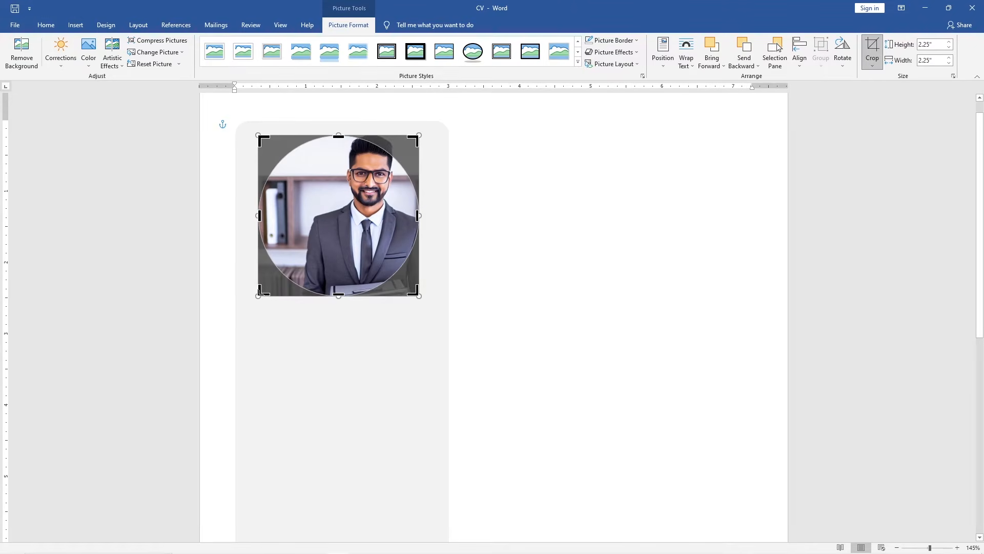
left_click_drag(260, 292, 153, 384)
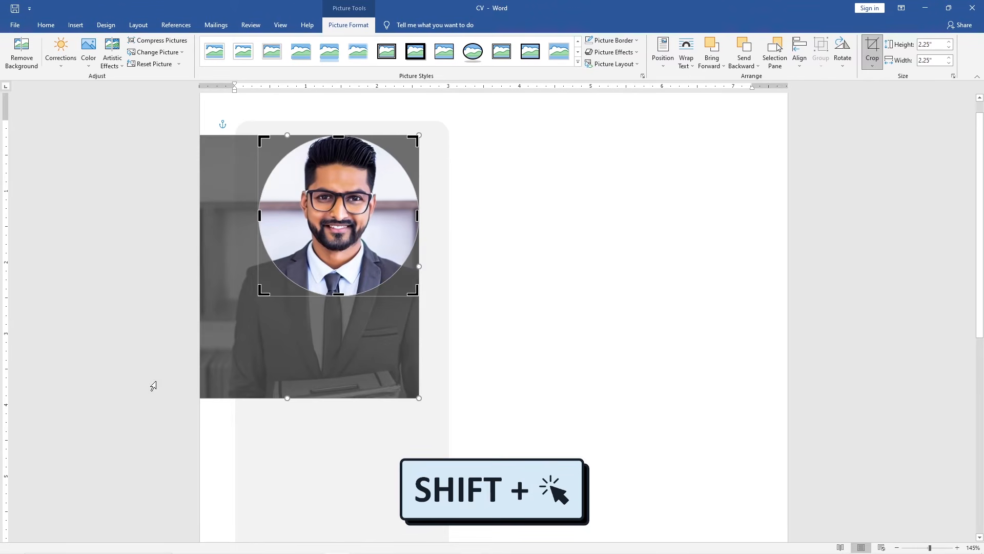
left_click(865, 46)
Give the photo a white border with a 4½ pt weight
left_click(637, 40)
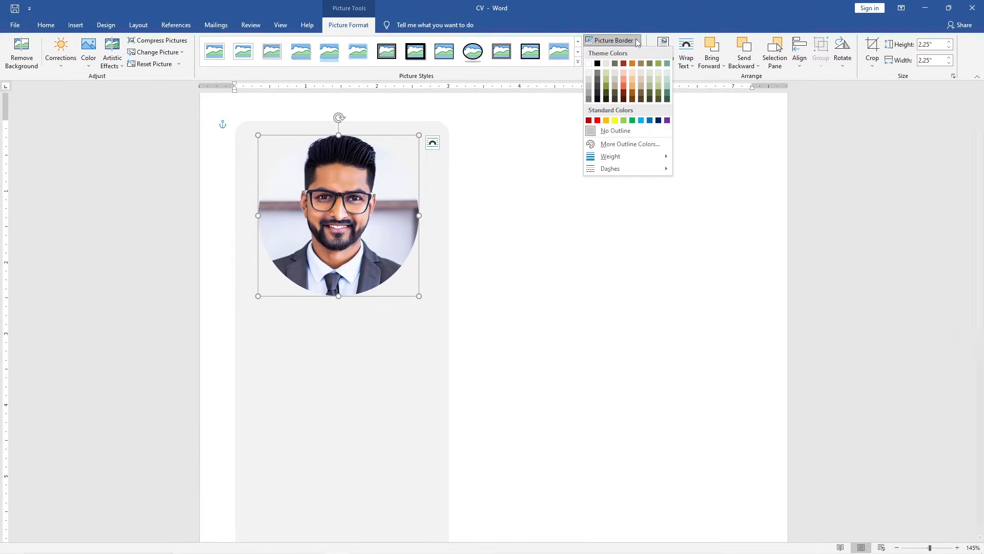
left_click(589, 63)
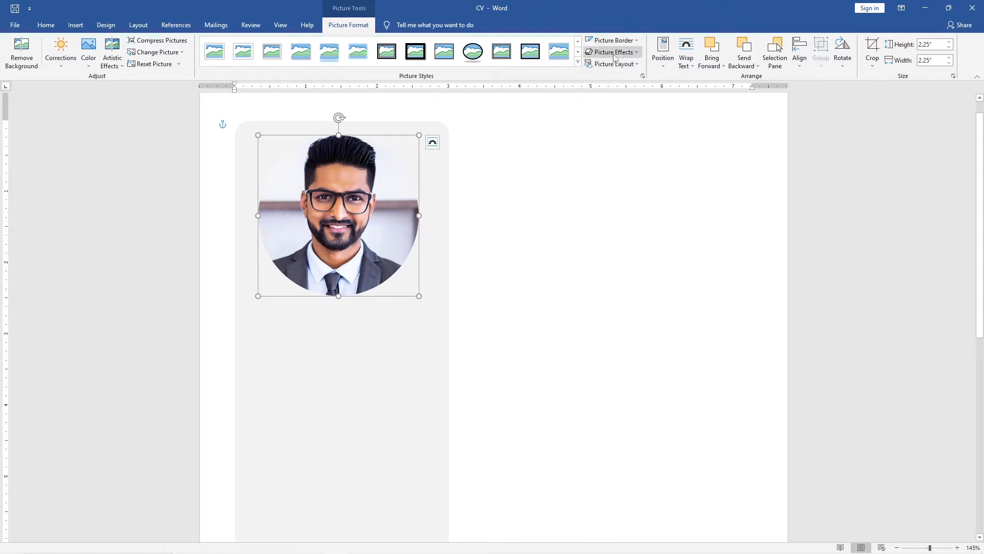
left_click(637, 41)
mouse_move(657, 157)
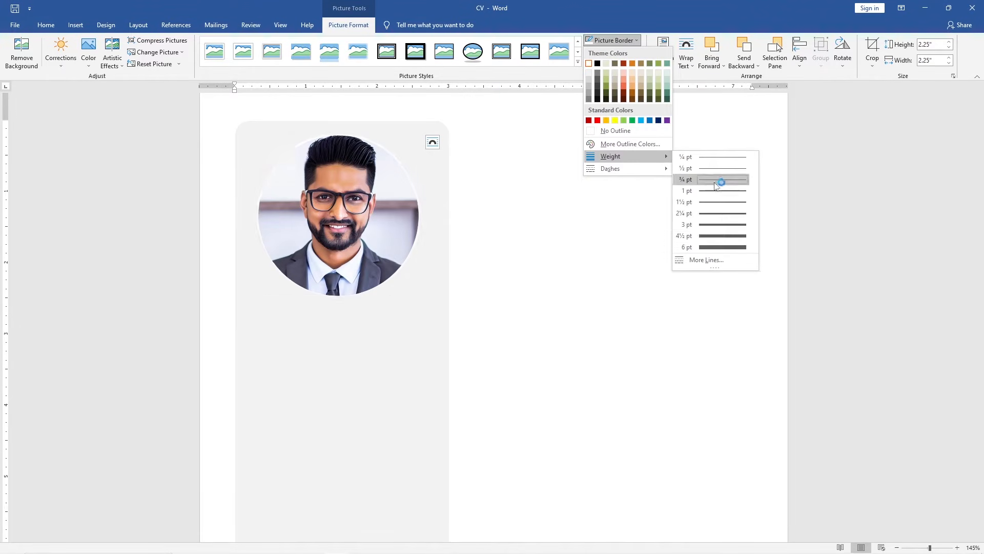
left_click(726, 235)
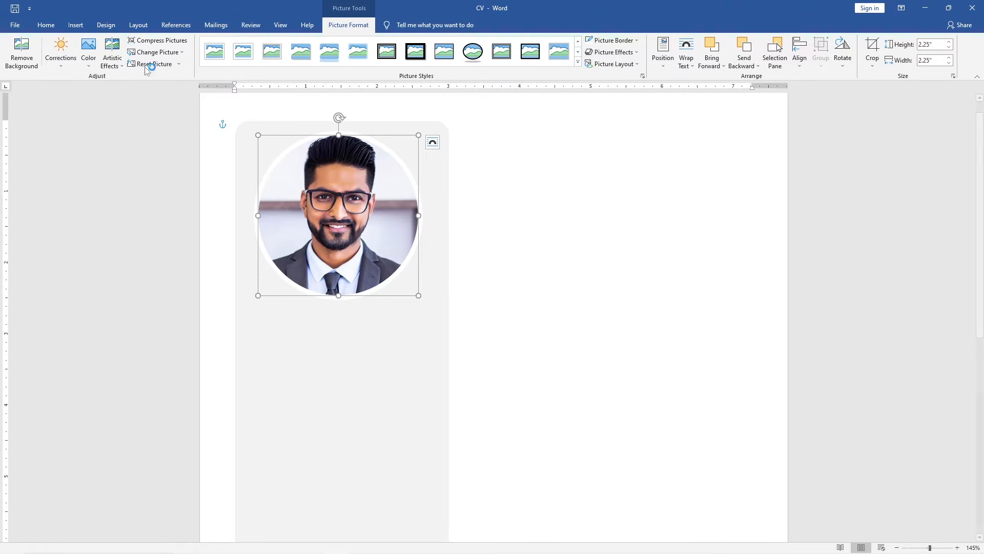
Draw a text box below the photo inside the grey rectangle
left_click(76, 25)
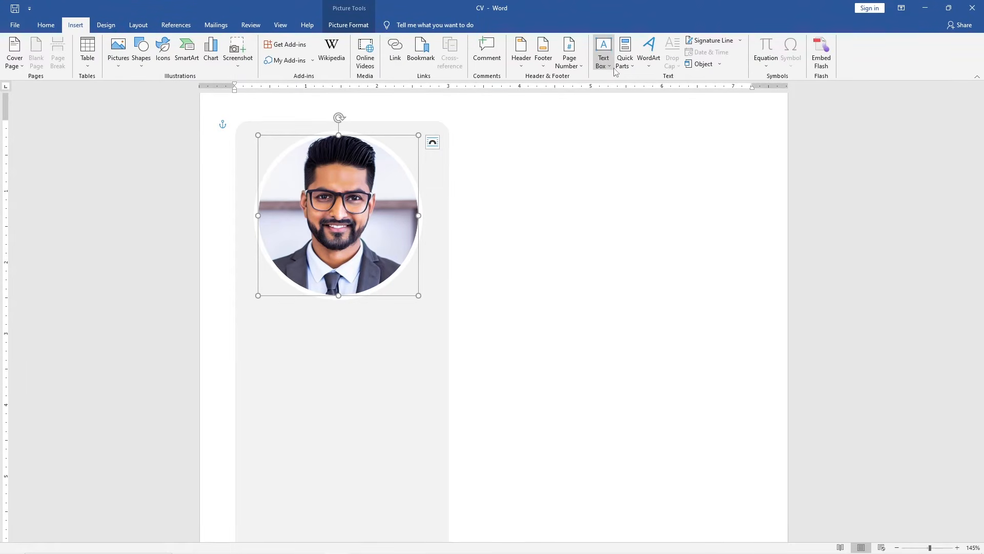
left_click(603, 54)
left_click(669, 373)
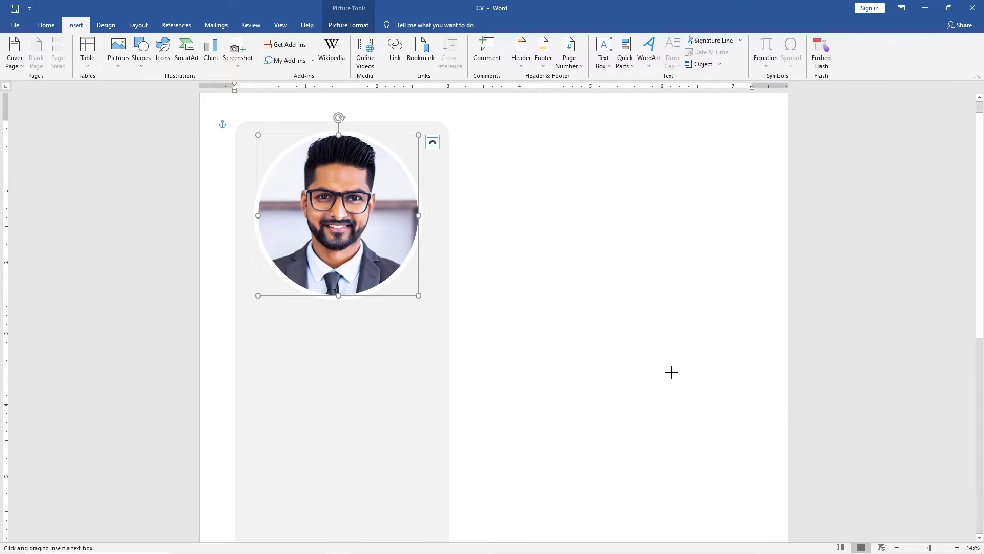
left_click_drag(250, 317, 423, 353)
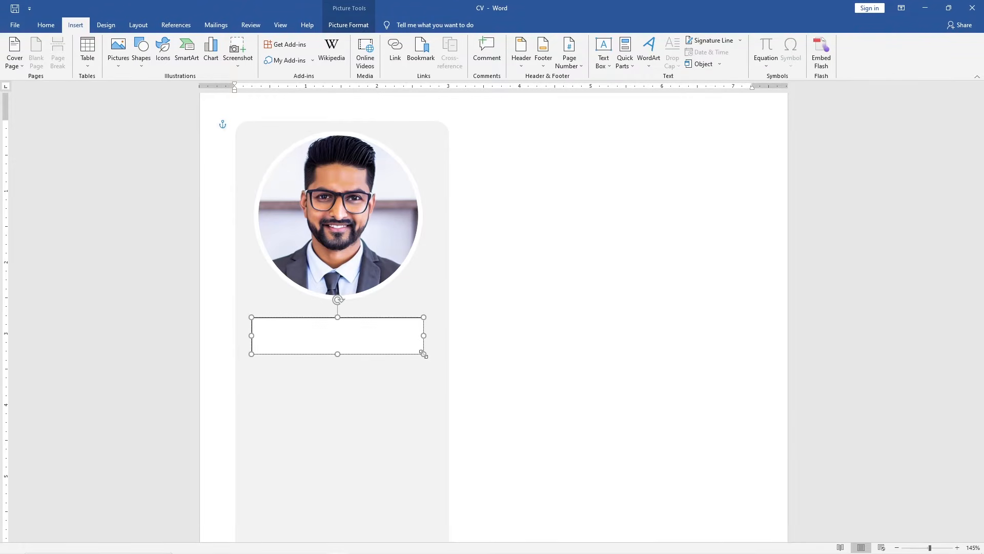
Type "Contact" in the new text box and give it no fill and no outline
type("Contact")
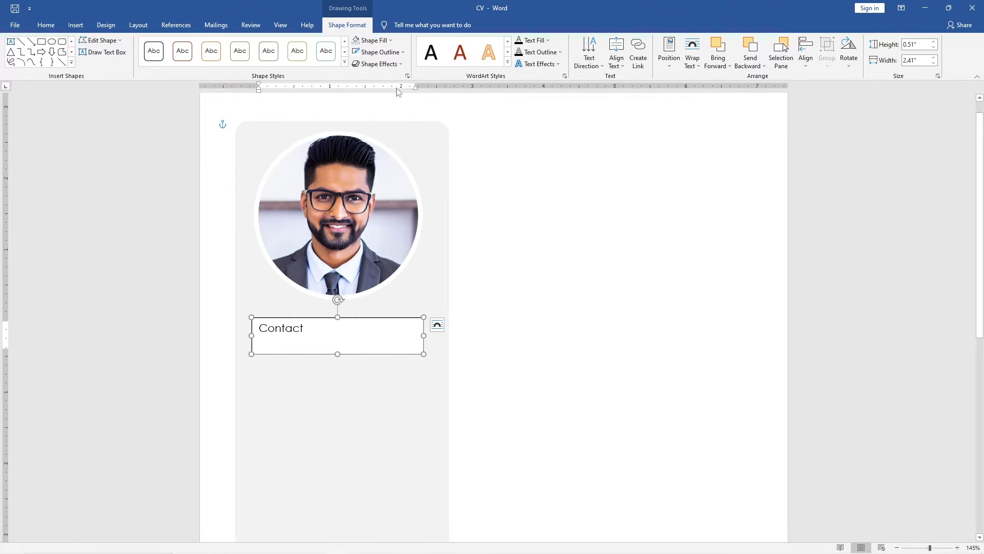
left_click(388, 40)
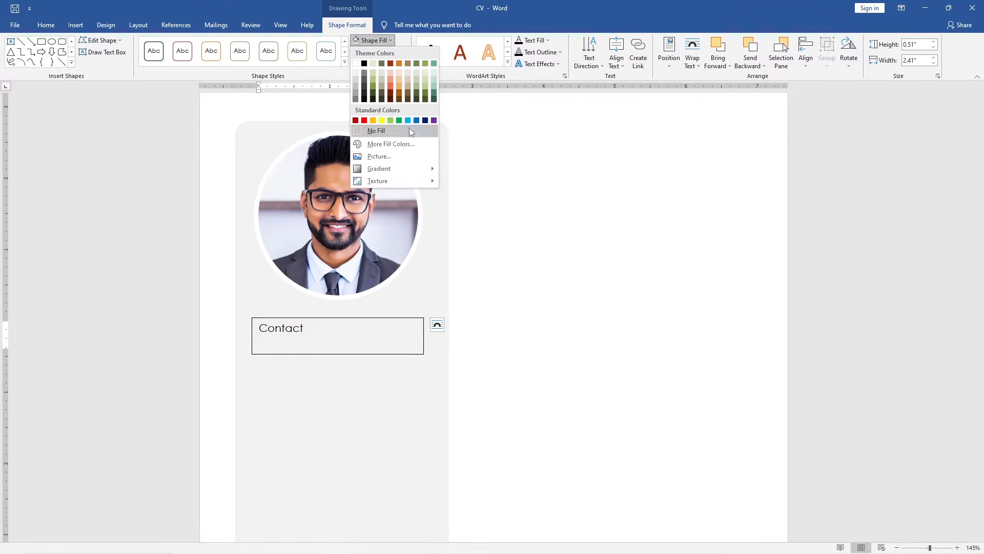
left_click(409, 130)
left_click(402, 54)
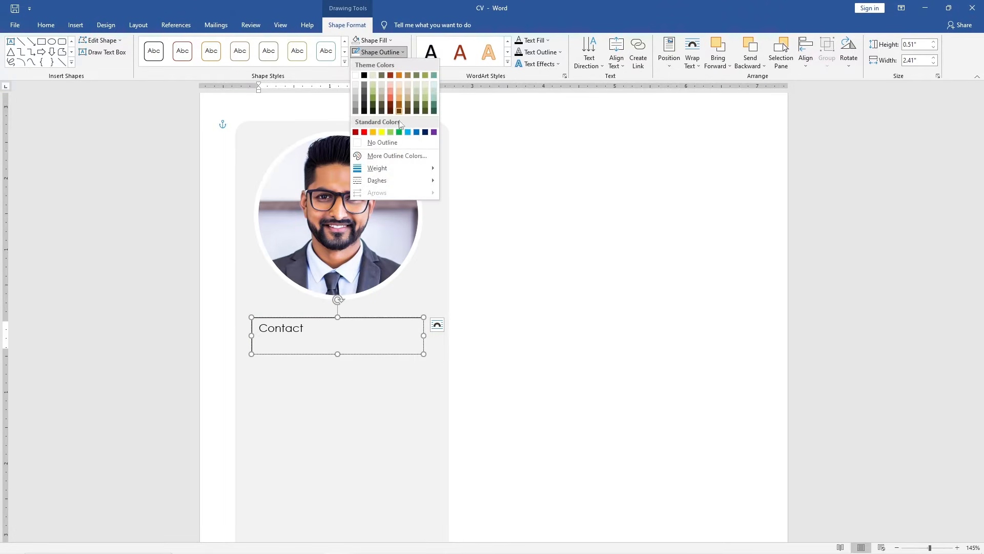
left_click(384, 143)
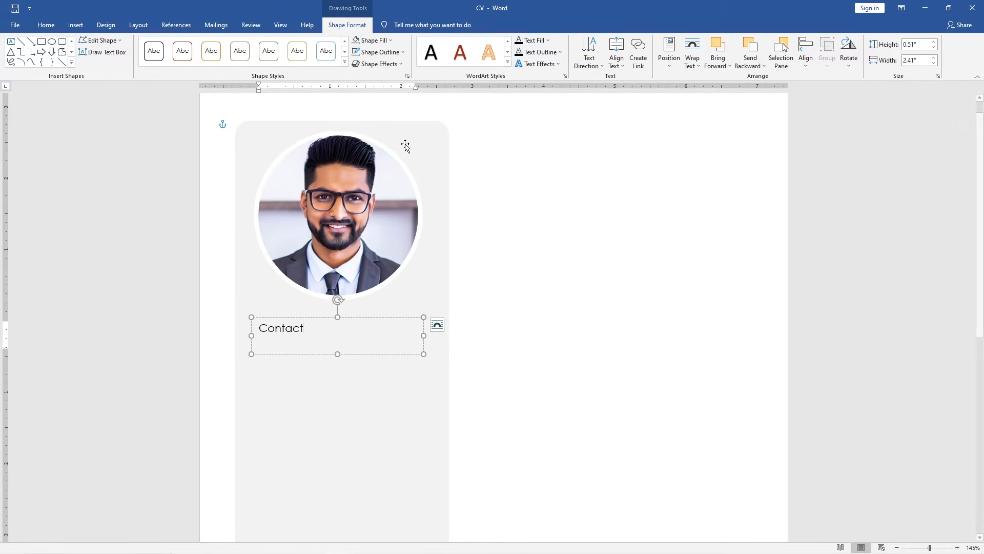
Apply the Heading 1 style to "Contact", enlarge the text box, and remove the heading number
left_click(61, 26)
left_click(500, 49)
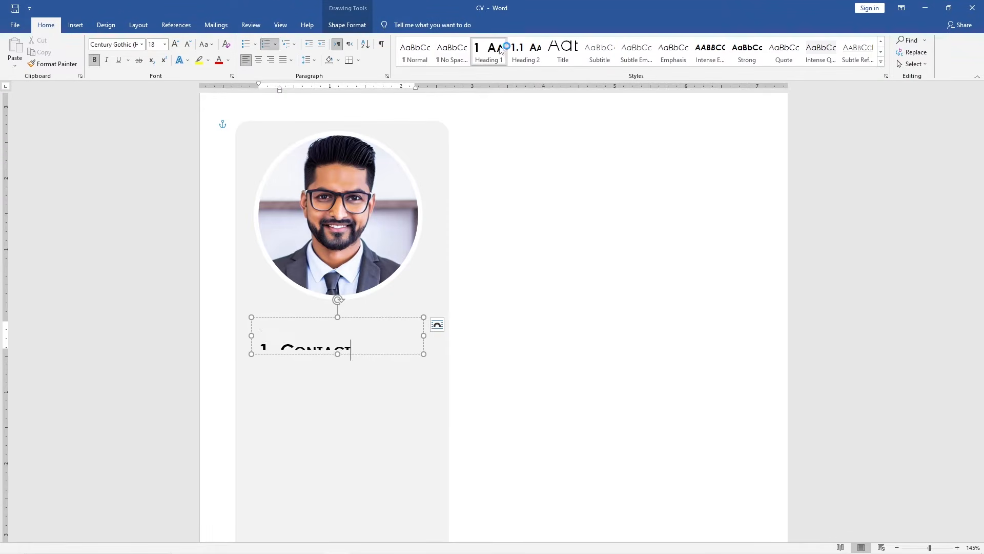
left_click_drag(337, 354, 337, 370)
left_click(285, 352)
key("BackSpace")
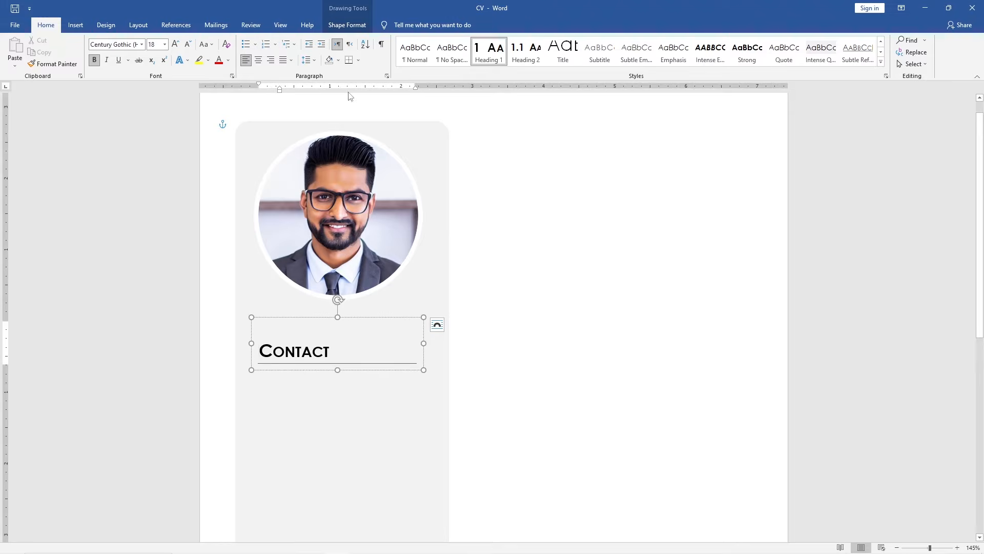
Set the Contact text box height to 0.7" and width to 2.6"
left_click(347, 24)
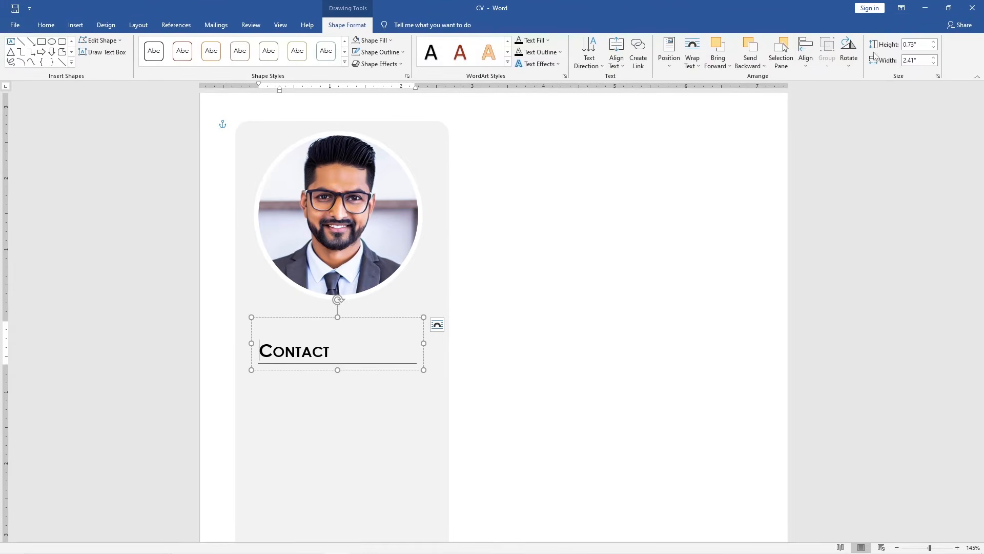
left_click(915, 44)
type("0.7")
key("Return")
left_click(920, 61)
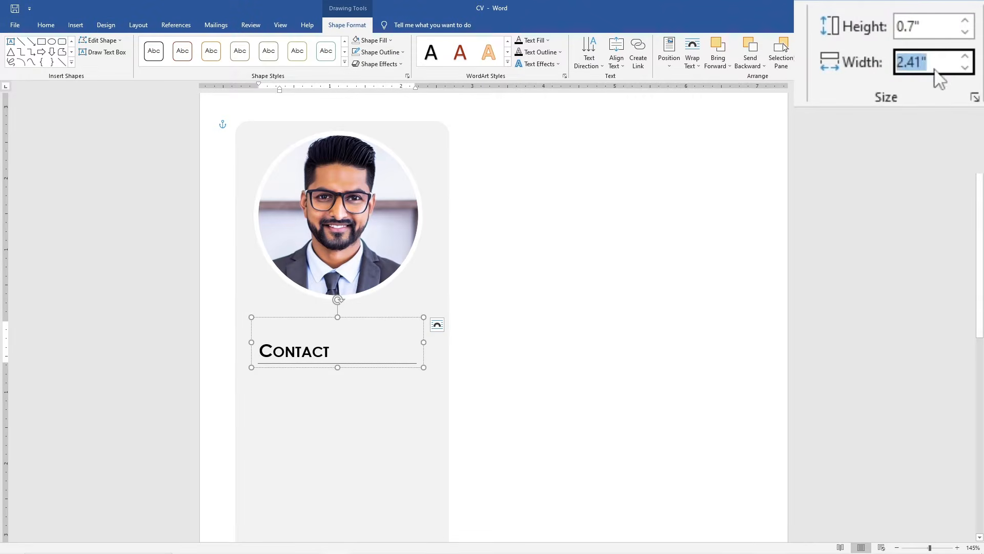
type("2.6")
key("Return")
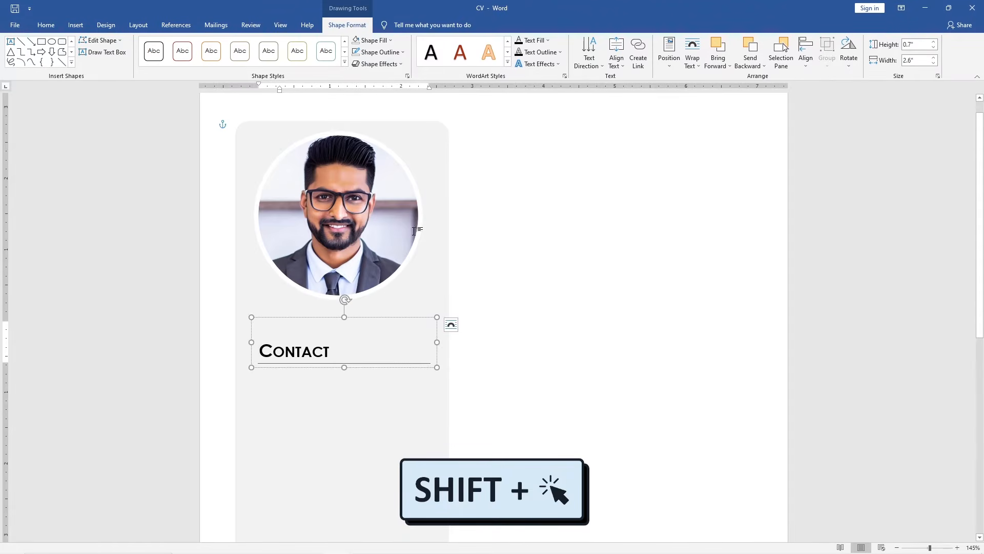
Select the grey rectangle, photo and Contact text box together and align them to the centre
left_click(385, 234, "shift")
left_click(437, 198, "shift")
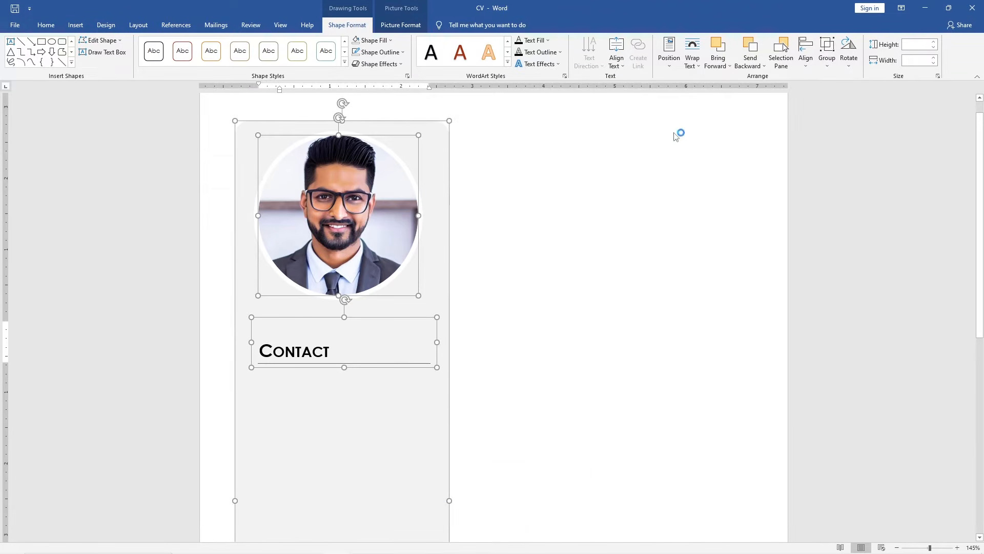
left_click(806, 51)
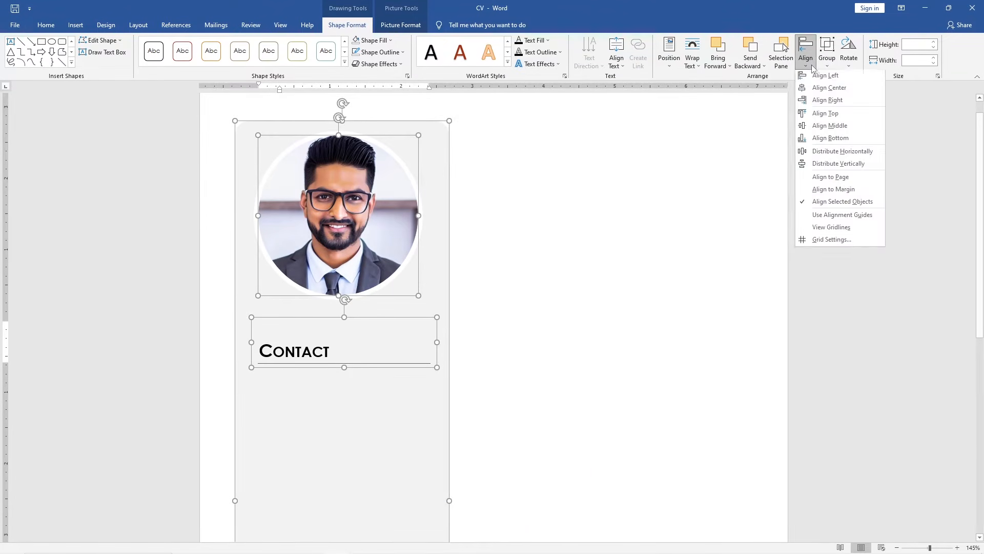
left_click(857, 89)
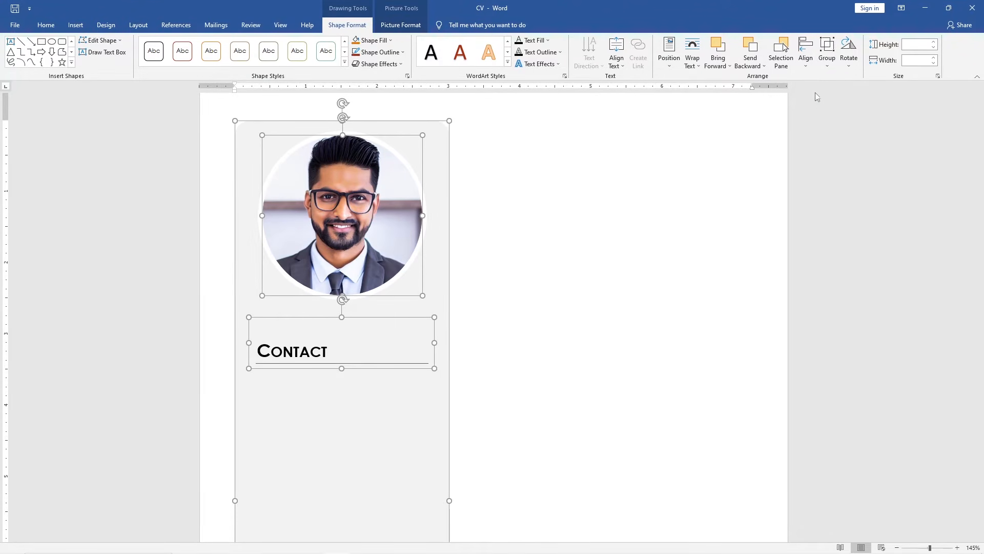
Insert a location pin icon found by searching the icon library for "Location"
left_click(75, 25)
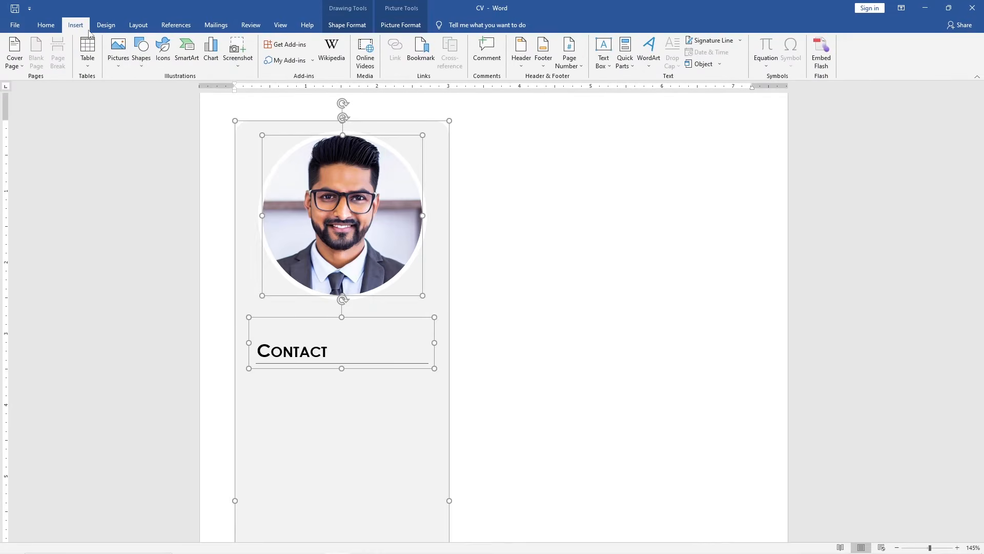
left_click(168, 60)
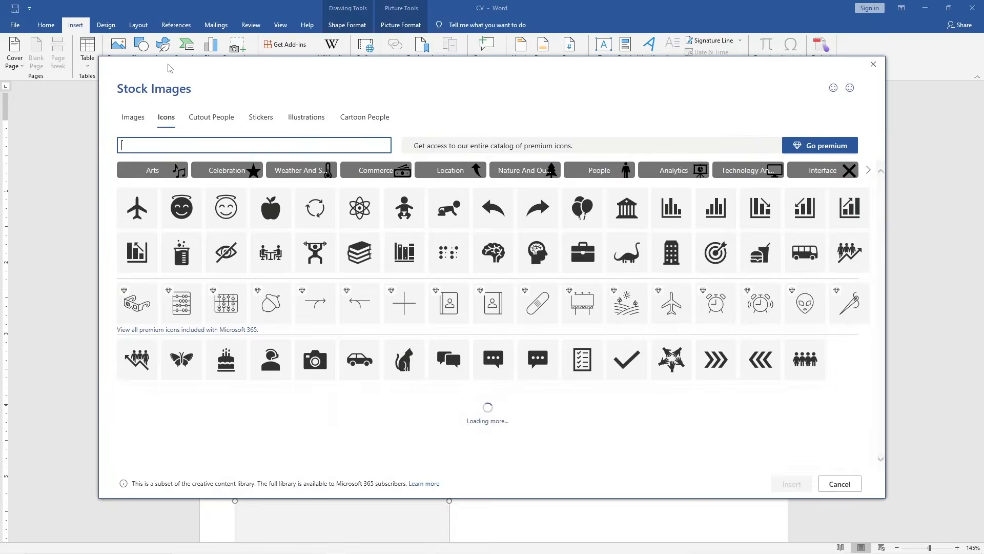
left_click(157, 145)
type("Locati")
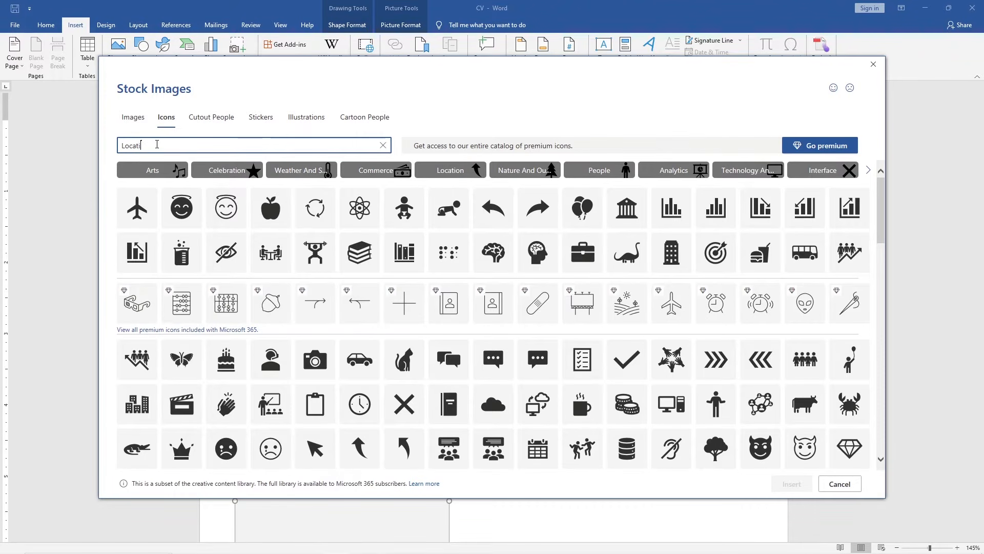
type("on")
left_click(150, 170)
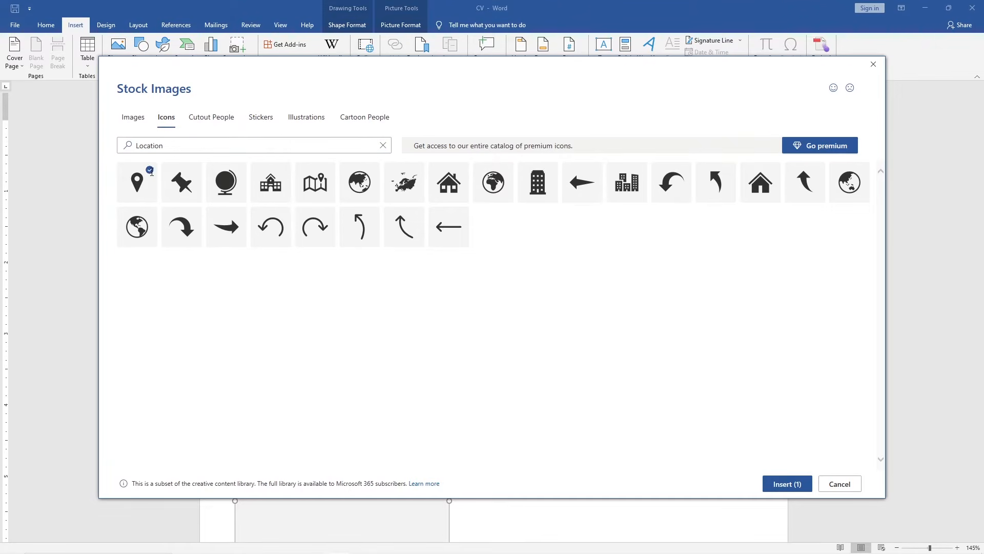
left_click(764, 484)
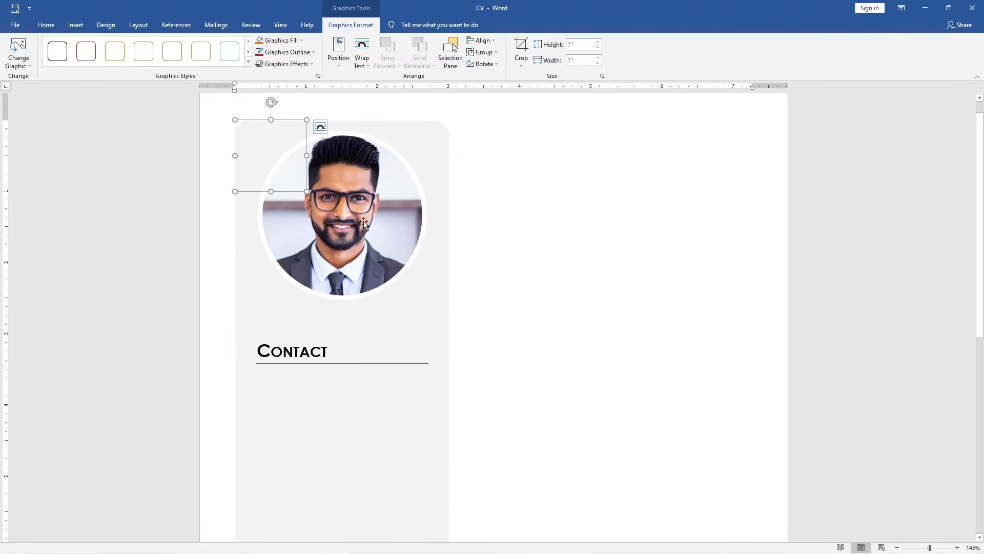
Set the icon's wrapping to In Front of Text and move it below the Contact heading
left_click(320, 126)
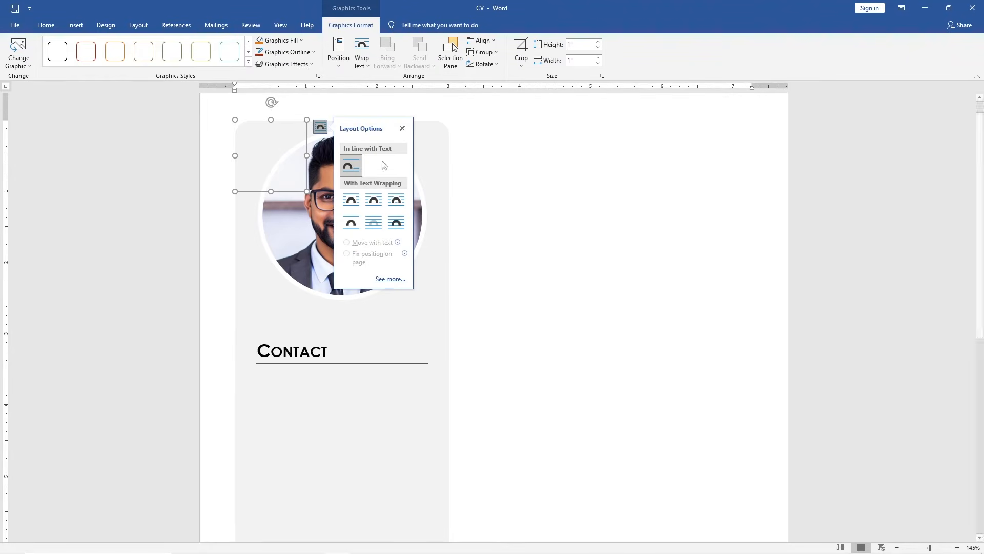
left_click(399, 229)
left_click(403, 128)
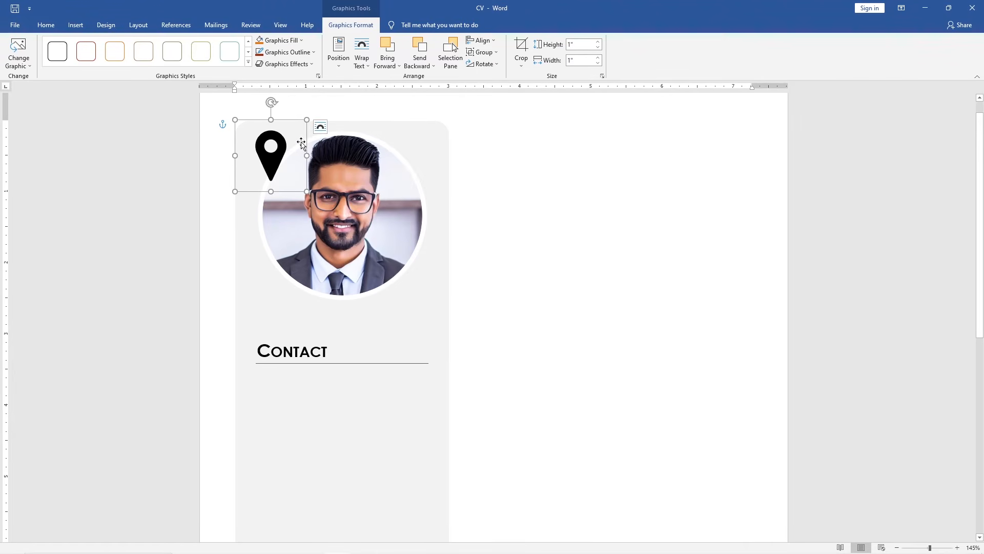
left_click_drag(282, 144, 296, 401)
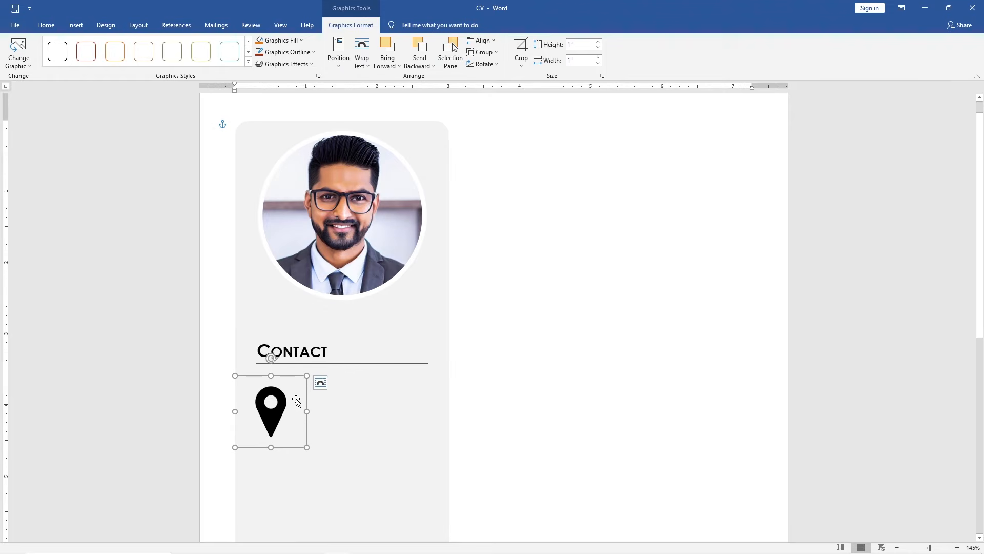
Resize the location pin to about 0.22" square and shift it to line up under the heading
left_click(582, 45)
type("0.25")
key("Return")
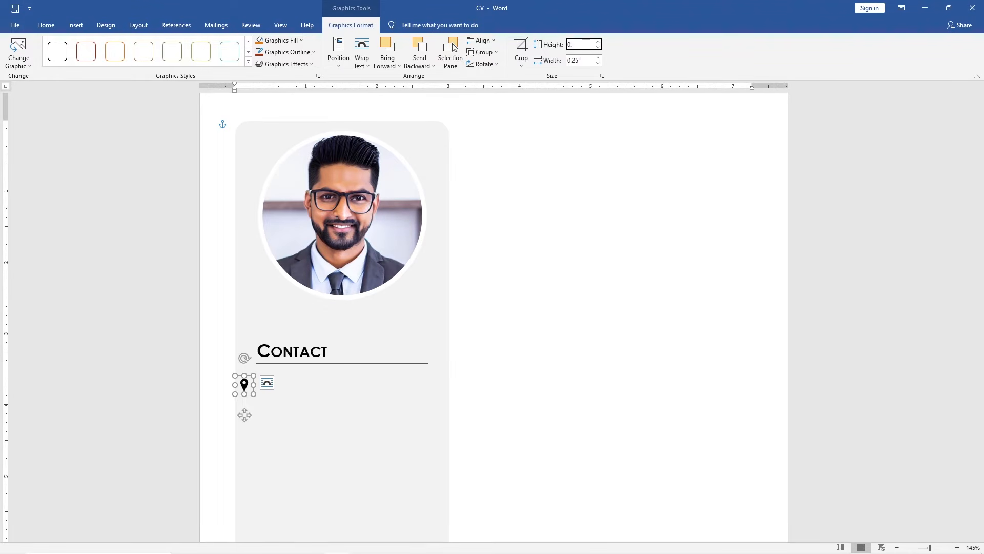
key("Return")
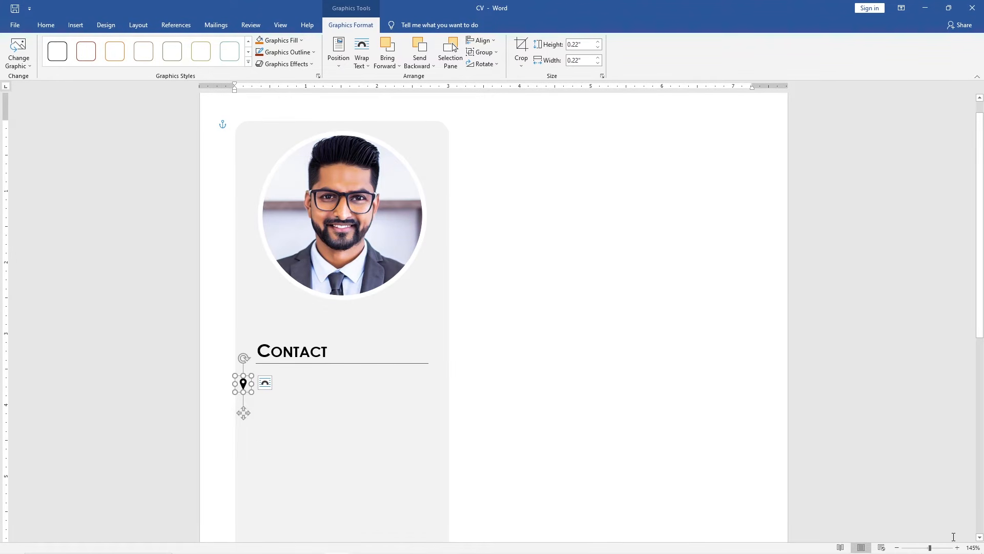
left_click(957, 548)
left_click(957, 548)
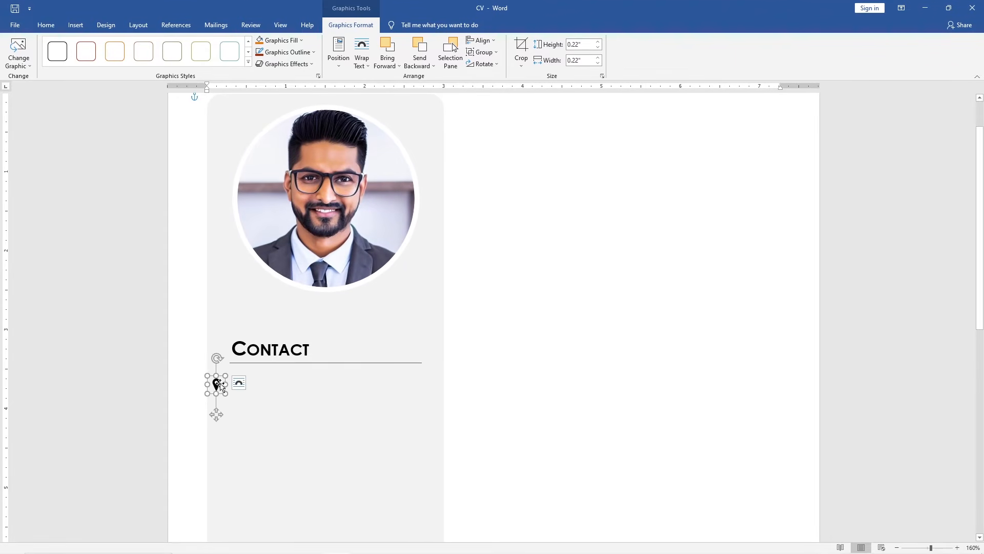
left_click_drag(219, 386, 242, 385)
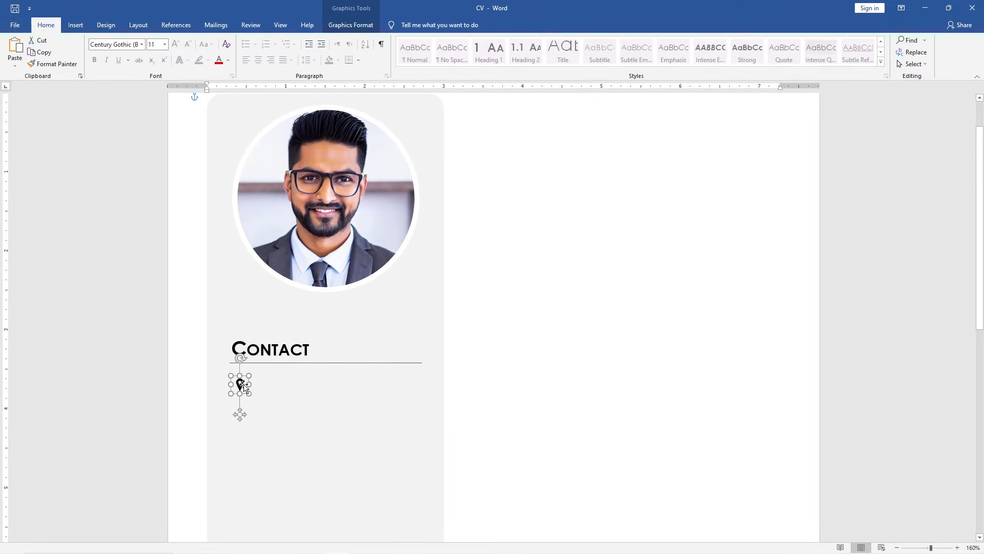
left_click(307, 387)
Draw a text box beside the location pin and type "Mumbai, Maharashtra"
left_click(85, 30)
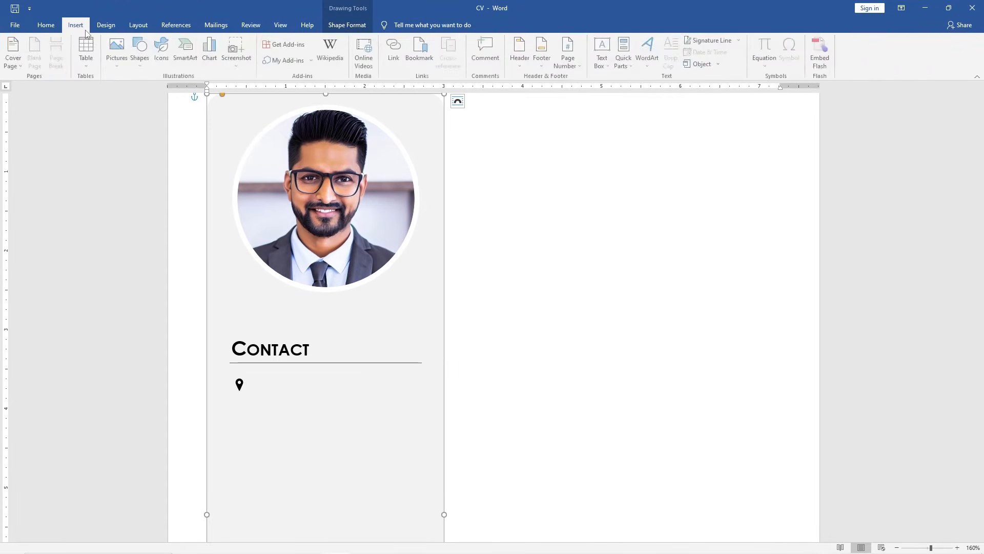
left_click(609, 66)
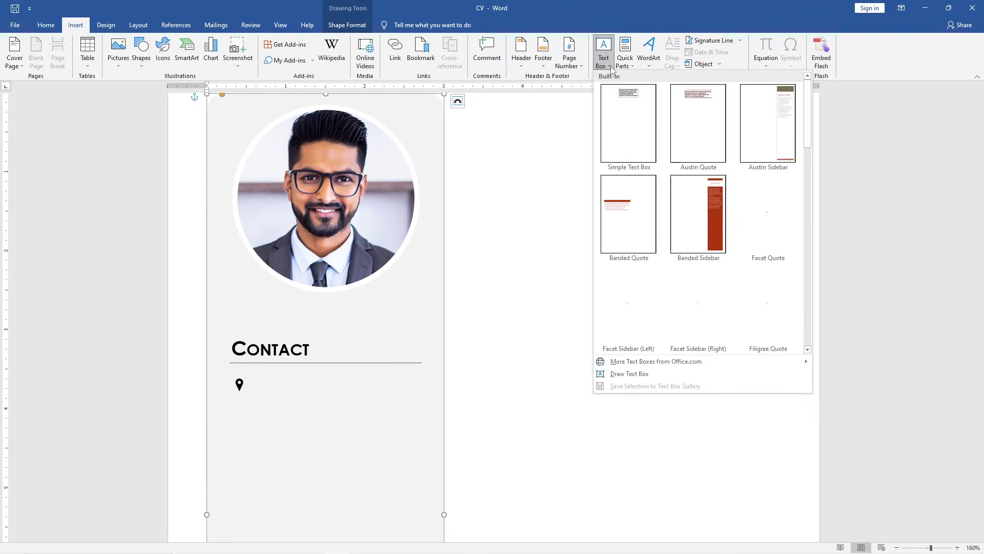
left_click(647, 373)
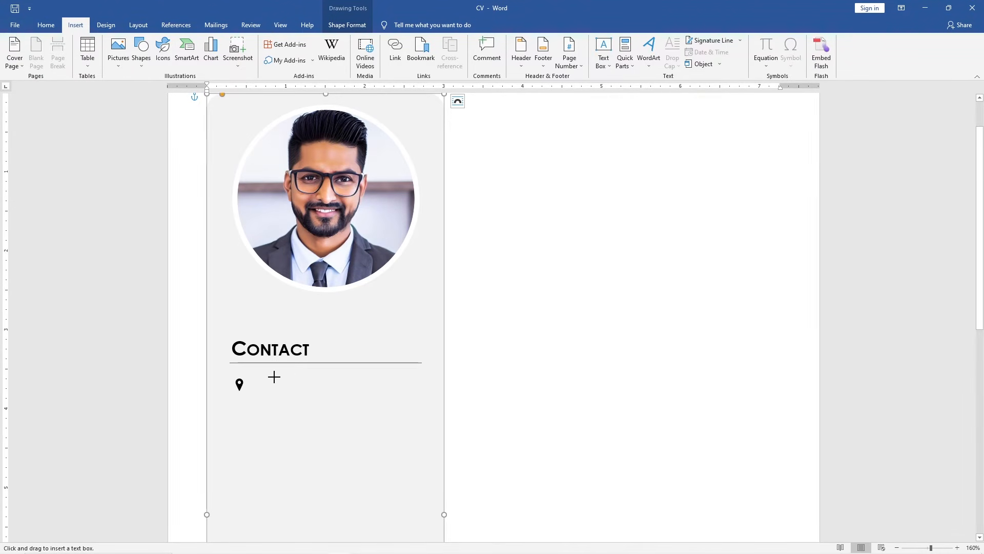
left_click_drag(259, 379, 416, 400)
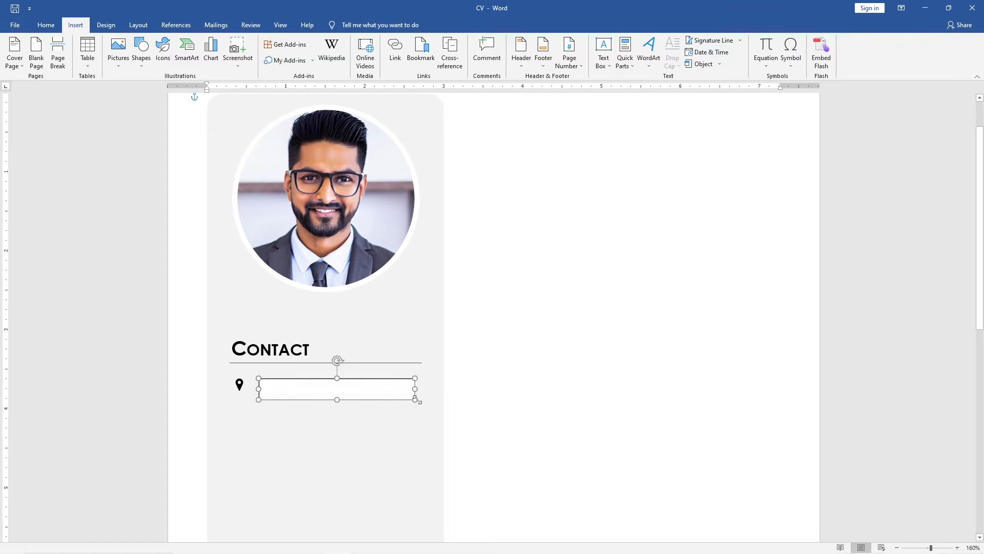
type("Mumbai, Maharashtra")
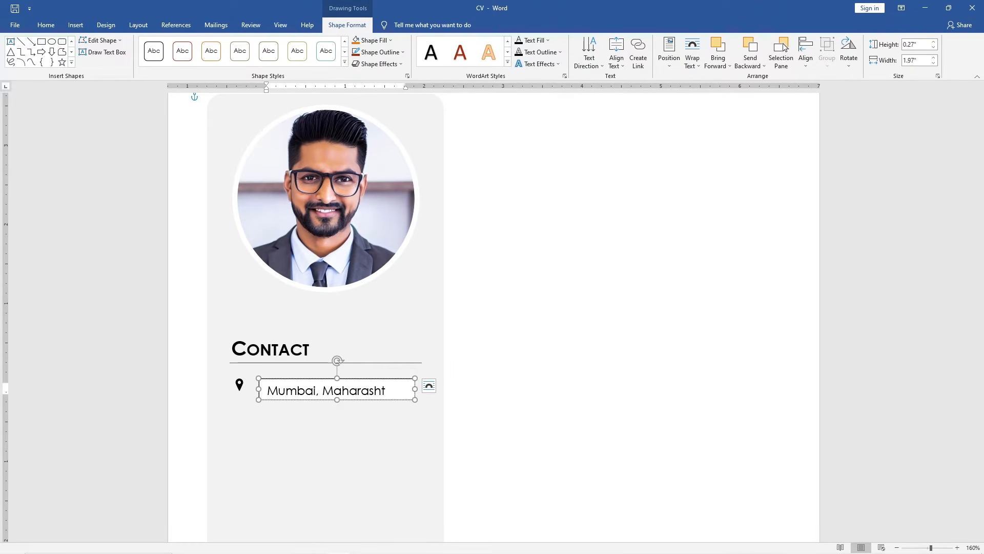
Remove the fill and outline of the location text box
left_click(373, 40)
left_click(405, 130)
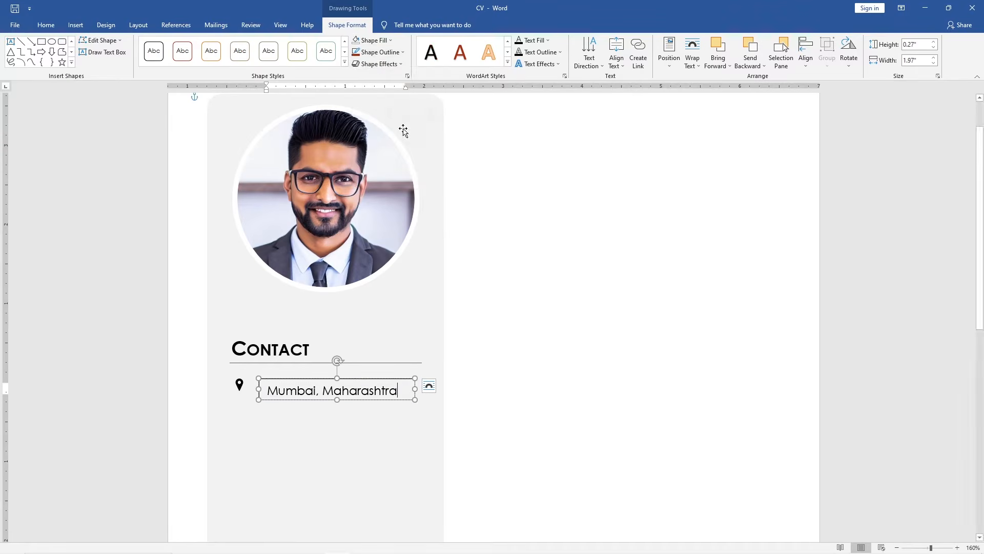
left_click(379, 52)
left_click(409, 141)
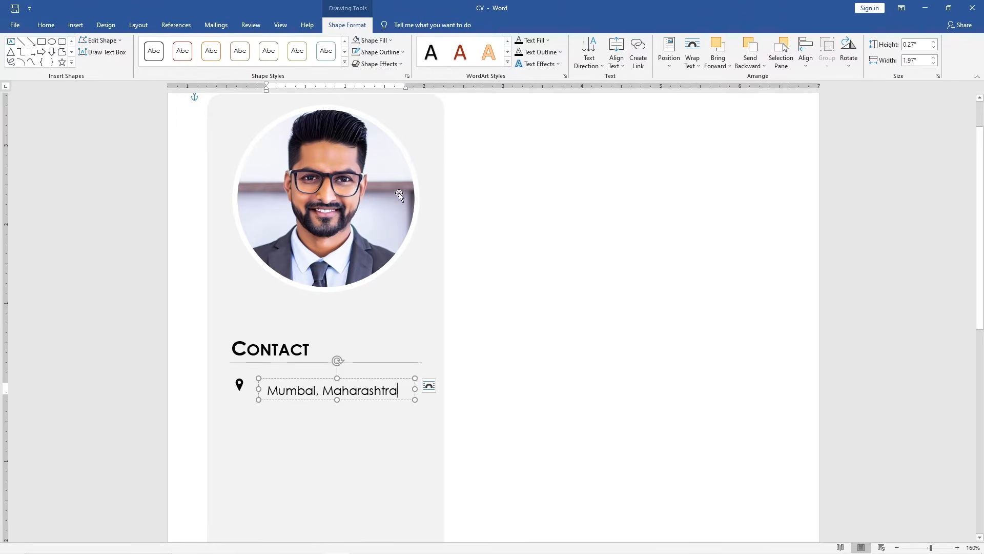
Set the location text box width to 2.2", slightly heighten it, and move it closer to the pin
left_click_drag(338, 400, 337, 402)
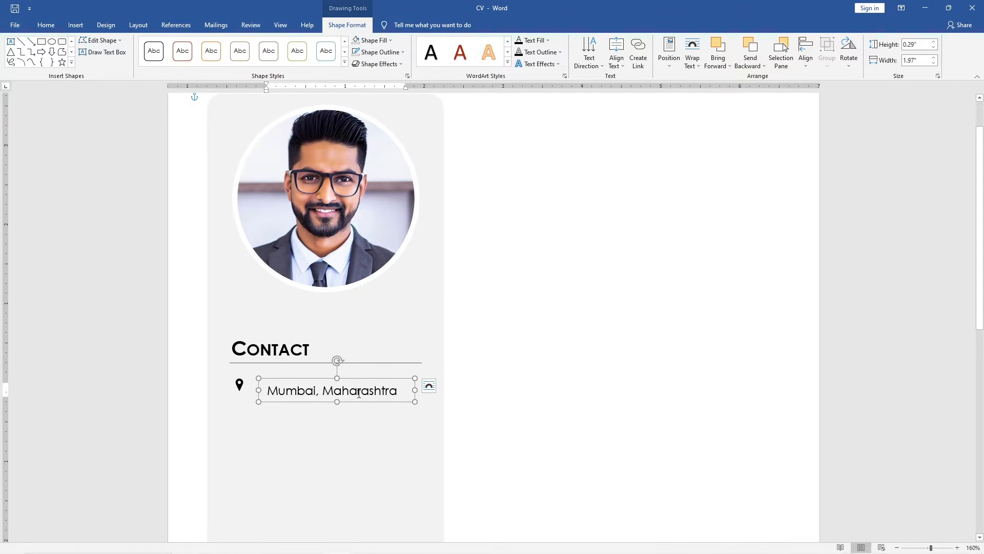
double_click(923, 62)
type("2.2")
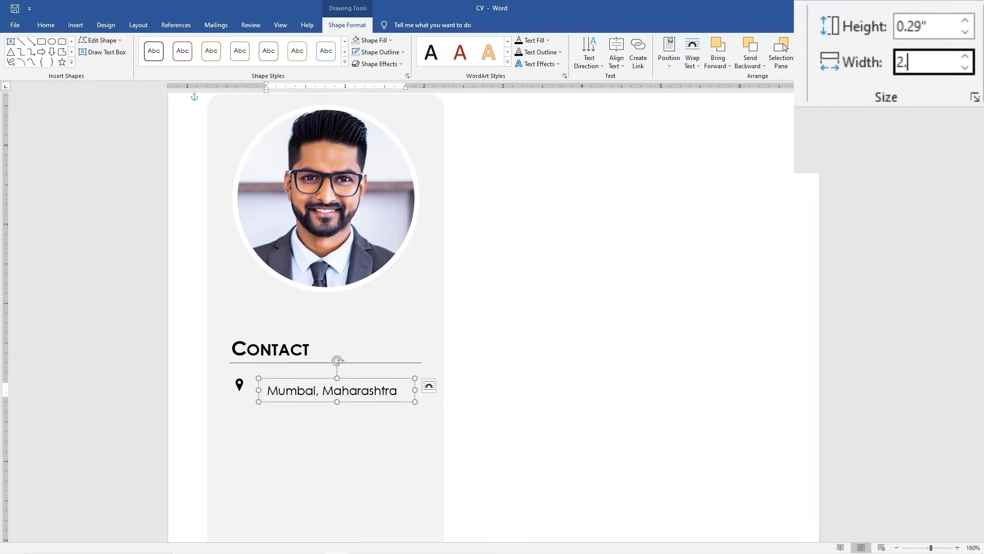
key("Return")
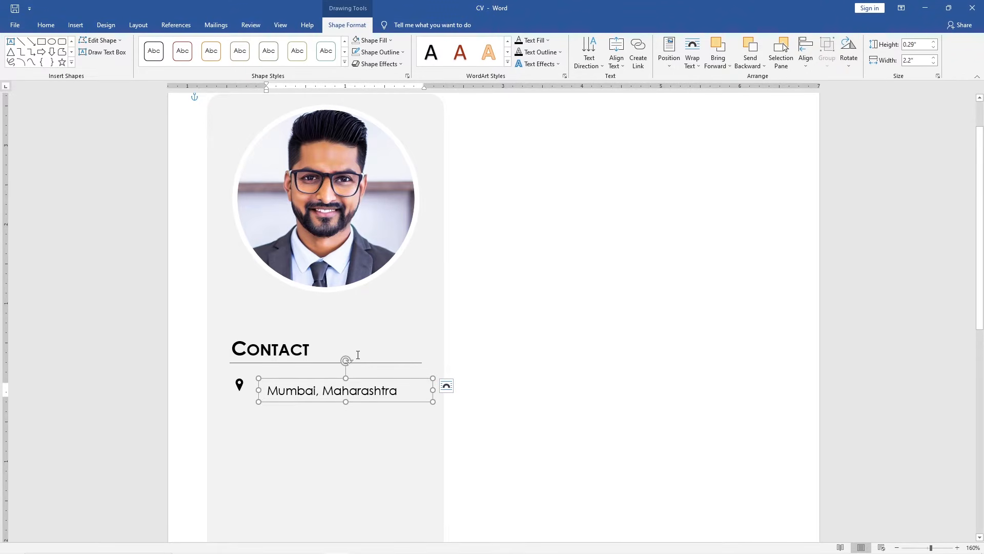
left_click_drag(296, 380, 281, 382)
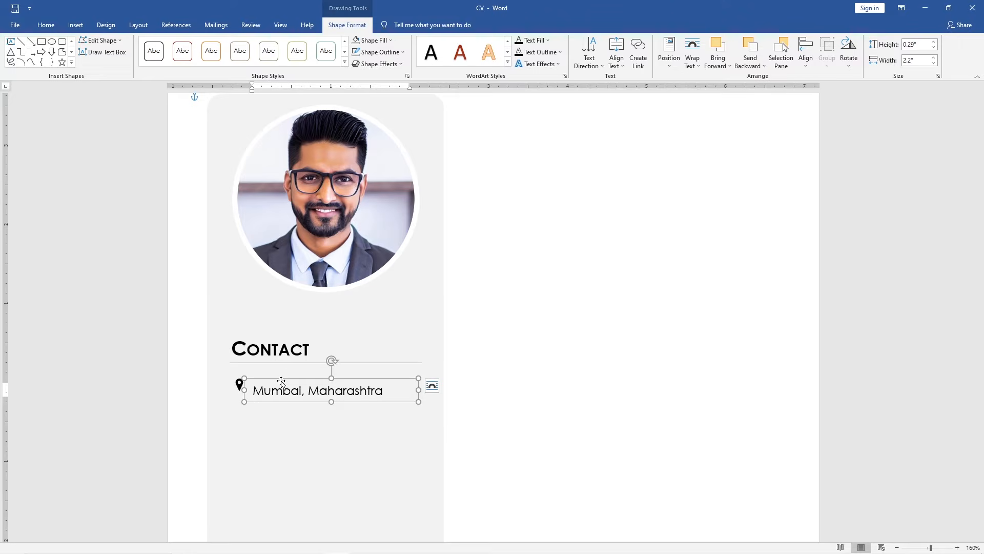
Align the location pin and its text box to their middles and group them together
left_click(239, 385, "shift")
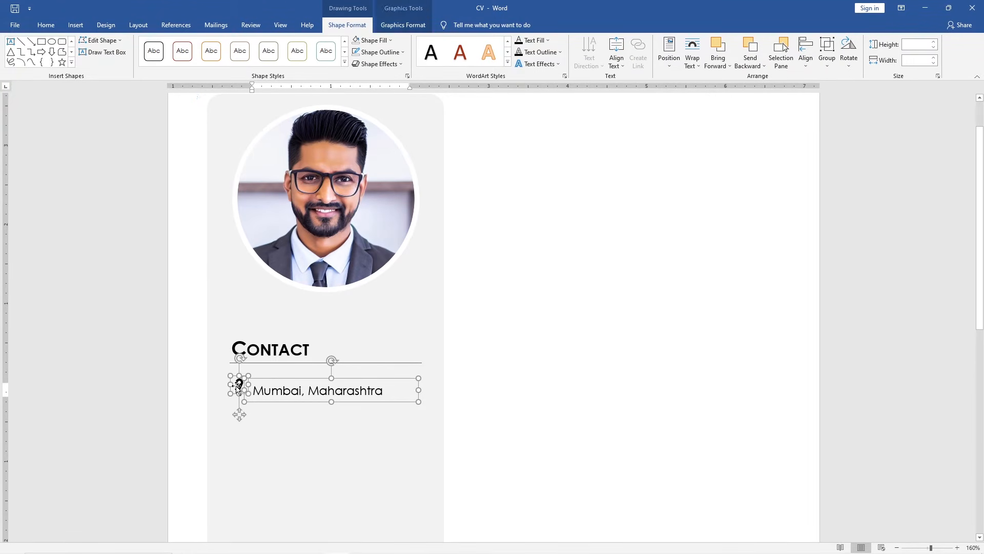
left_click(806, 52)
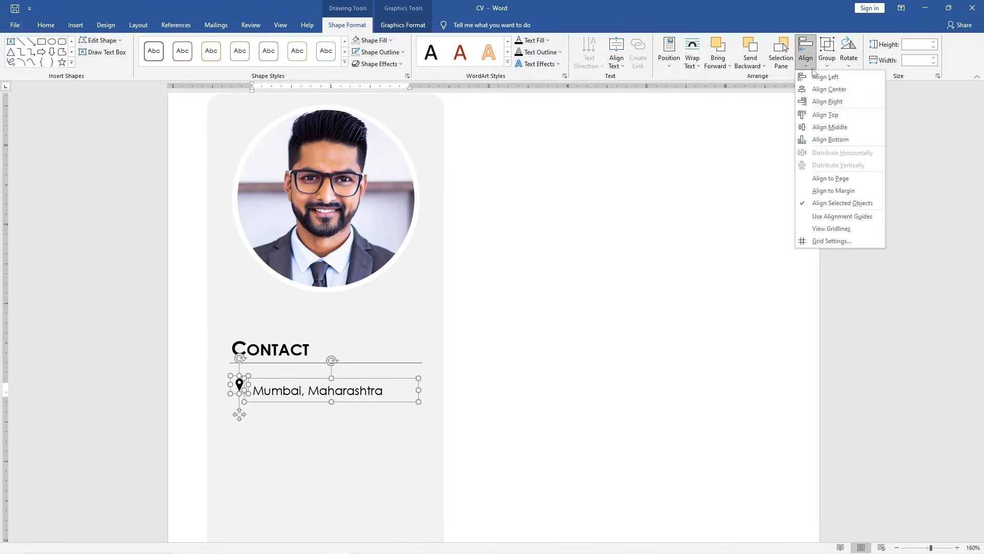
left_click(857, 126)
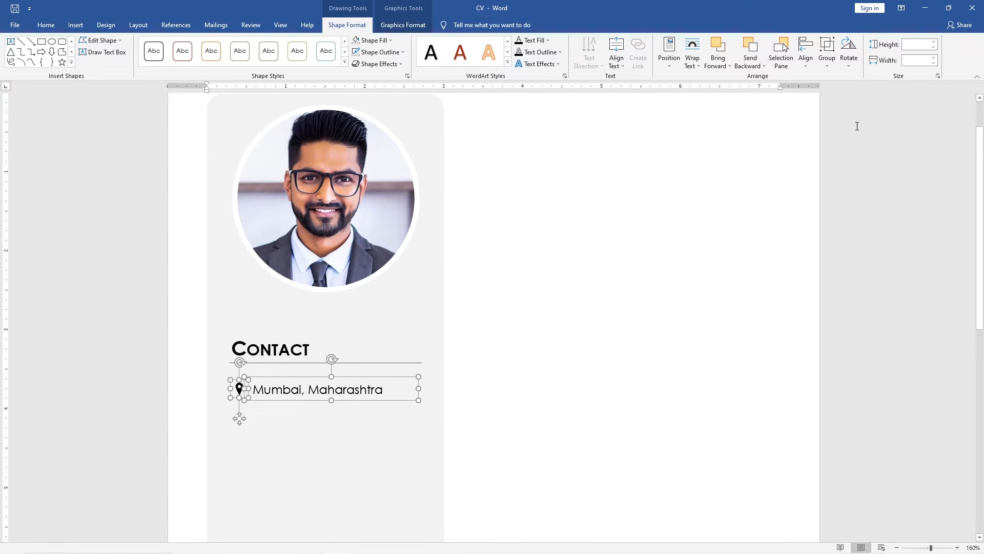
left_click(833, 66)
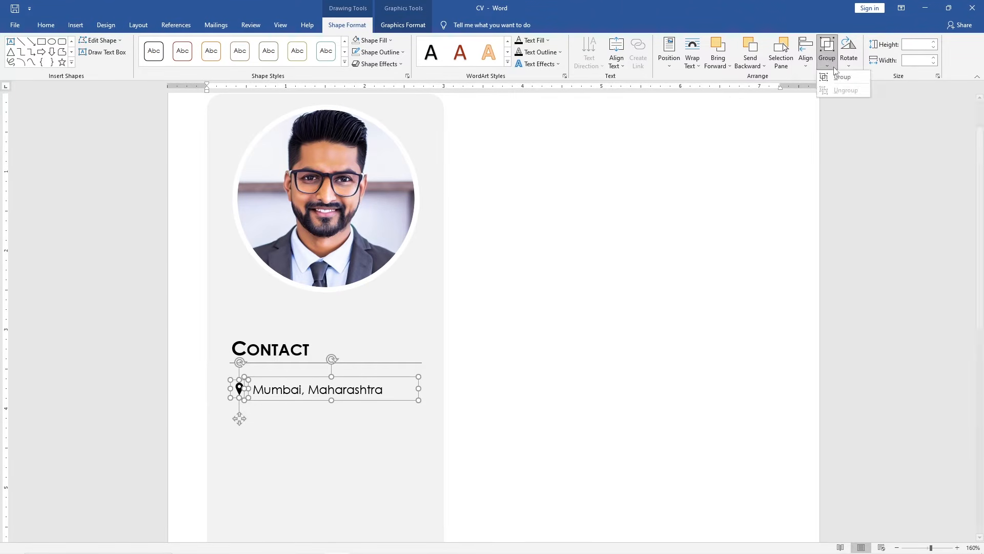
left_click(855, 78)
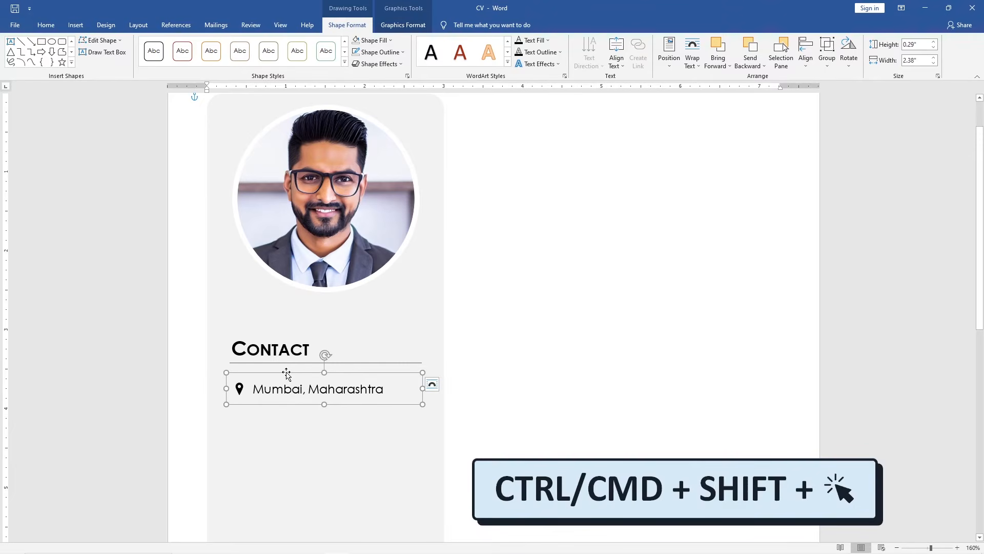
Duplicate the grouped location row three times down the sidebar beneath the first one
left_click_drag(286, 372, 295, 460)
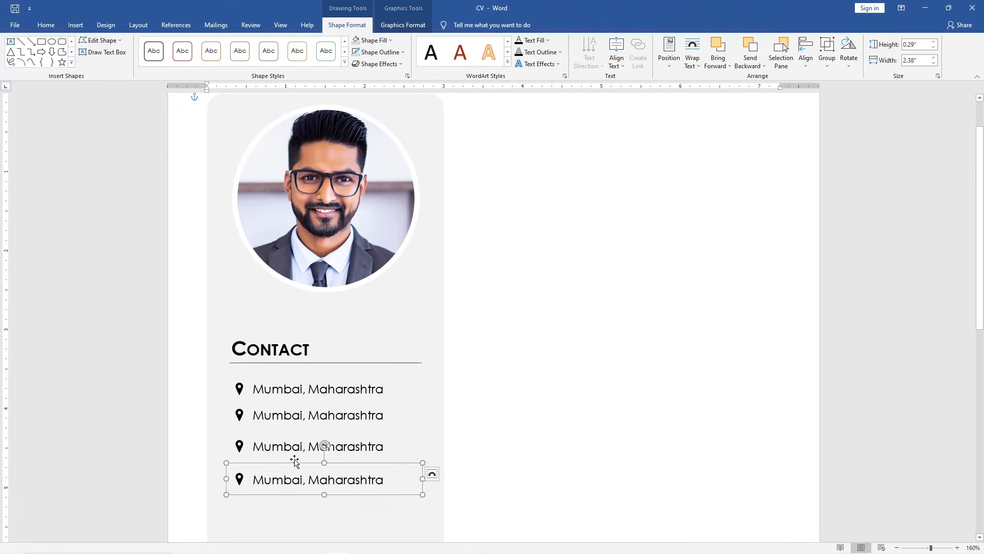
left_click(471, 336)
left_click(299, 463)
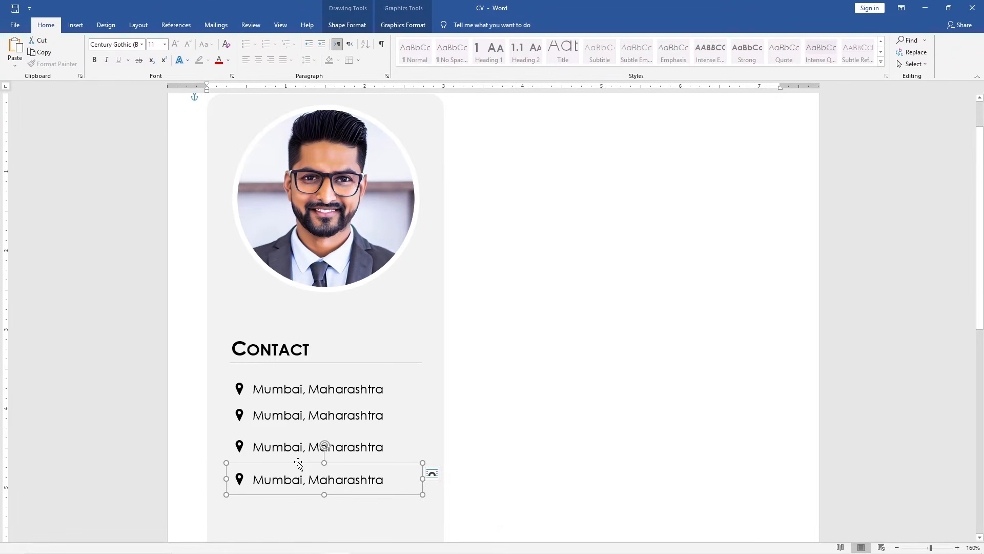
Change the second row's pin graphic to a phone handset icon from the icon library
left_click(241, 415)
left_click(241, 416)
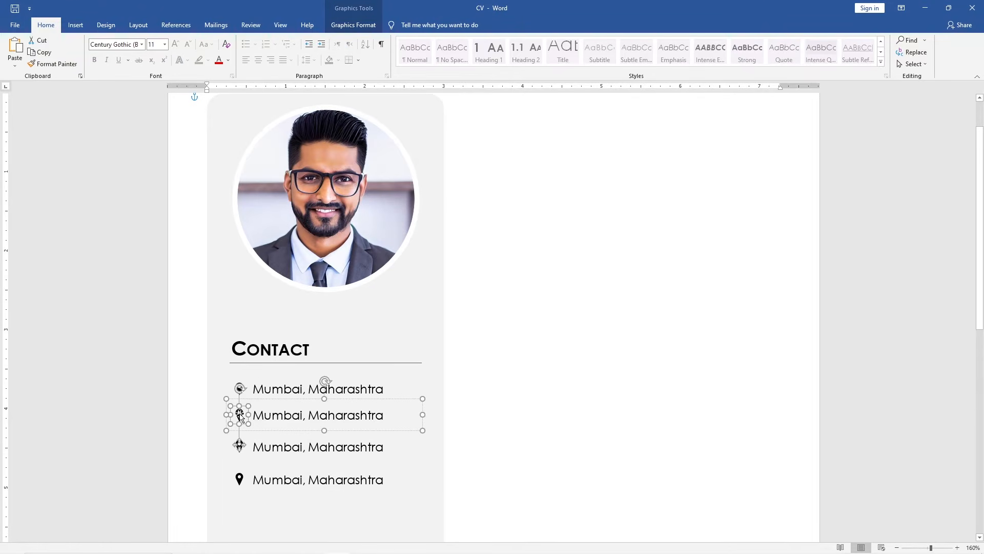
left_click(376, 25)
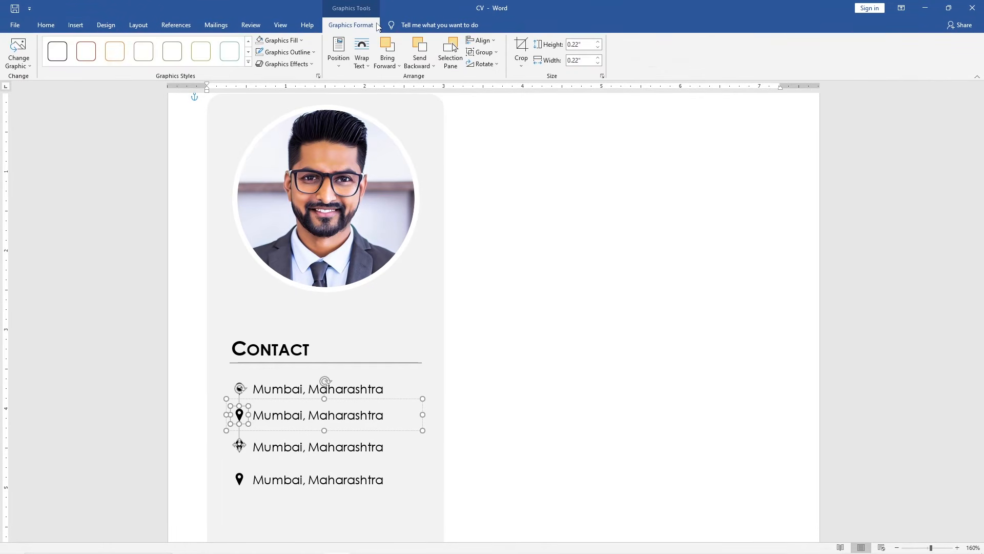
left_click(29, 65)
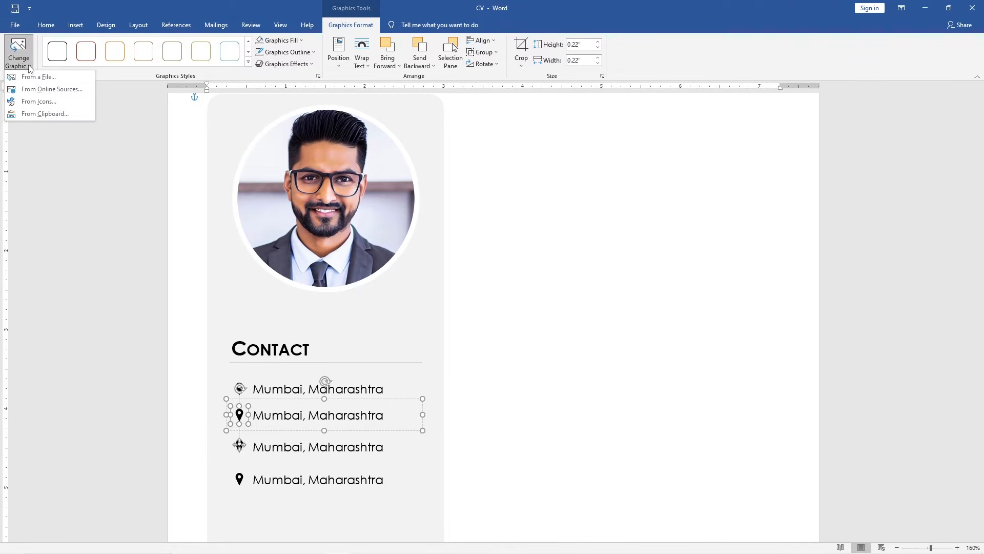
left_click(67, 102)
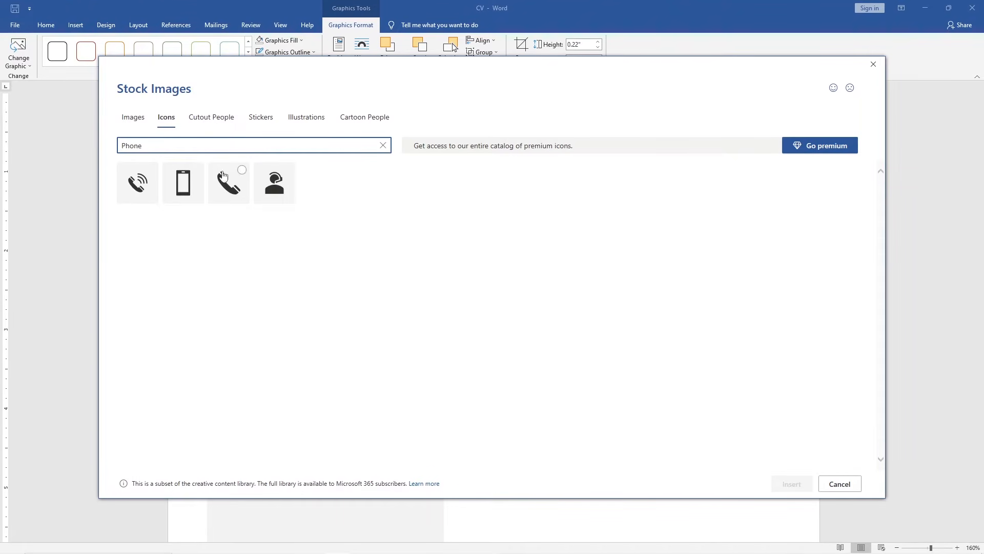
left_click(242, 172)
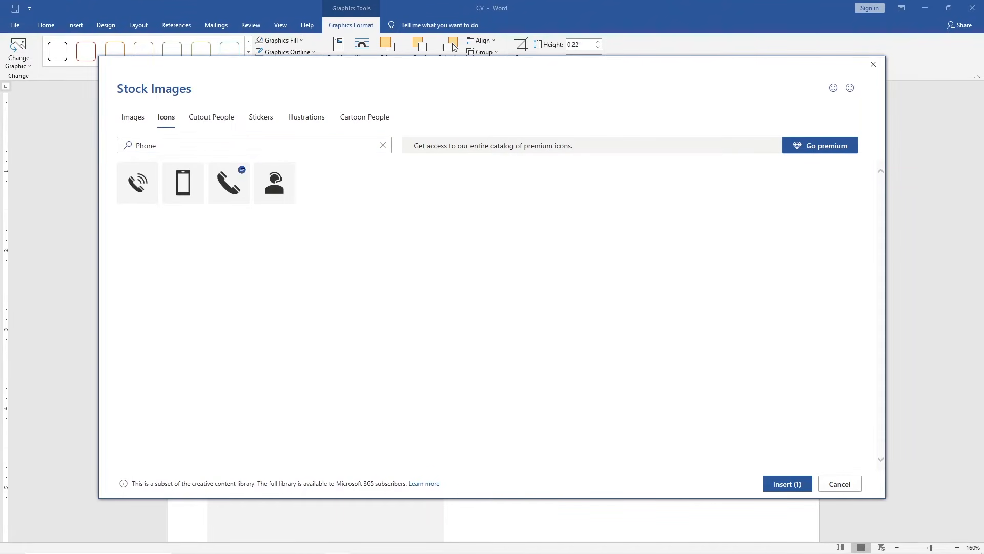
left_click(769, 489)
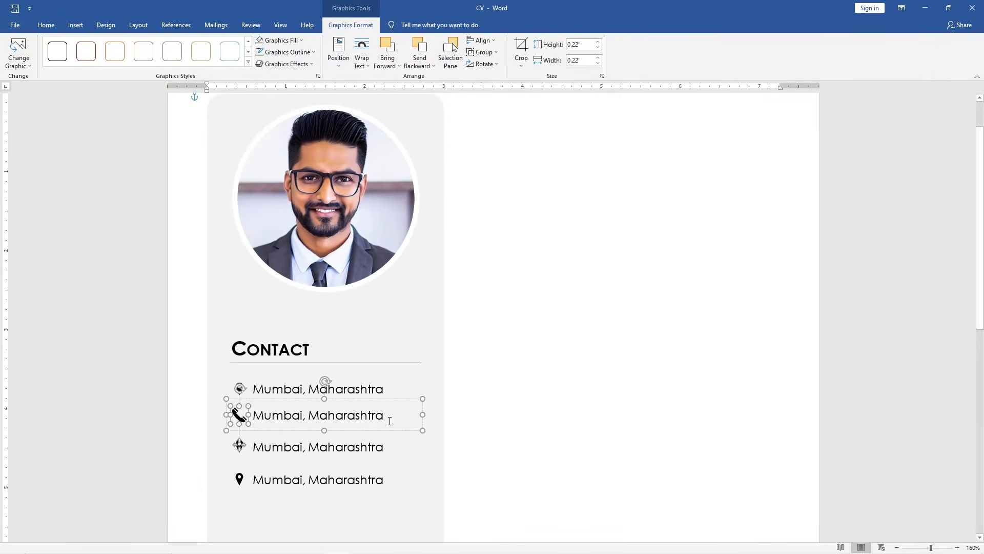
Replace the second row's text with the phone number
left_click(389, 421)
type("+91")
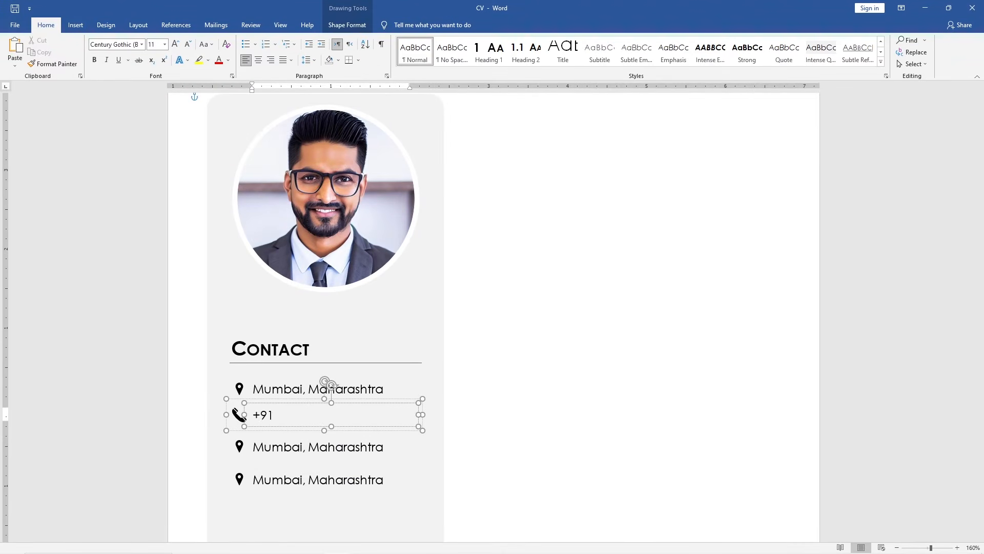
type(" 9876543210")
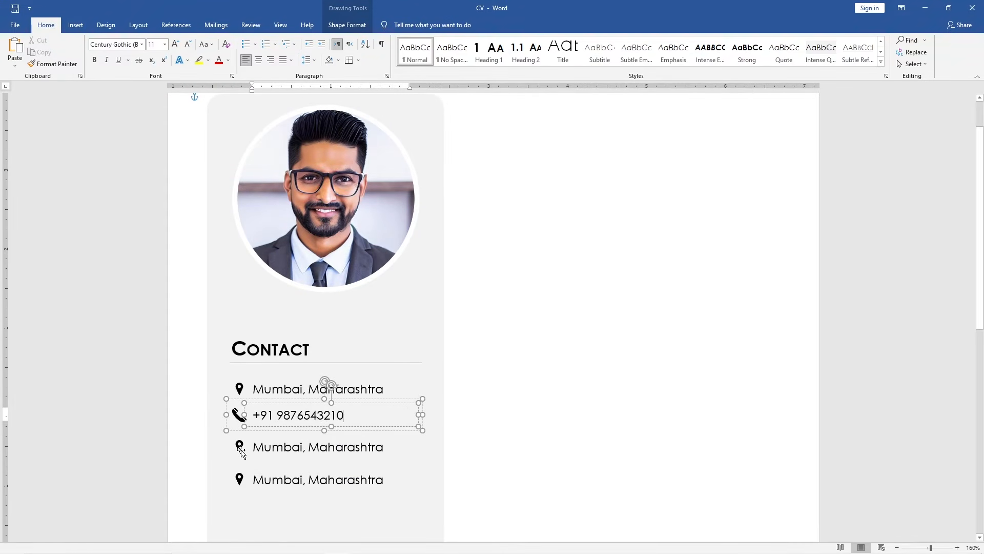
Change the third row's pin graphic to an envelope icon found by searching icons for "Email"
left_click(239, 447)
left_click(356, 24)
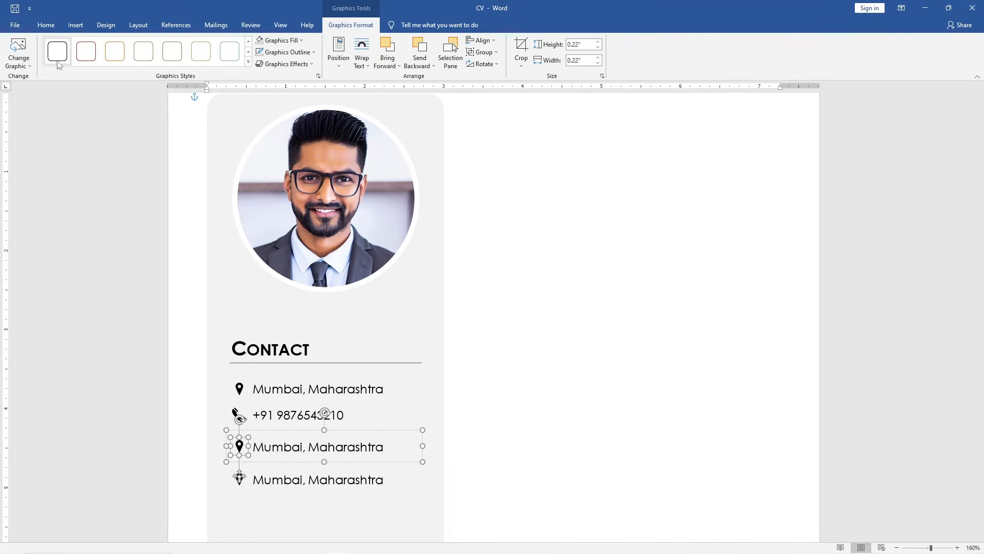
left_click(26, 68)
left_click(75, 100)
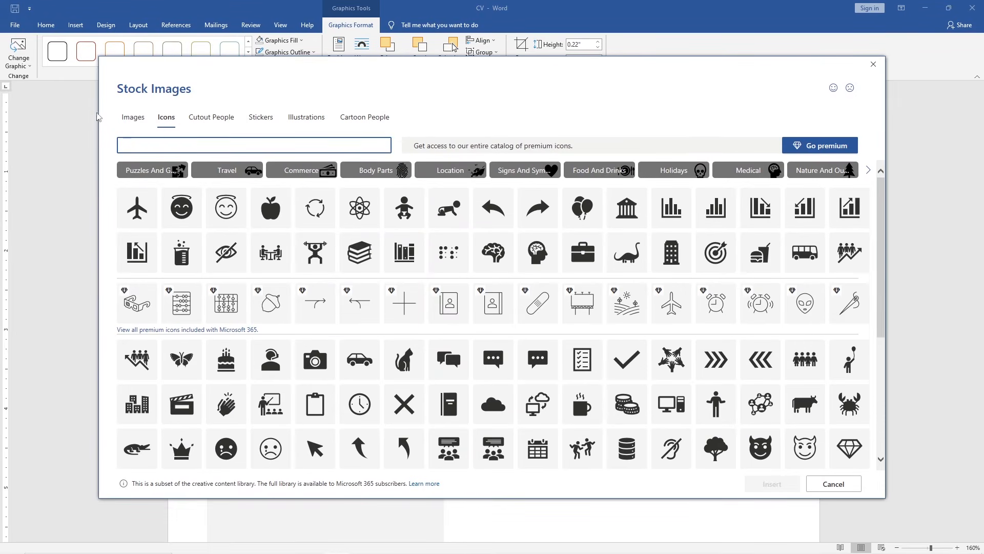
left_click(170, 144)
type("Email")
left_click(222, 187)
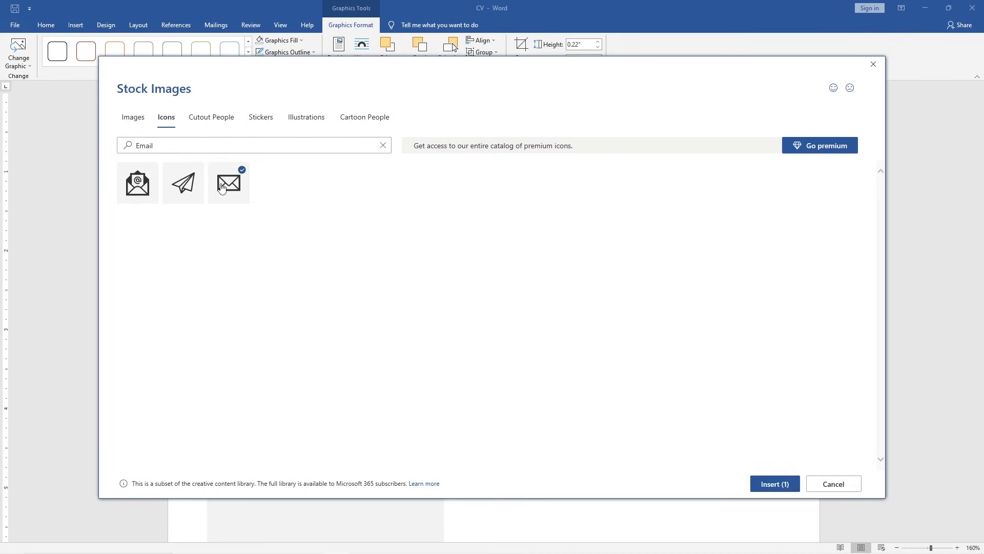
left_click(770, 483)
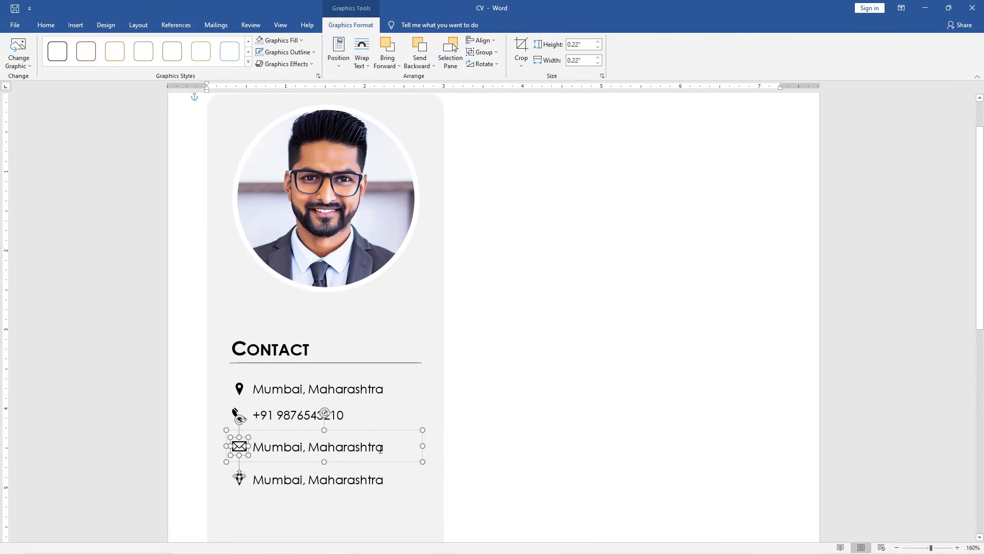
Replace the third row's text with the e-mail address
left_click(381, 447)
left_click_drag(381, 446, 253, 446)
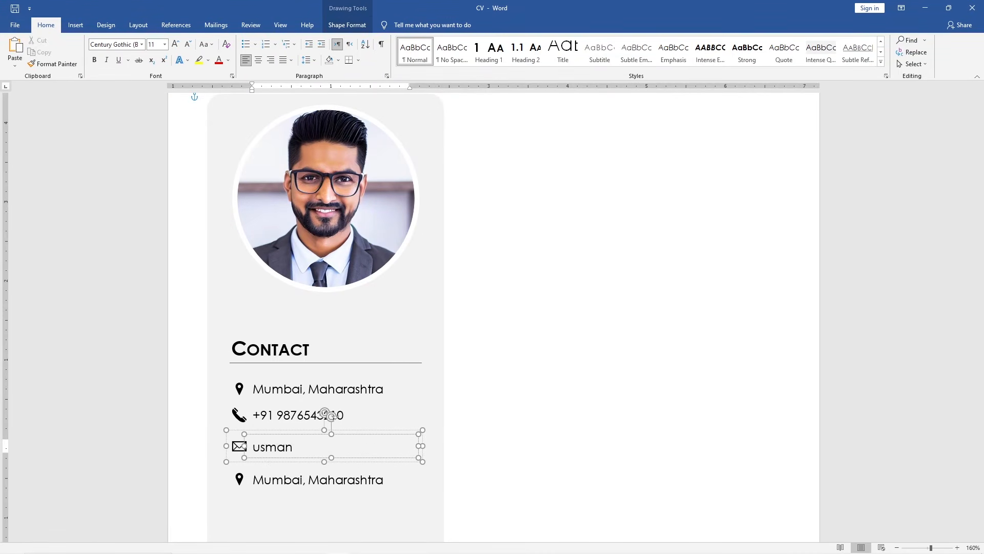
Convert the e-mail address text to lowercase
left_click(266, 451)
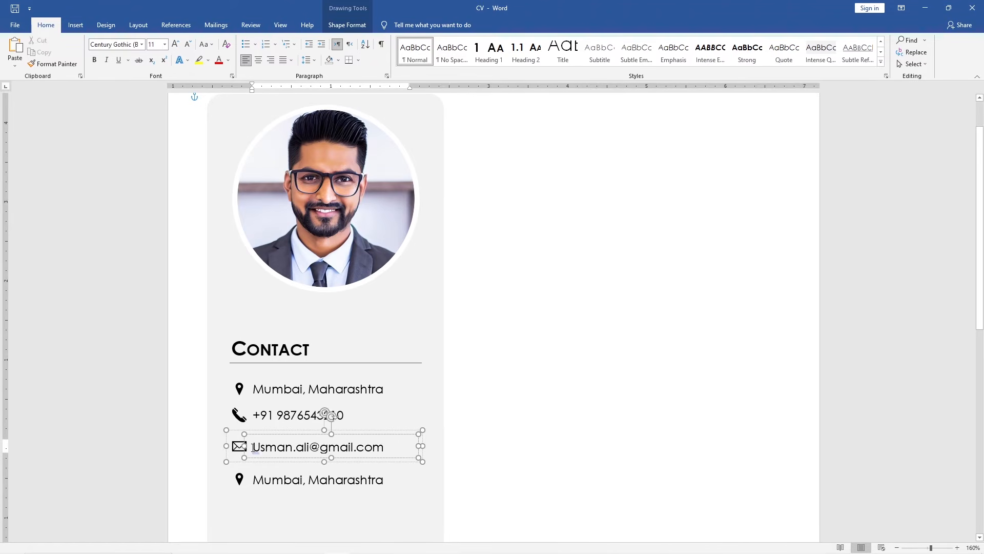
left_click_drag(252, 447, 417, 447)
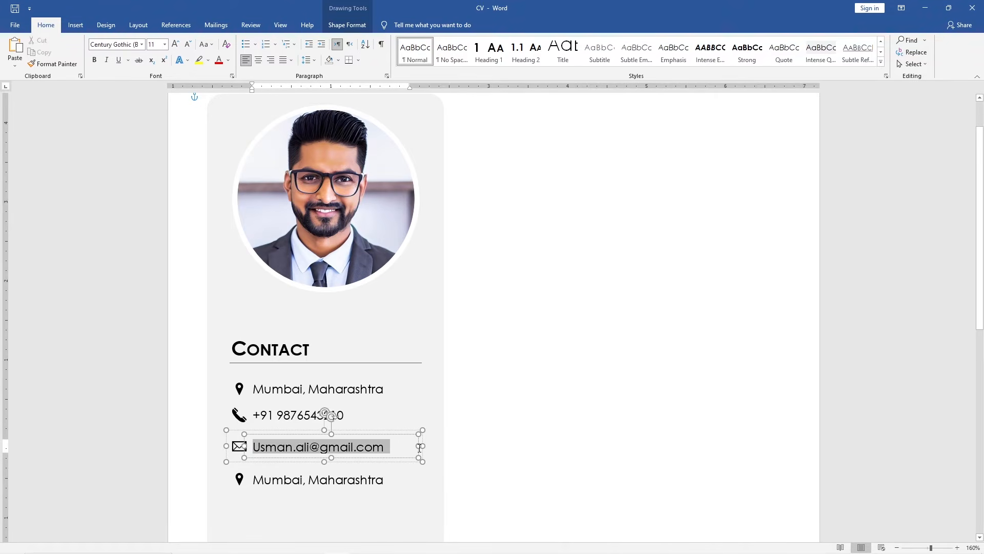
left_click(213, 45)
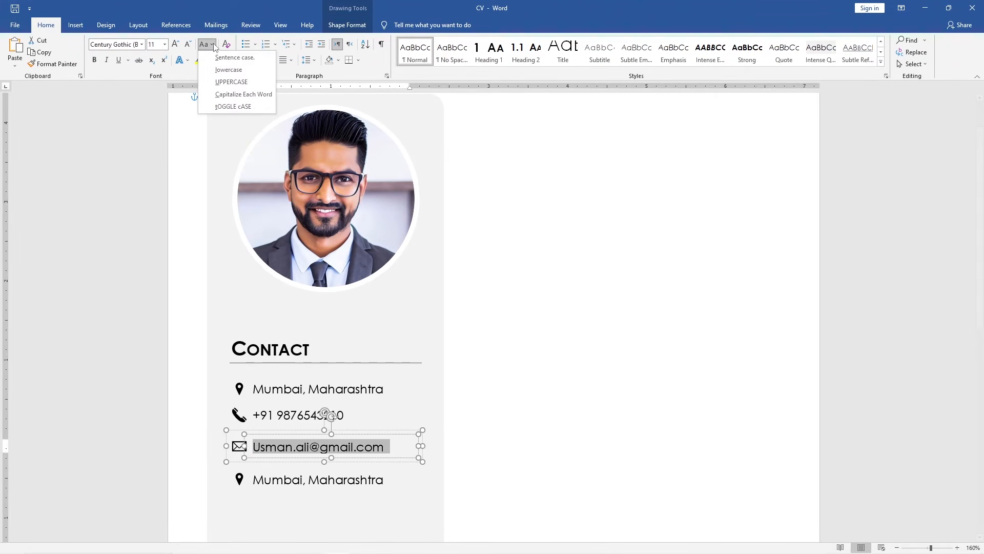
left_click(253, 71)
Change the fourth row's pin to an outlined LinkedIn icon from an online search for "Linkedin Icon", without the Creative Commons filter
left_click(242, 483)
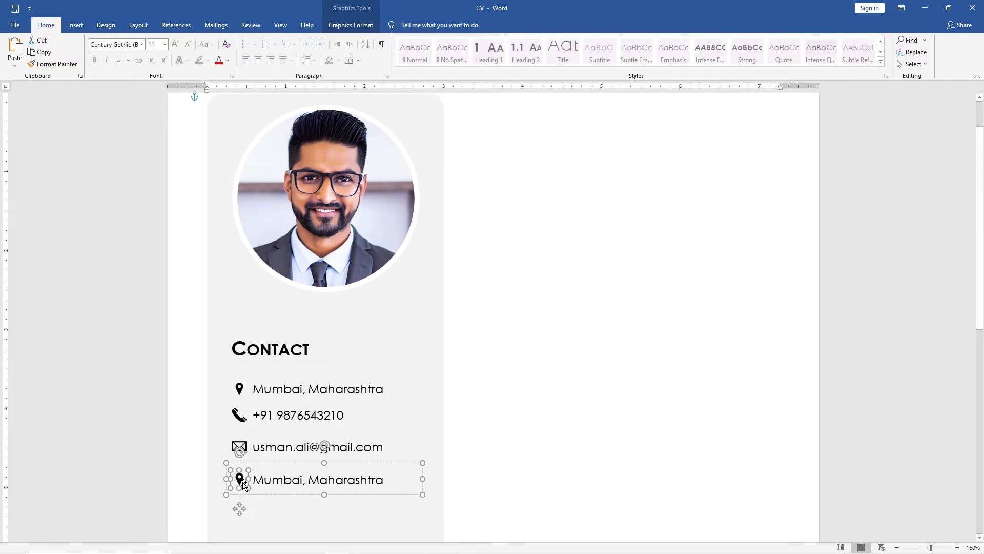
left_click(350, 25)
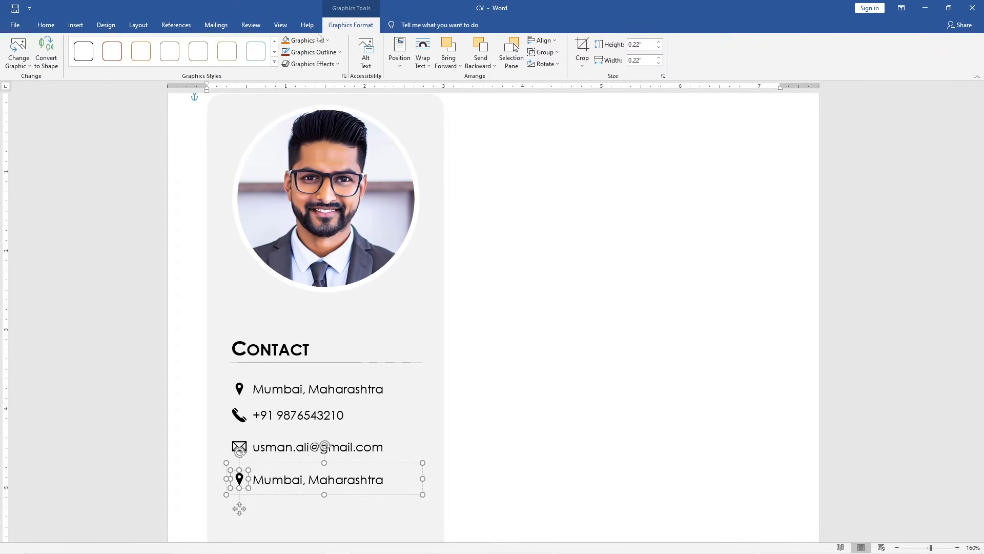
left_click(19, 56)
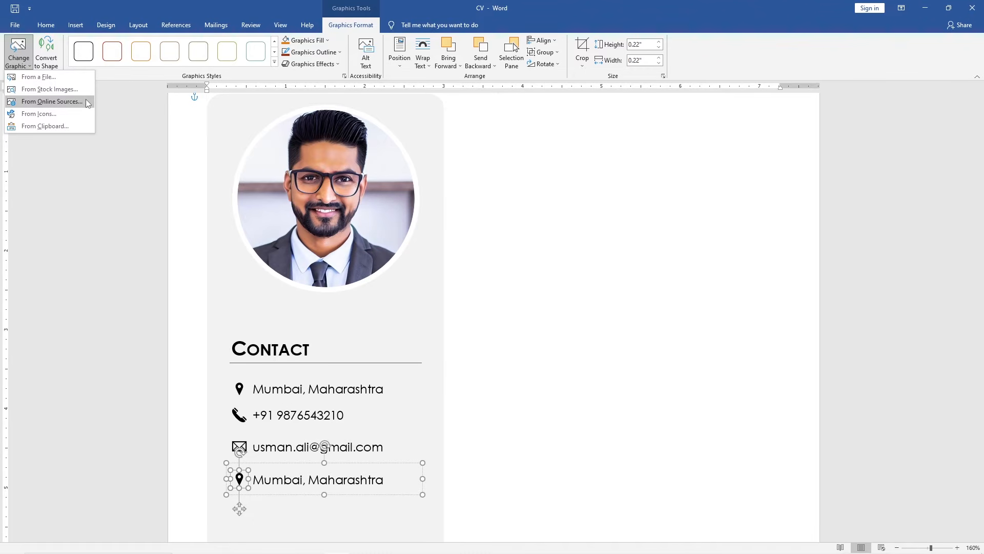
left_click(51, 102)
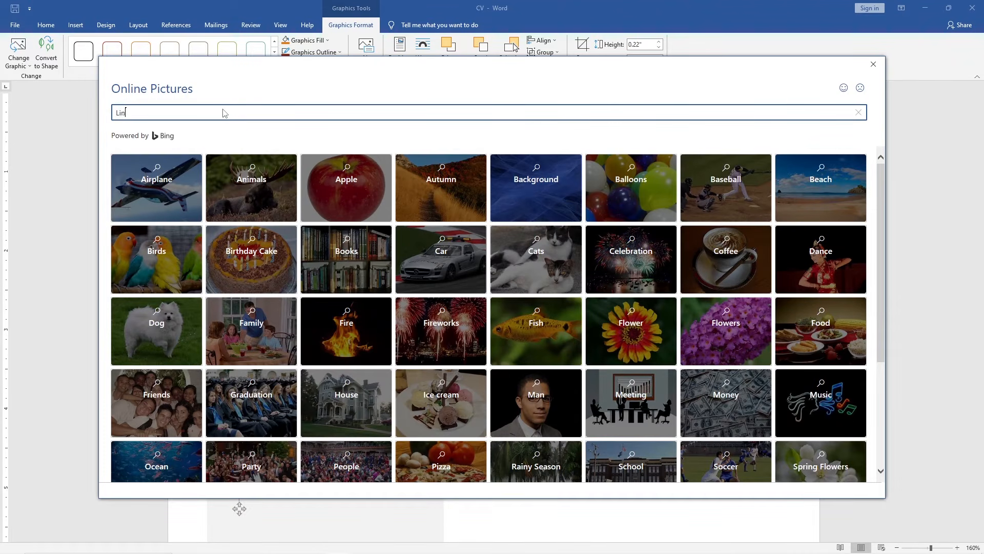
type("Linkedin Icon")
key("Return")
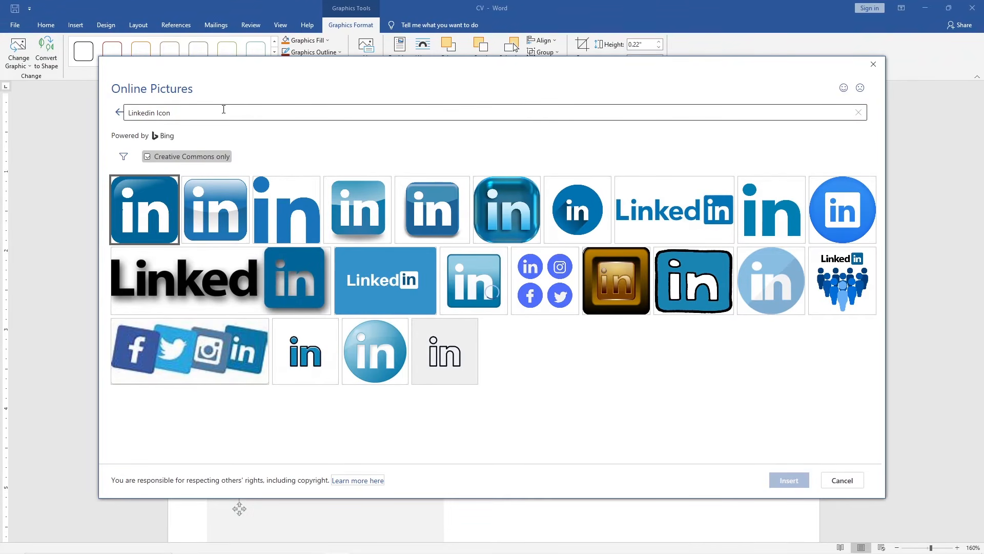
left_click(147, 158)
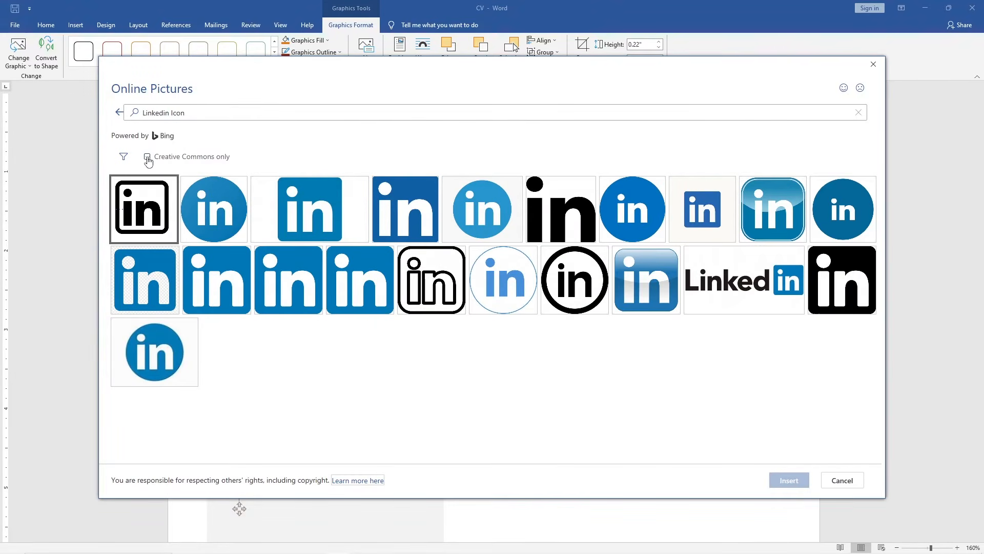
left_click(423, 282)
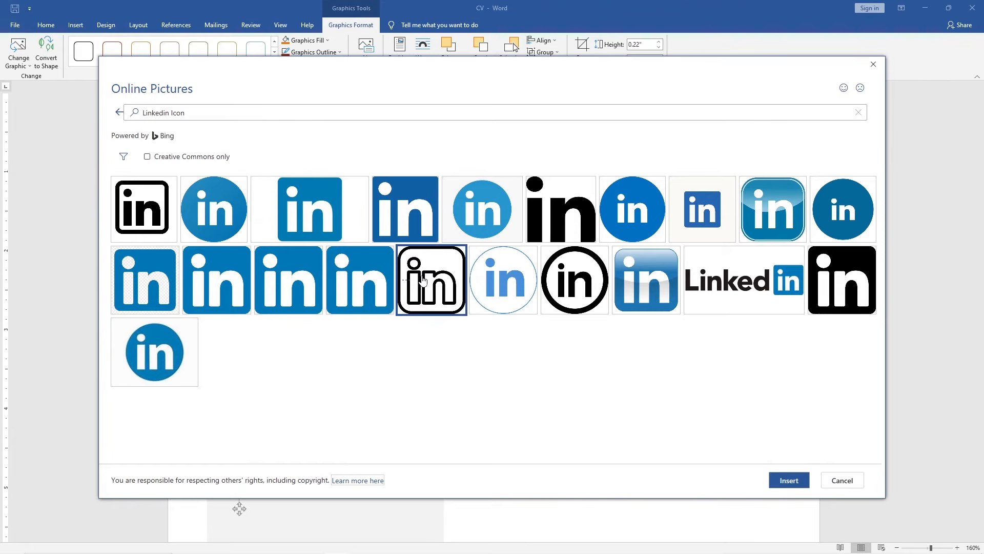
left_click(775, 481)
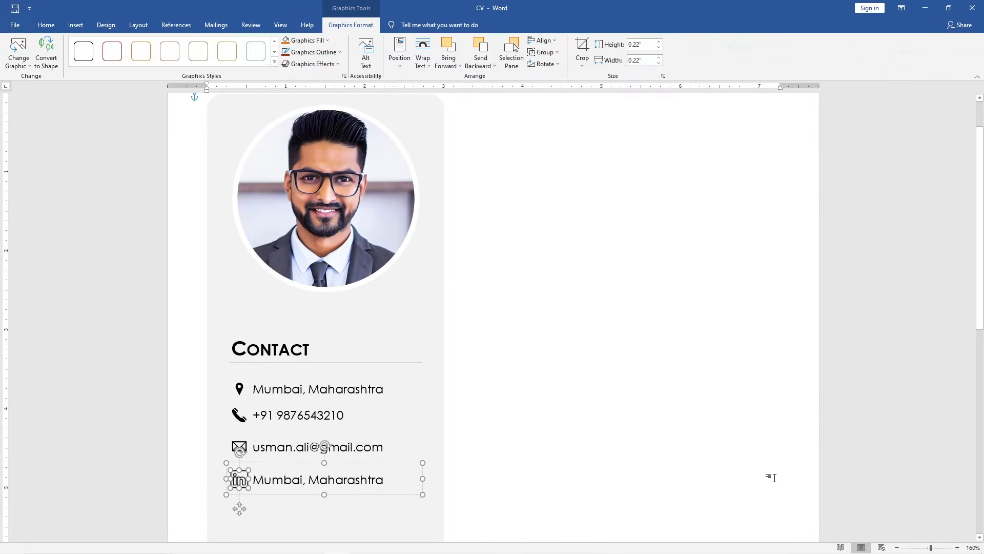
Replace the fourth row's text with the LinkedIn profile URL
left_click_drag(375, 478, 253, 479)
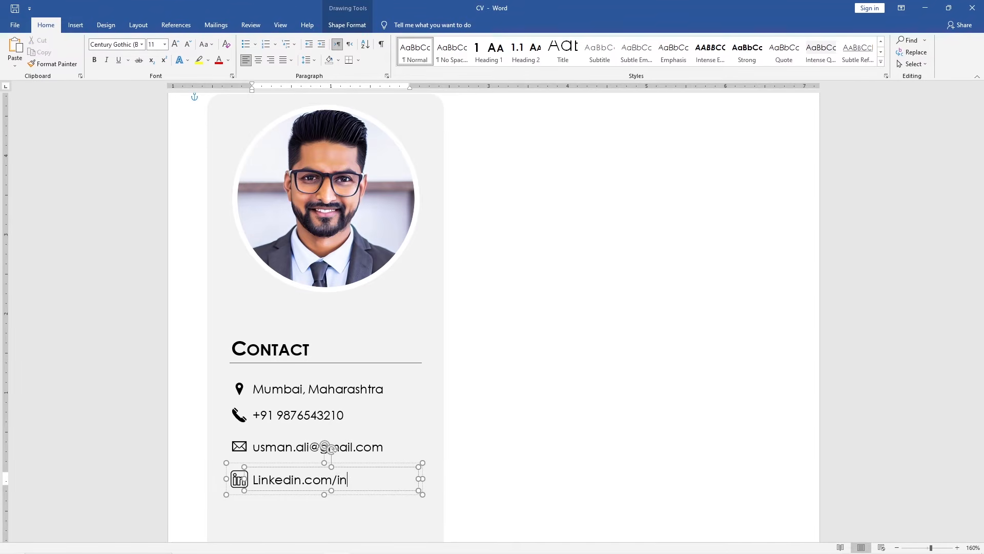
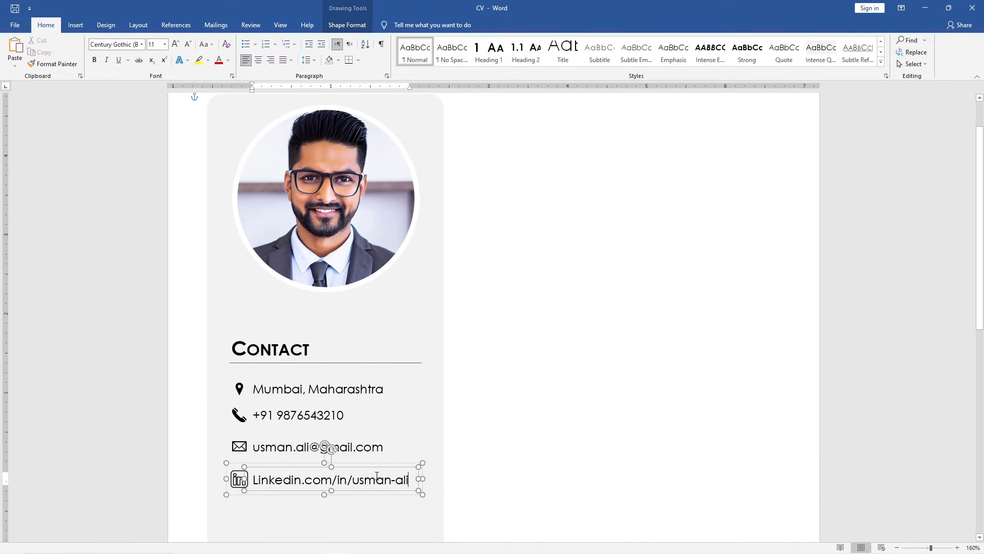
Convert the LinkedIn URL text to lowercase
triple_click(377, 476)
left_click(205, 44)
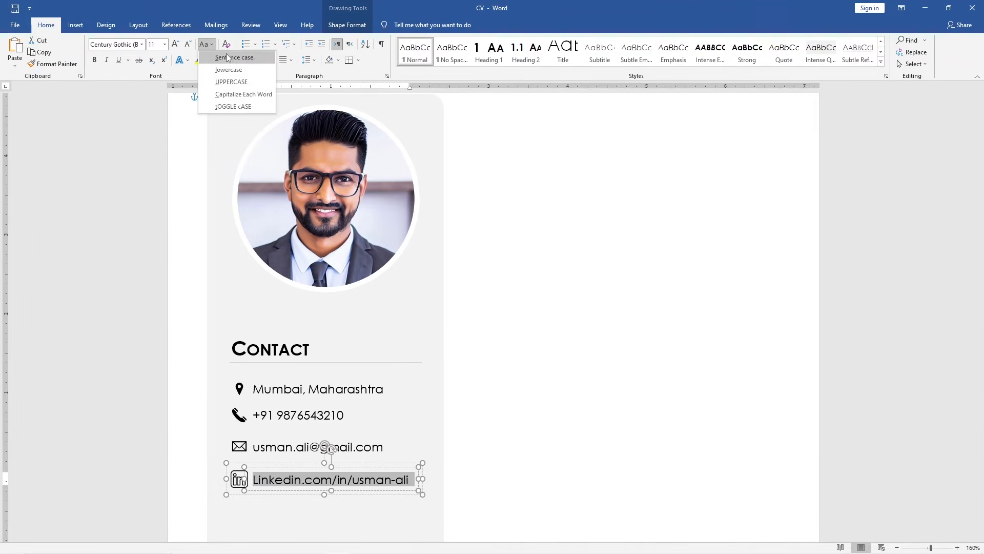
left_click(247, 69)
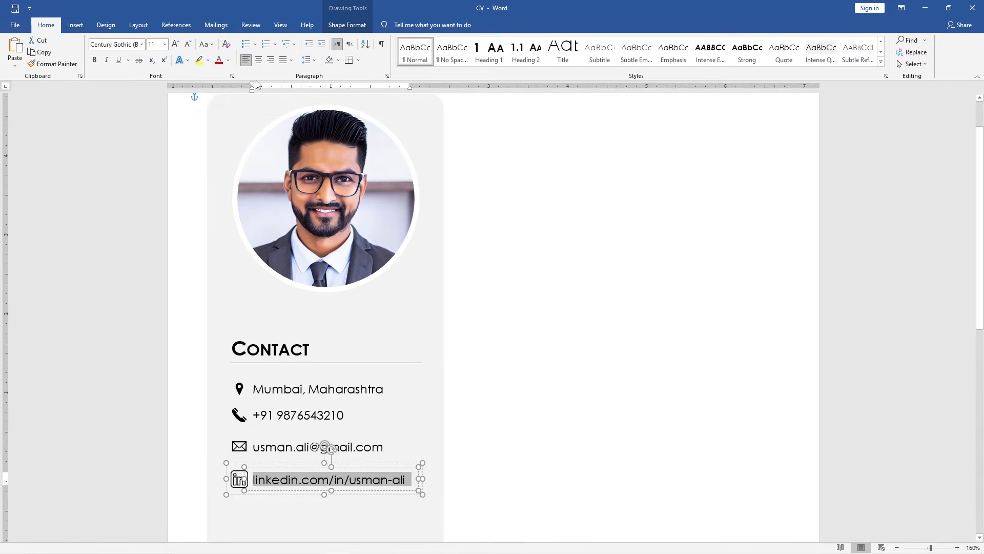
Select the four contact rows and distribute them vertically
left_click(358, 446, "shift")
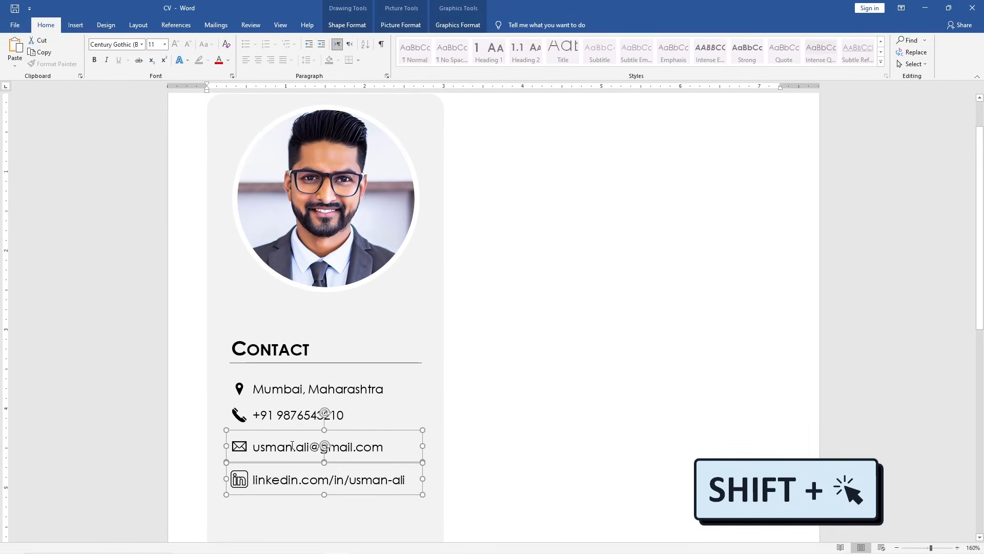
left_click(308, 414, "shift")
left_click(301, 386, "shift")
left_click(347, 25)
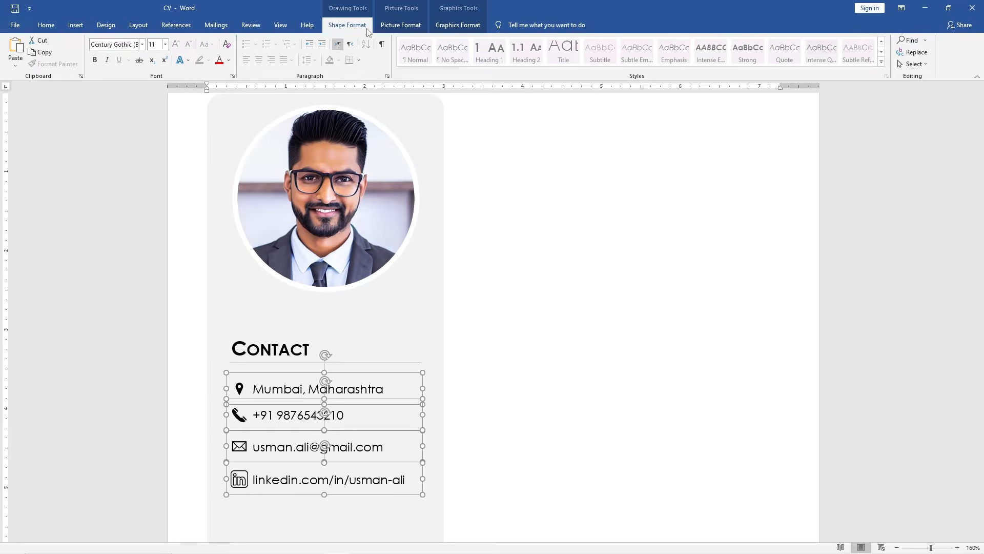
left_click(829, 67)
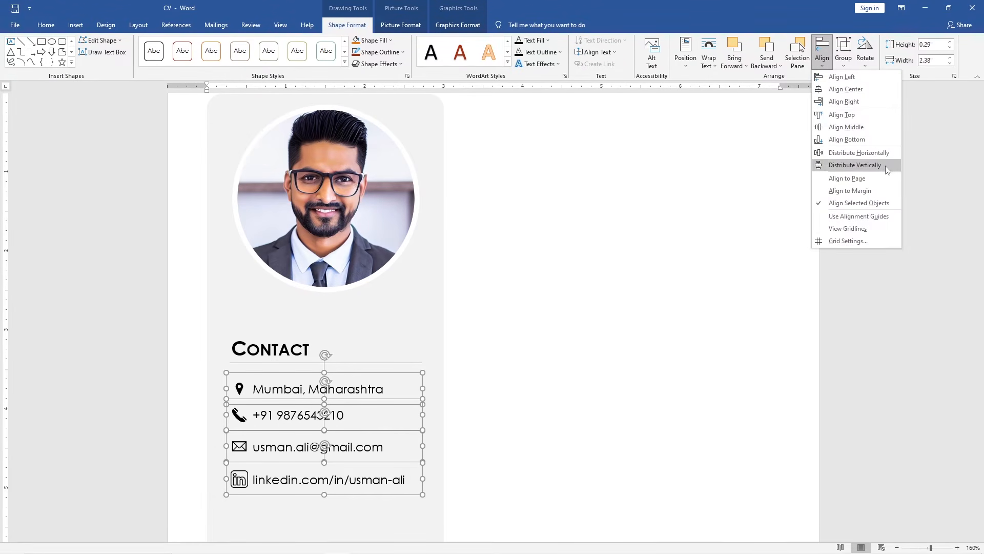
left_click(855, 165)
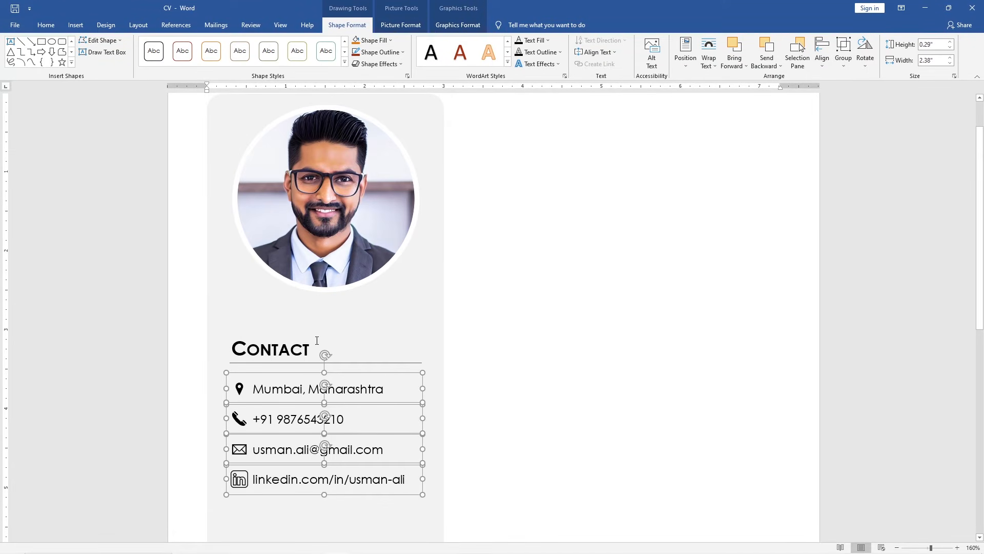
Duplicate the Contact heading box below the contact rows
left_click(282, 346)
left_click_drag(284, 314, 282, 492)
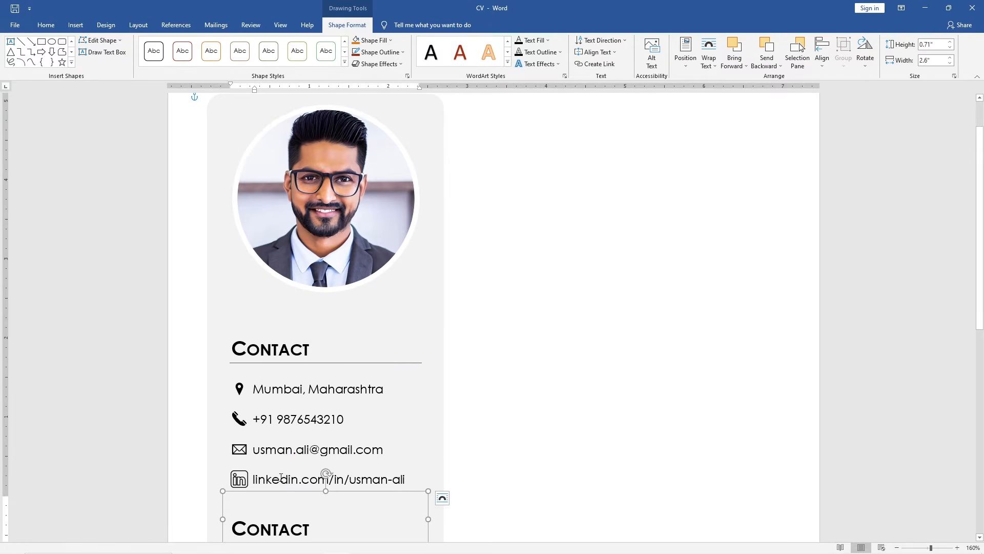
Group the original Contact heading with the four contact rows
left_click(281, 478)
left_click(282, 437, "shift")
left_click(282, 406, "shift")
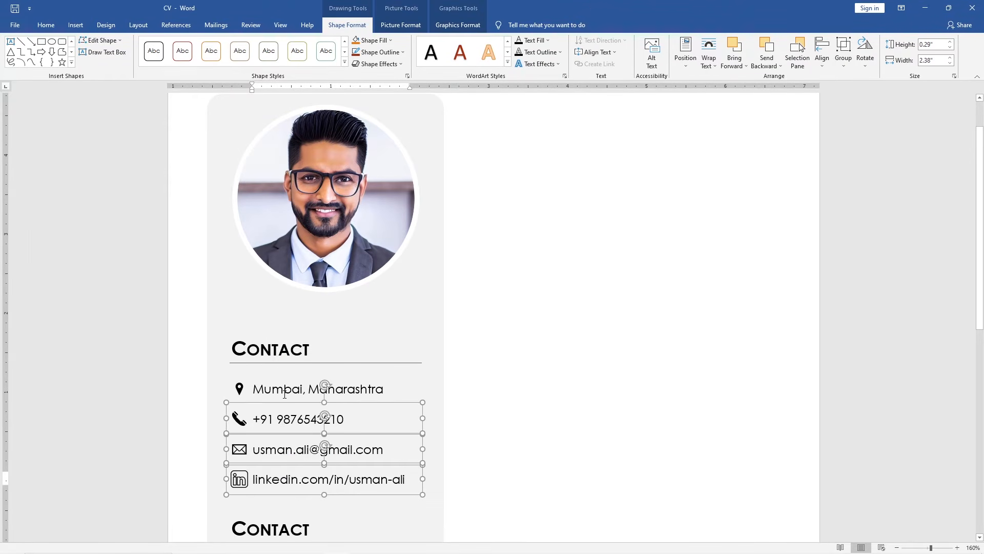
left_click(282, 376, "shift")
left_click(282, 314, "shift")
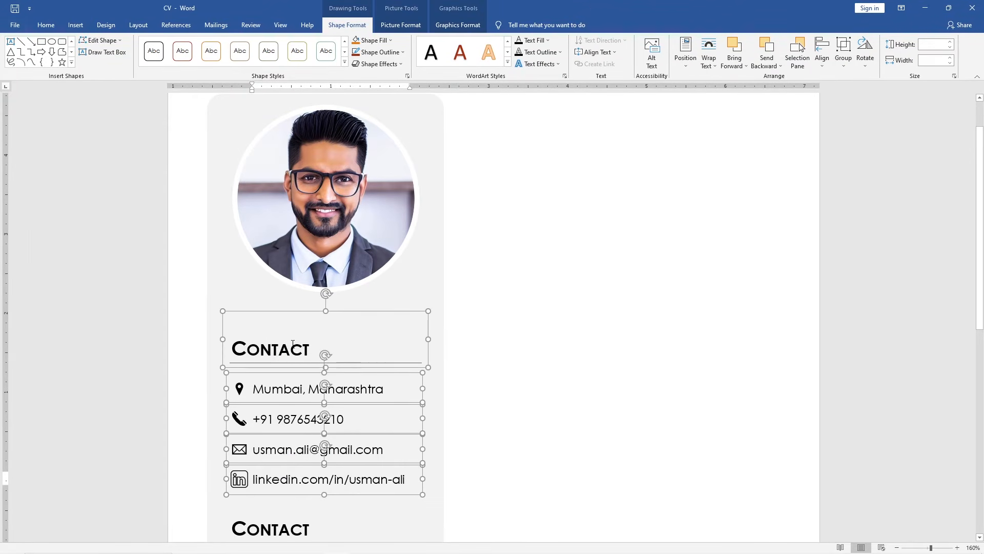
left_click(844, 54)
left_click(873, 80)
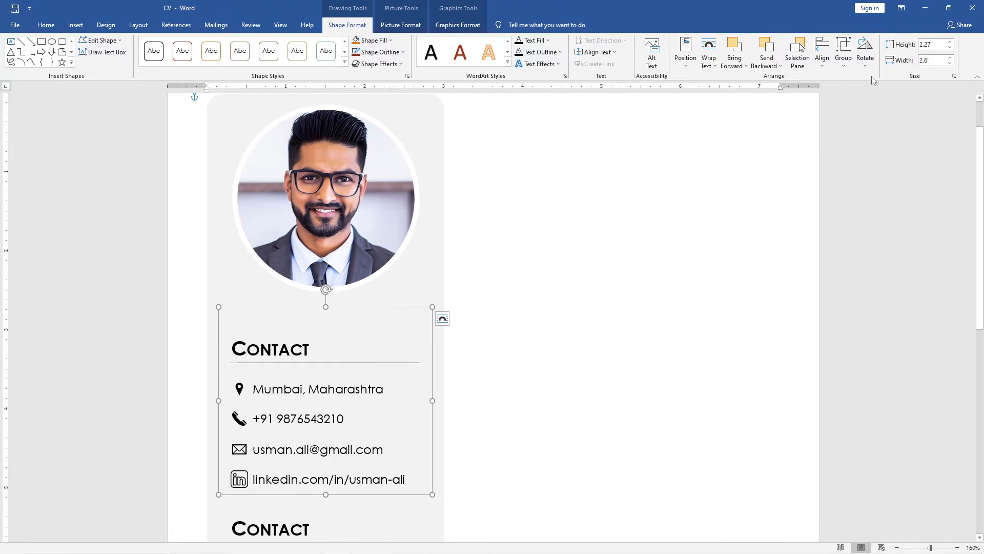
Retitle the duplicated heading as Skills
scroll(971, 344, "down", 5)
scroll(971, 344, "down", 1)
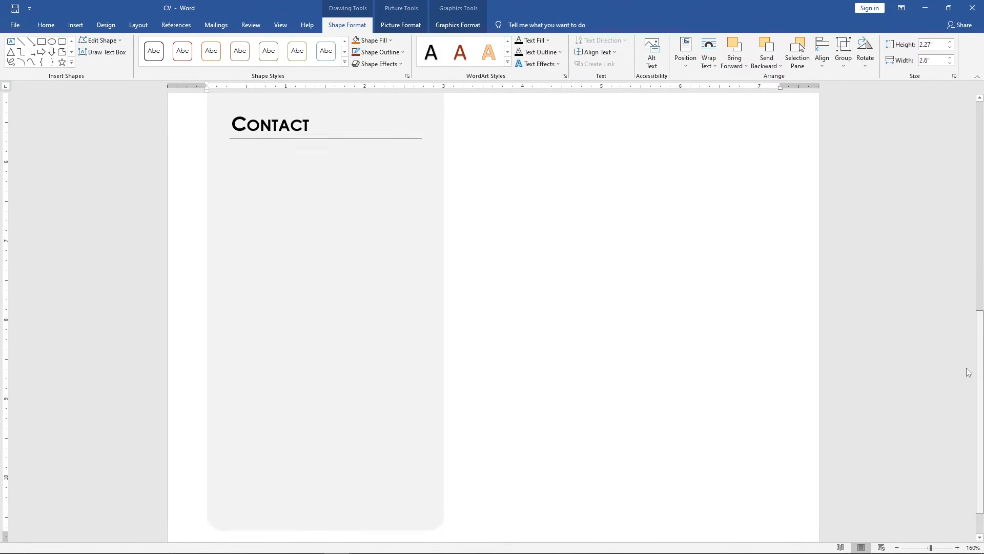
left_click(305, 125)
left_click_drag(308, 125, 232, 126)
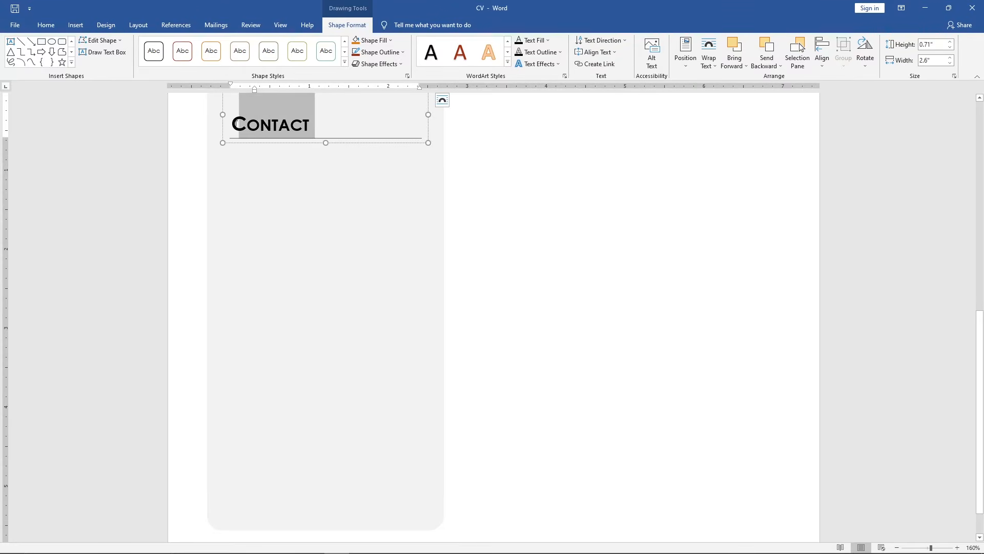
key("BackSpace")
type("Skills")
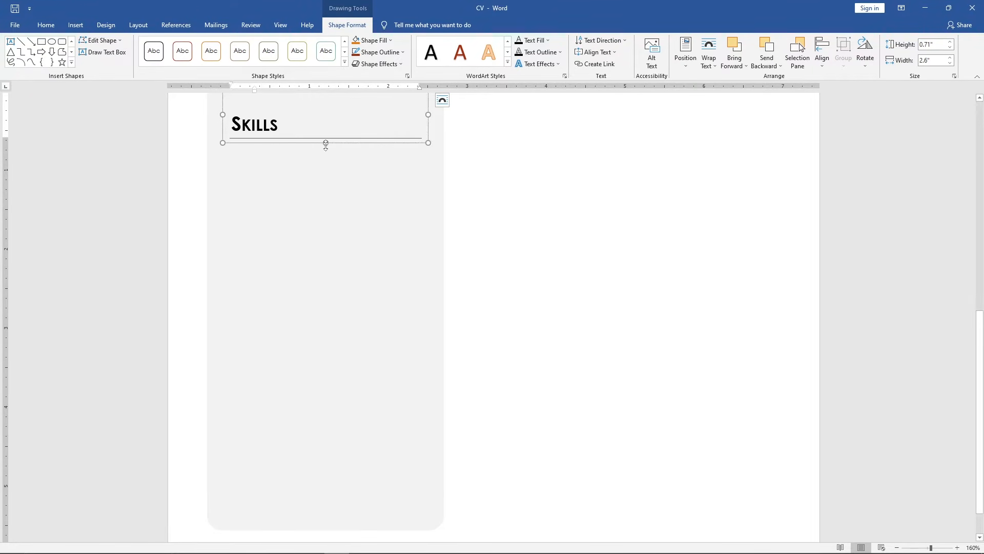
Enlarge the Skills box to about 3.36" tall and paste a skills list copied from another window into it
left_click_drag(326, 144, 331, 353)
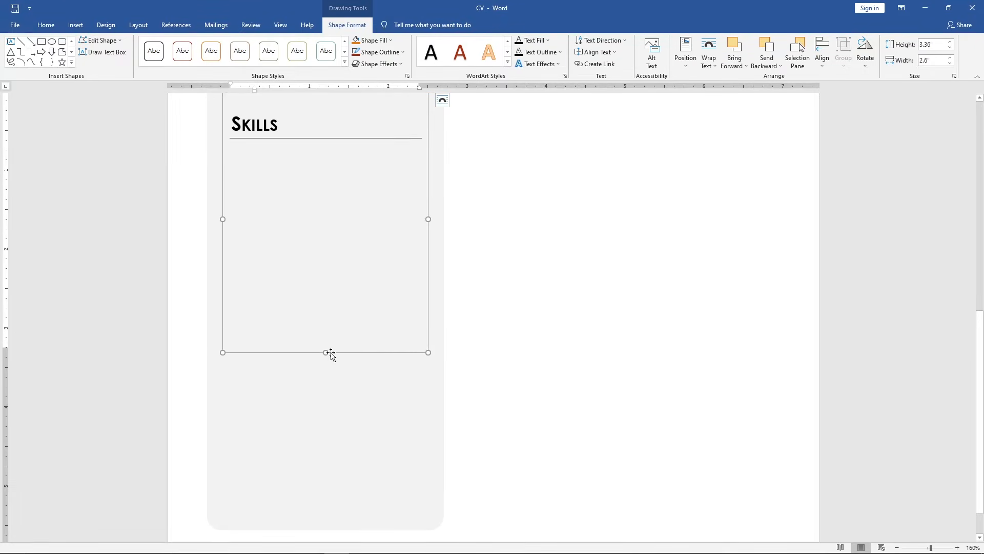
key("alt+Tab")
left_click_drag(66, 145, 2, 58)
key("ctrl+c")
key("alt+Tab")
key("ctrl+v")
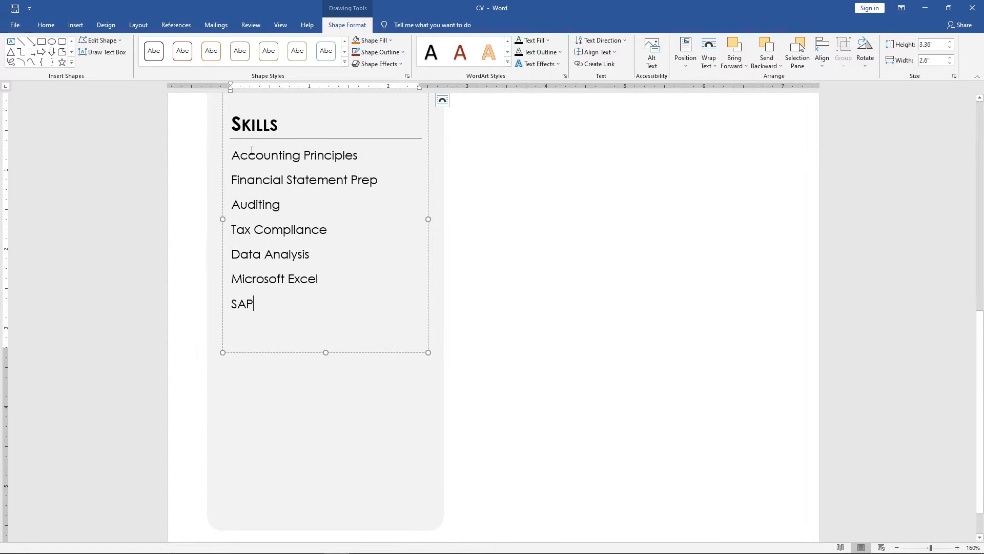
Apply the four-diamond bullet style to the skills list
left_click_drag(259, 339, 234, 160)
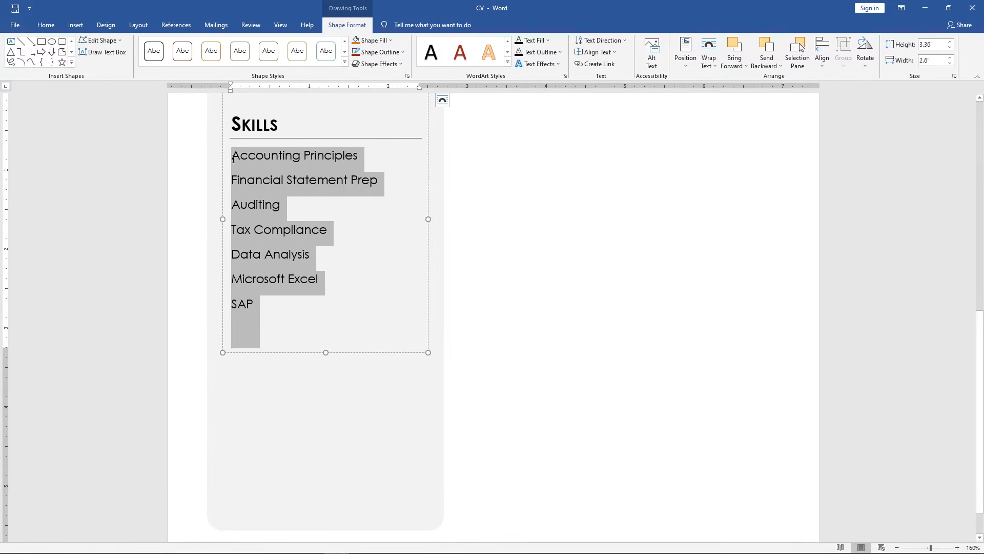
left_click(46, 24)
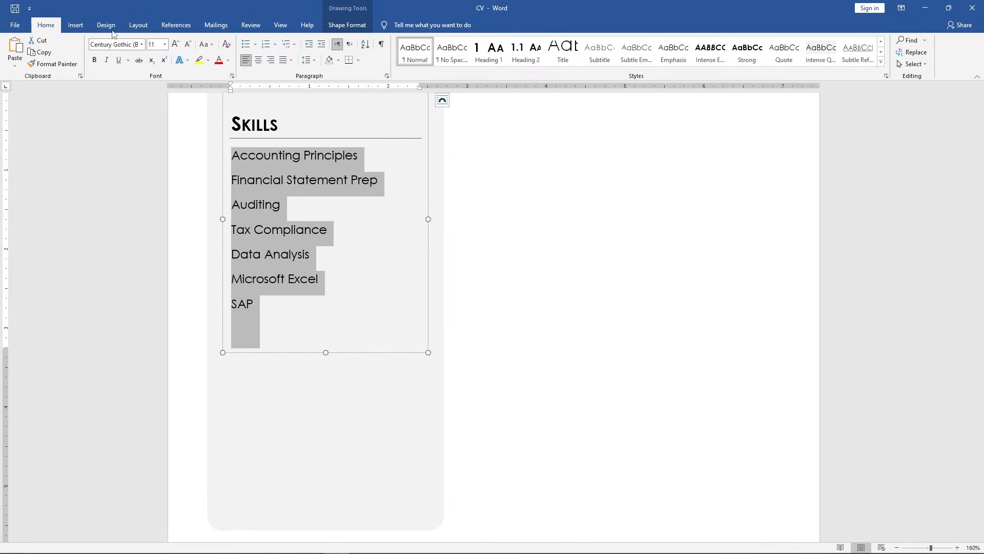
left_click(255, 45)
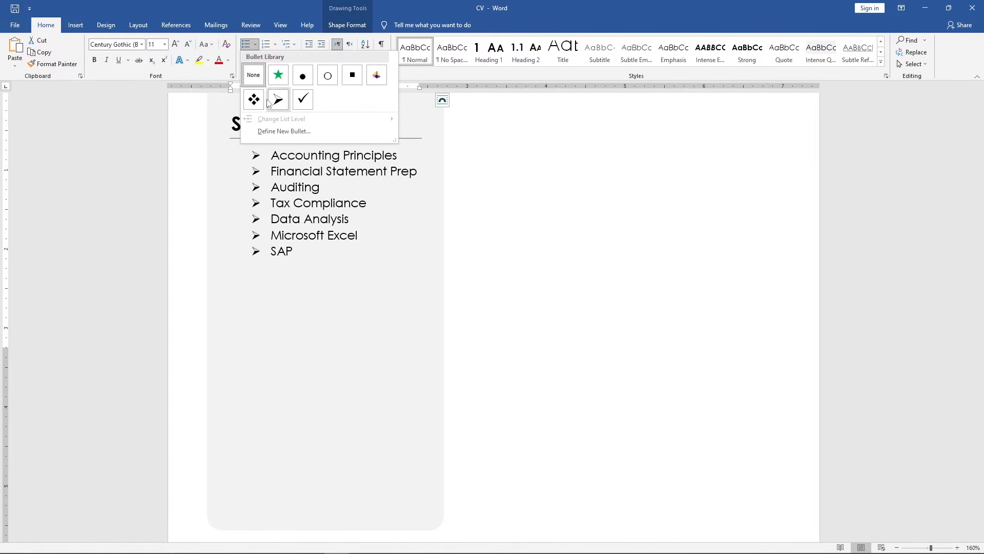
left_click(254, 100)
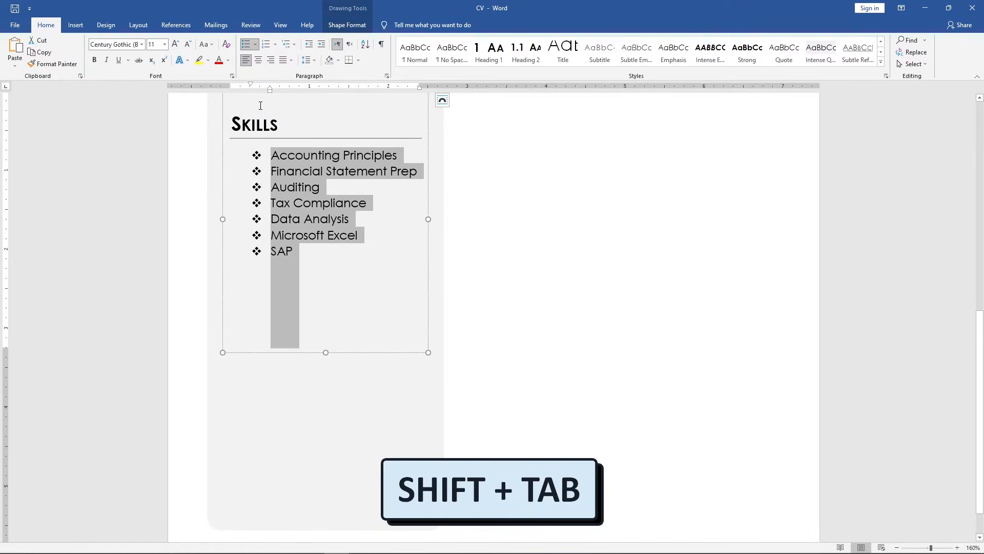
Outdent the skills list and set its line spacing to 1.5
key("shift+Tab")
left_click(306, 60)
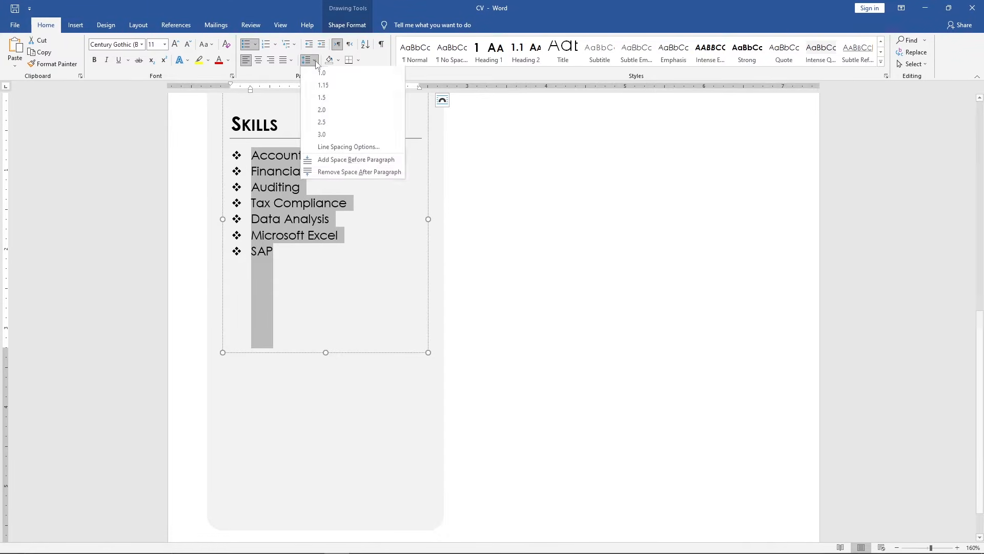
left_click(349, 95)
Shrink the Skills box to fit its list
scroll(348, 94, "up", 1)
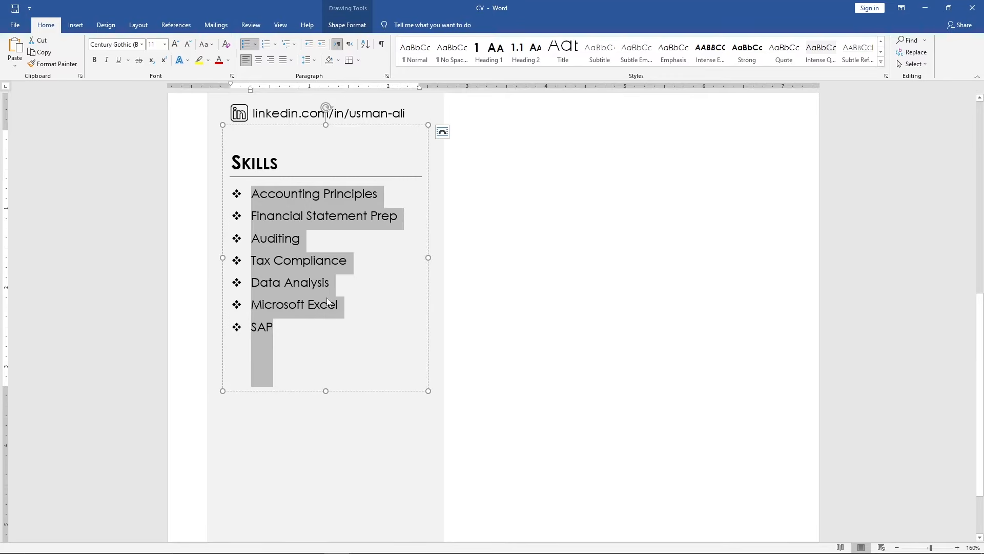
left_click_drag(325, 391, 324, 338)
Duplicate the Skills box below the original and extend the copy's height
left_click_drag(313, 125, 302, 323)
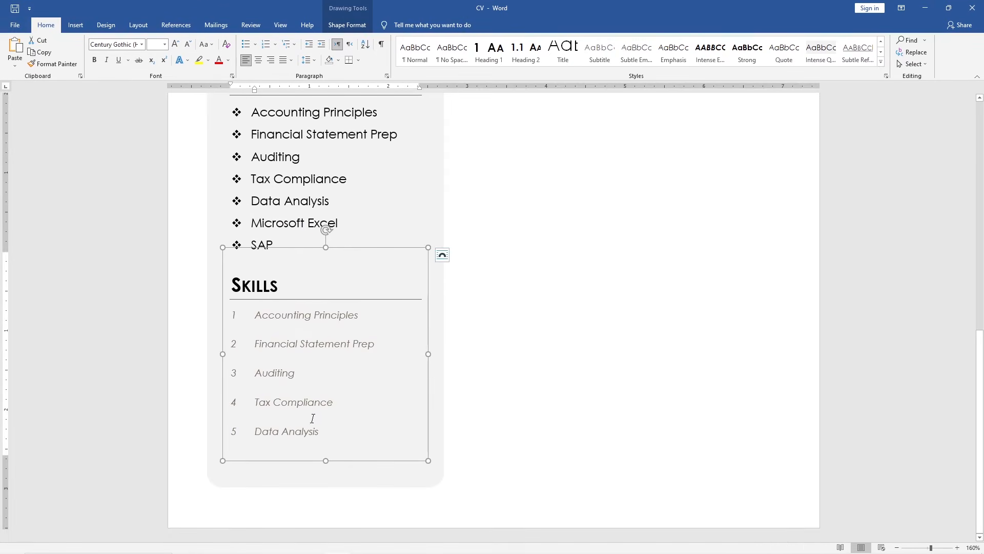
left_click_drag(326, 460, 325, 510)
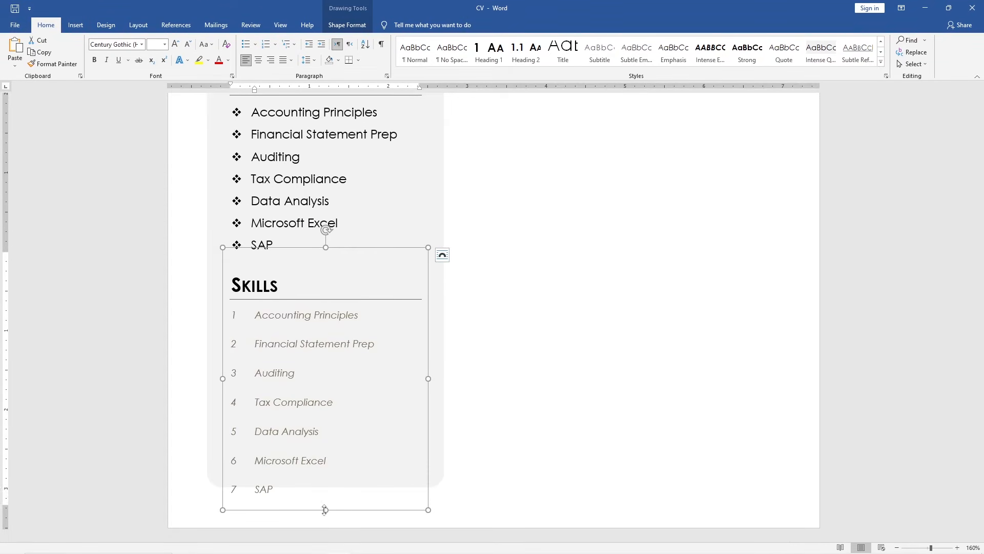
Copy the original skills list formatting onto the duplicate's list with Format Painter
left_click(286, 236)
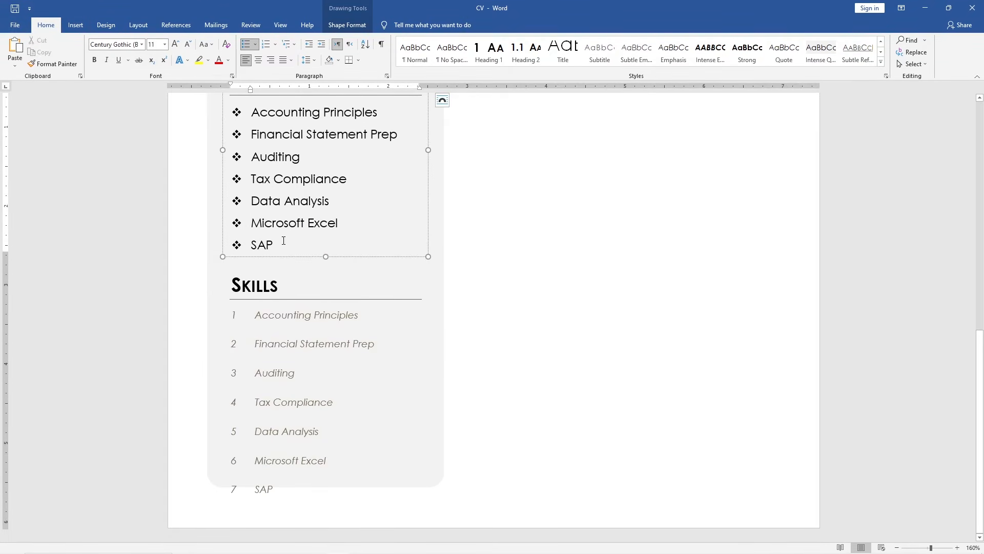
left_click_drag(283, 240, 250, 110)
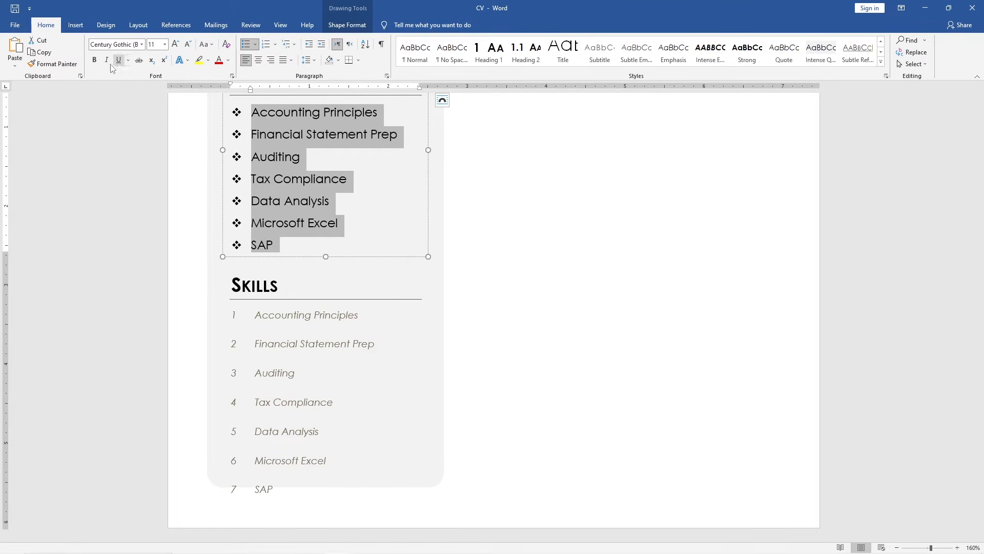
left_click(80, 64)
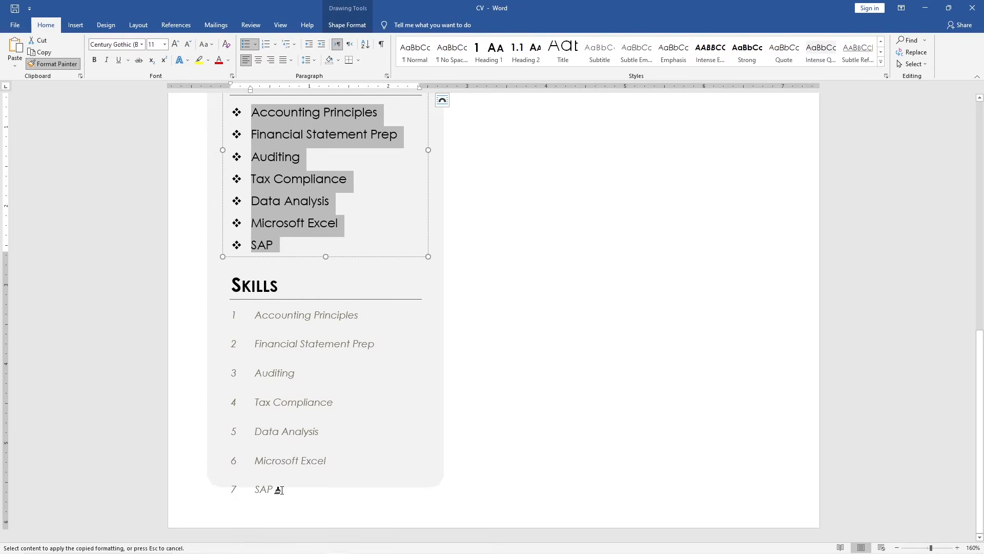
mouse_move(279, 490)
left_mouse_down()
mouse_move(255, 440)
mouse_move(259, 318)
left_mouse_up()
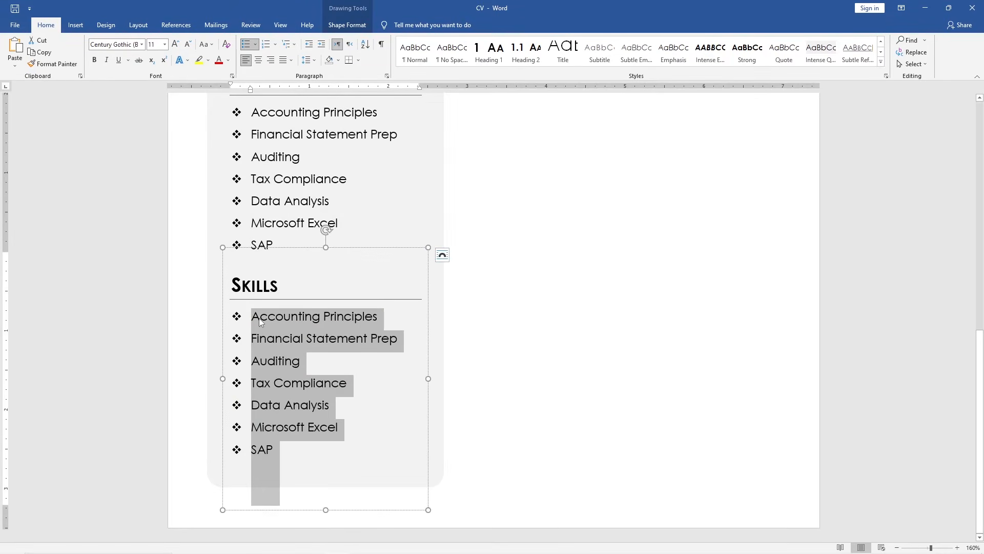
Clear the duplicate's list and retitle its heading as Languages
key("BackSpace")
left_click_drag(278, 286, 241, 287)
key("BackSpace")
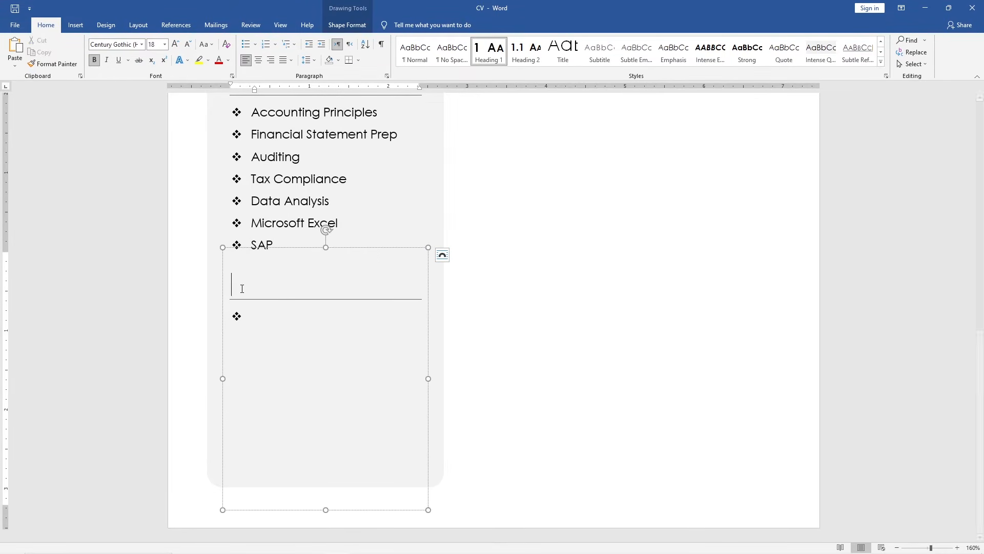
type("Languages")
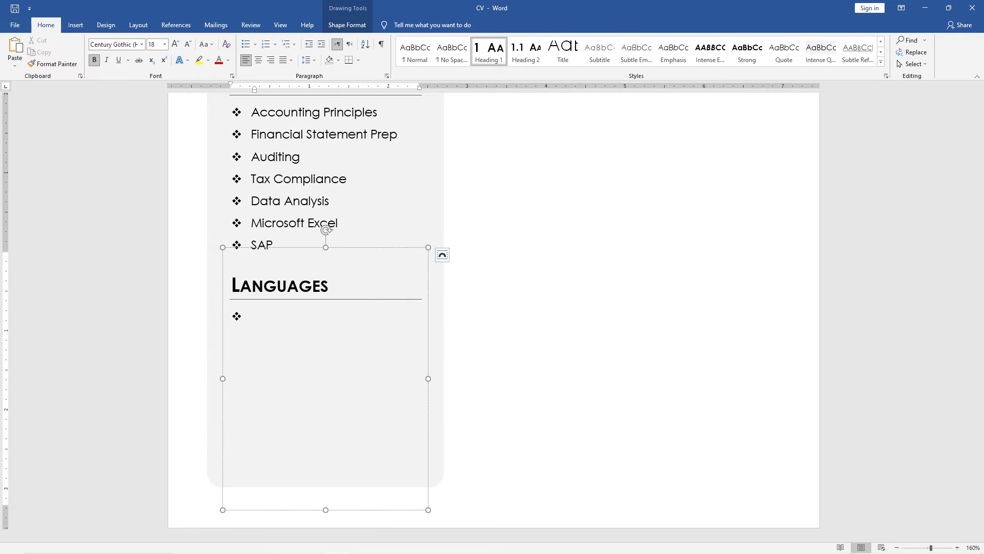
type("English:")
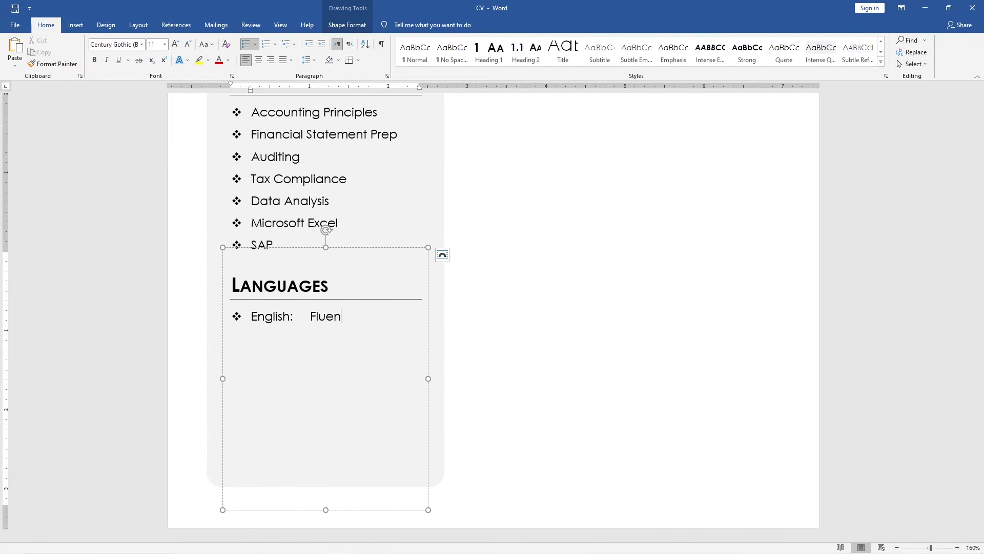
type("Fluent")
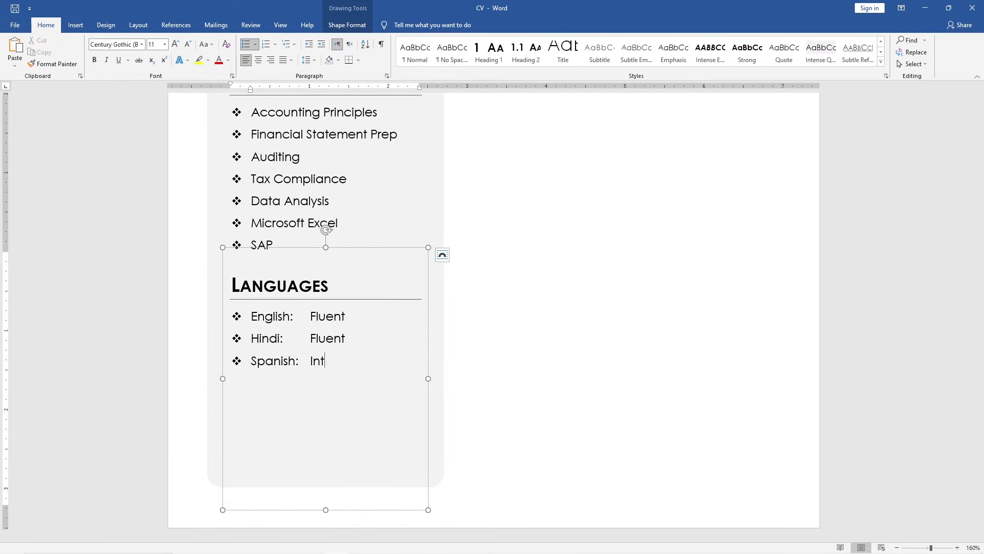
type("ermediate")
List English: Fluent, Hindi: Fluent and Spanish: Intermediate under Languages, then shrink the box to fit
left_click_drag(326, 507, 322, 372)
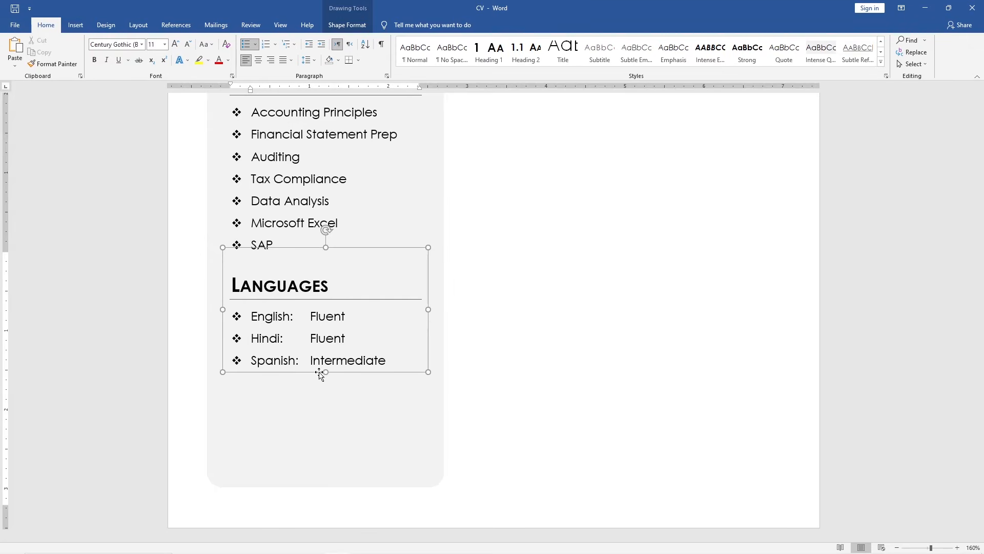
Open the Selection Pane and rename the rounded rectangle shape as Sidebar
left_click(973, 548)
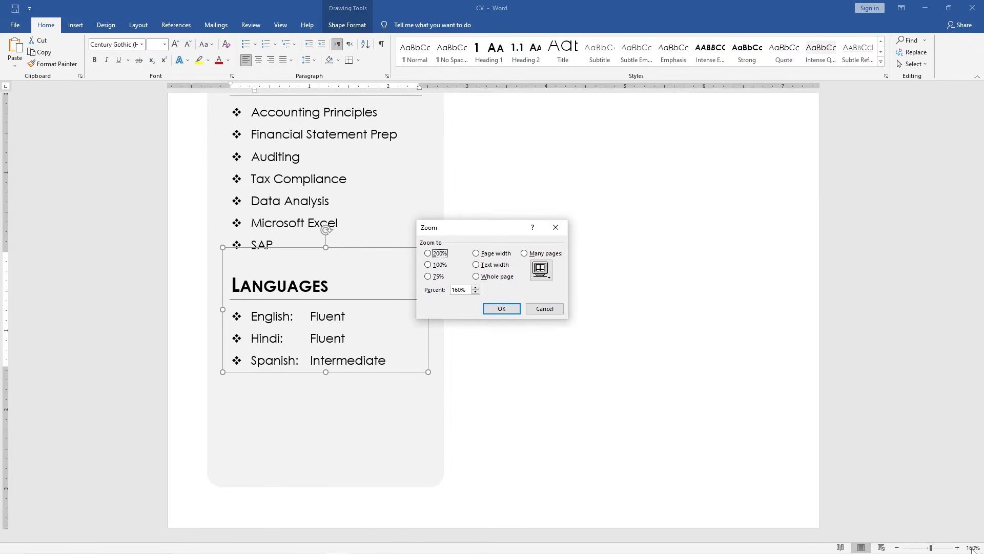
left_click(481, 276)
left_click(492, 308)
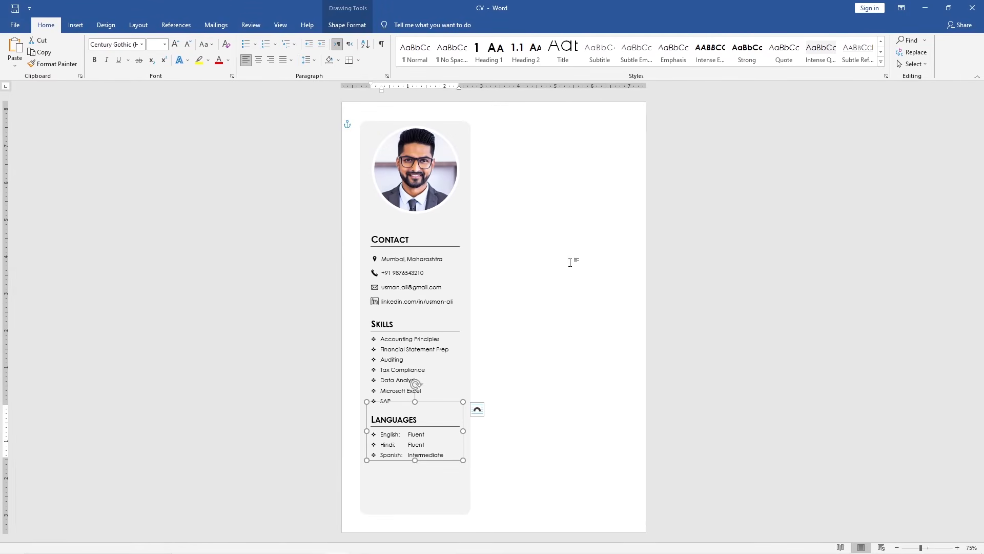
left_click(929, 63)
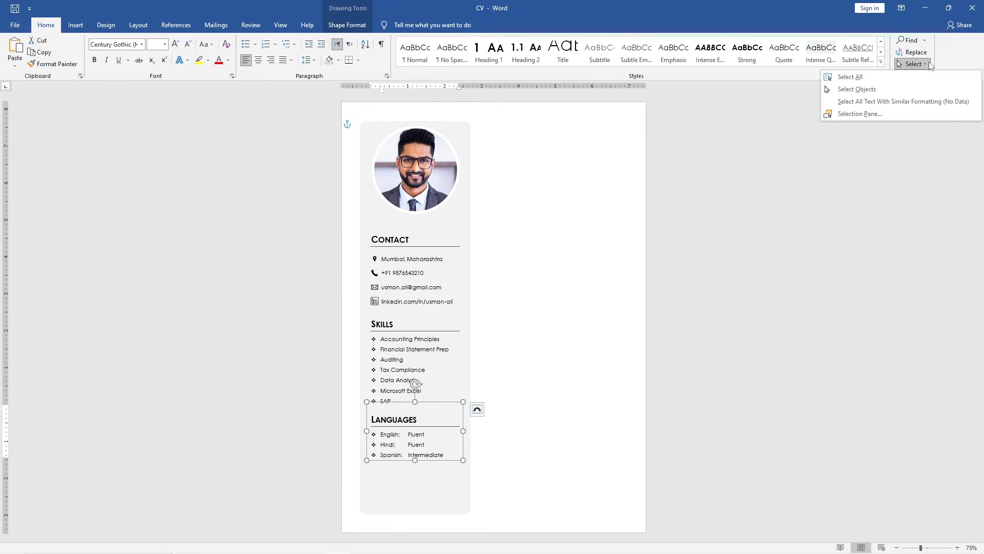
left_click(900, 115)
left_click(869, 148)
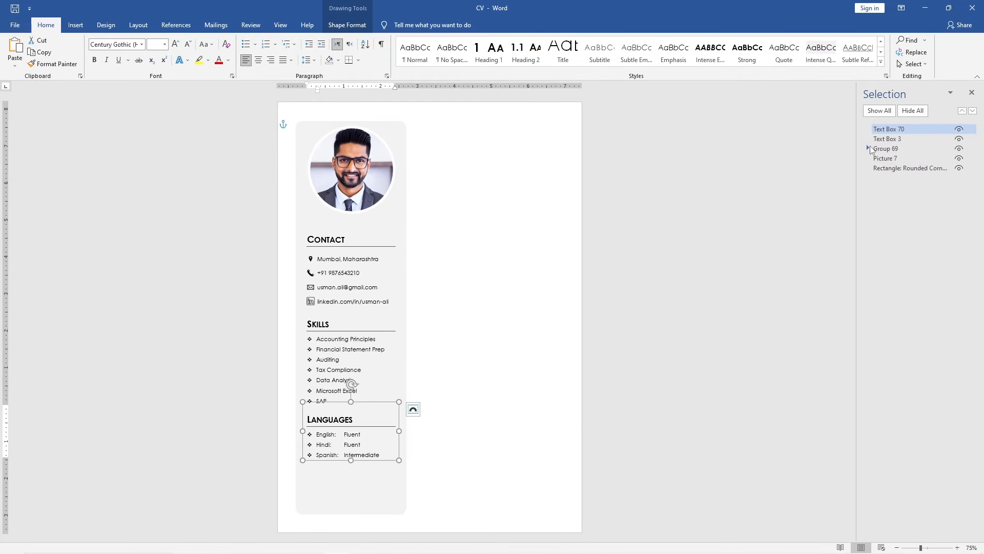
double_click(918, 169)
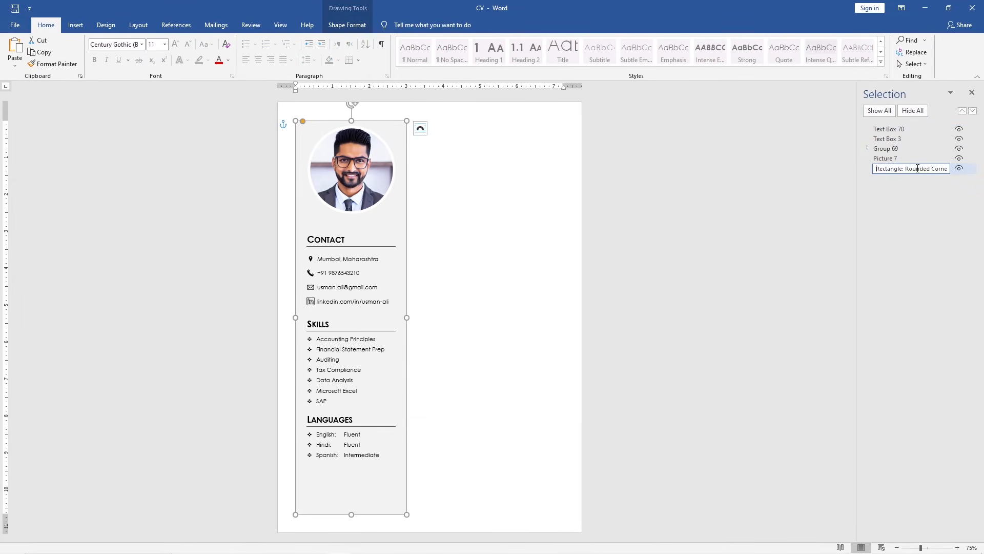
type("Sidebar")
Rename the picture as Photo and the contact group as Contact in the Selection Pane
double_click(901, 160)
type("P")
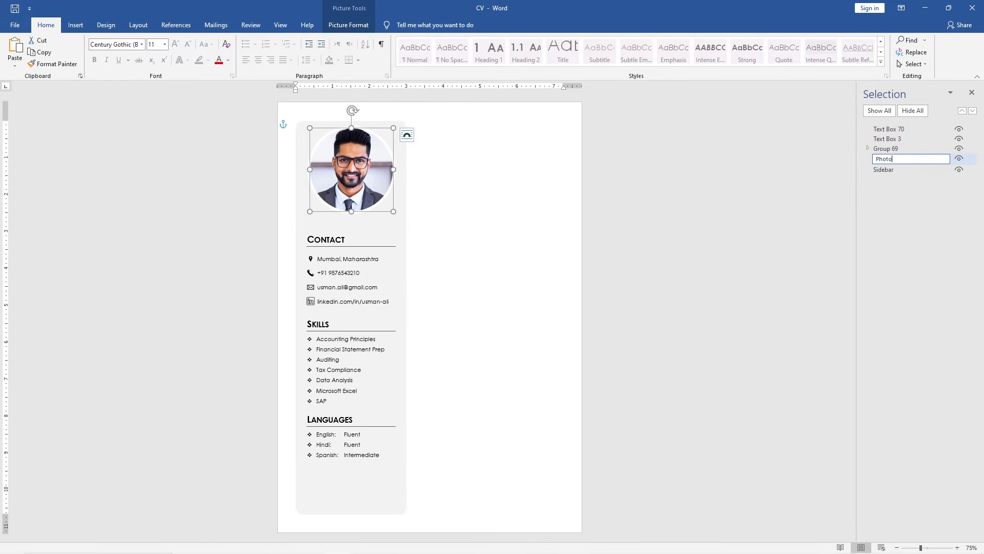
type("hoto")
double_click(900, 150)
type("Contact")
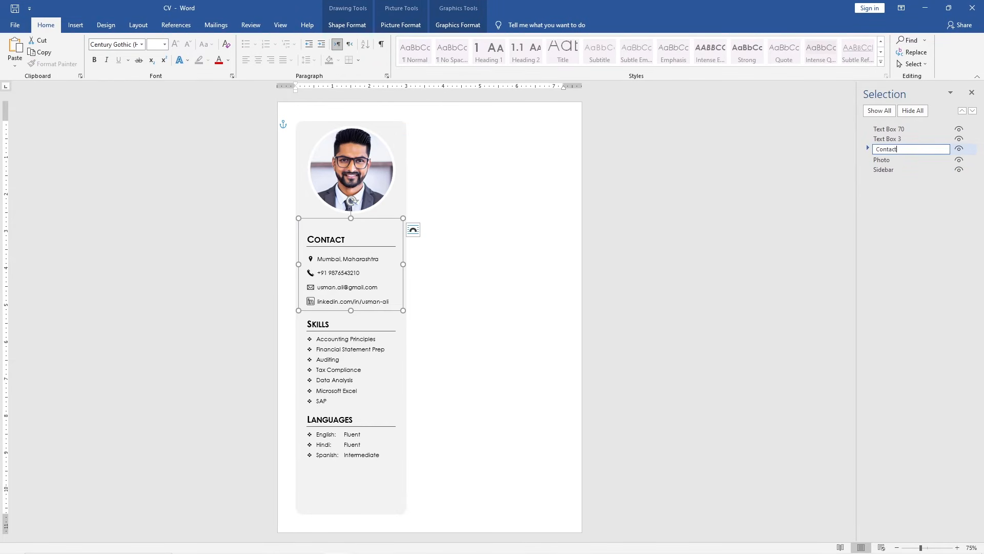
Rename the two remaining text boxes as Skills and Languages
double_click(901, 139)
type("Skills")
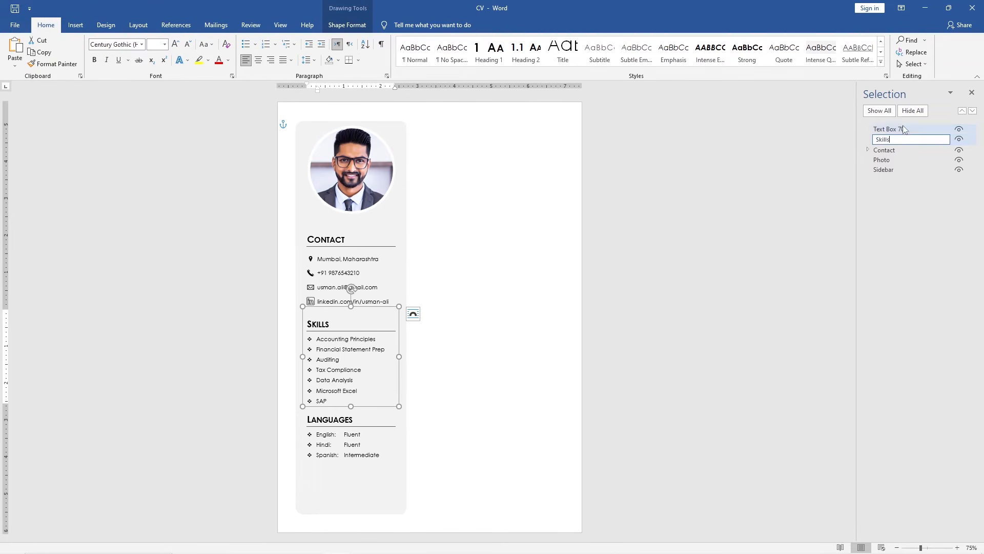
double_click(903, 129)
type("Languages")
key("Return")
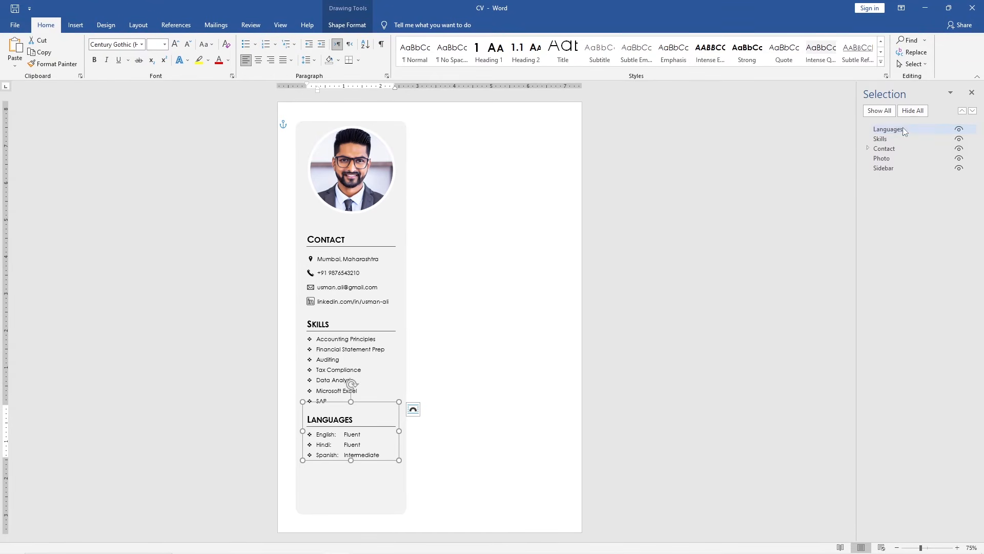
Hide the Sidebar shape and turn on the page gridlines
left_click(959, 169)
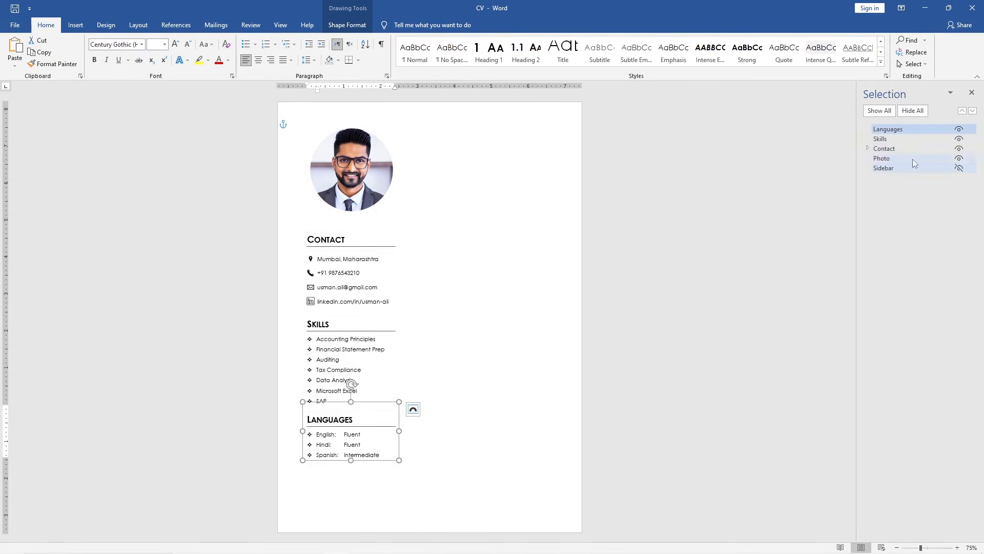
left_click(281, 26)
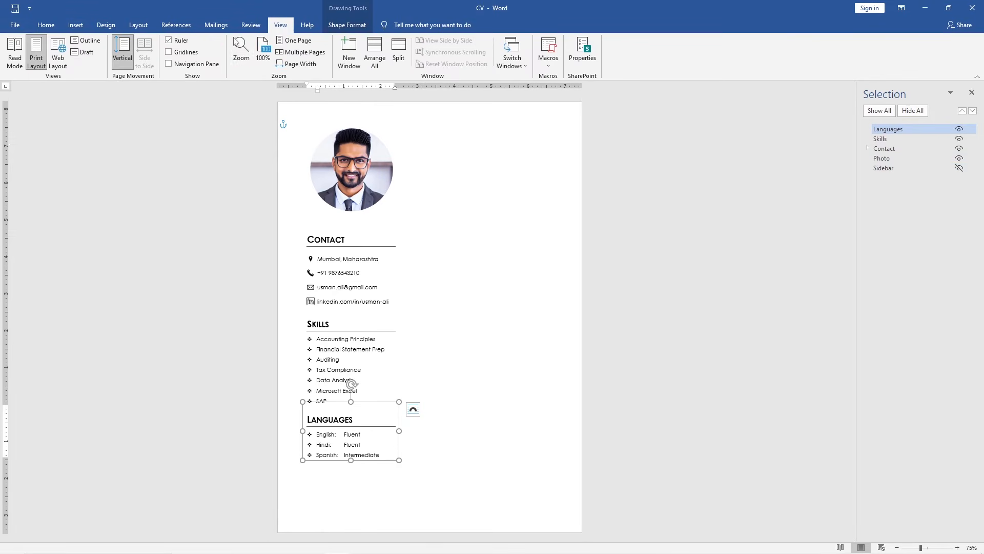
left_click(169, 52)
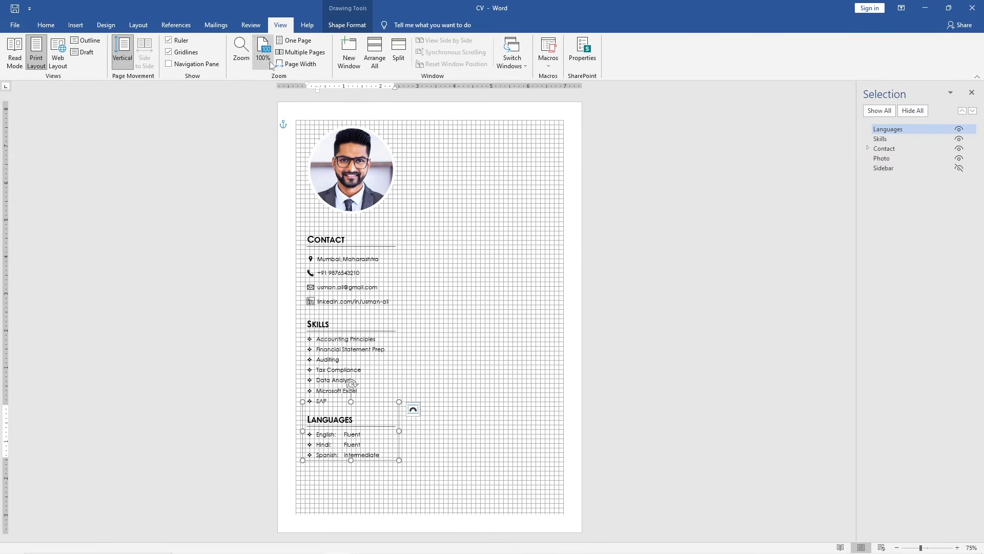
Nudge the profile photo slightly down within the sidebar
left_click(298, 64)
scroll(523, 241, "up", 8)
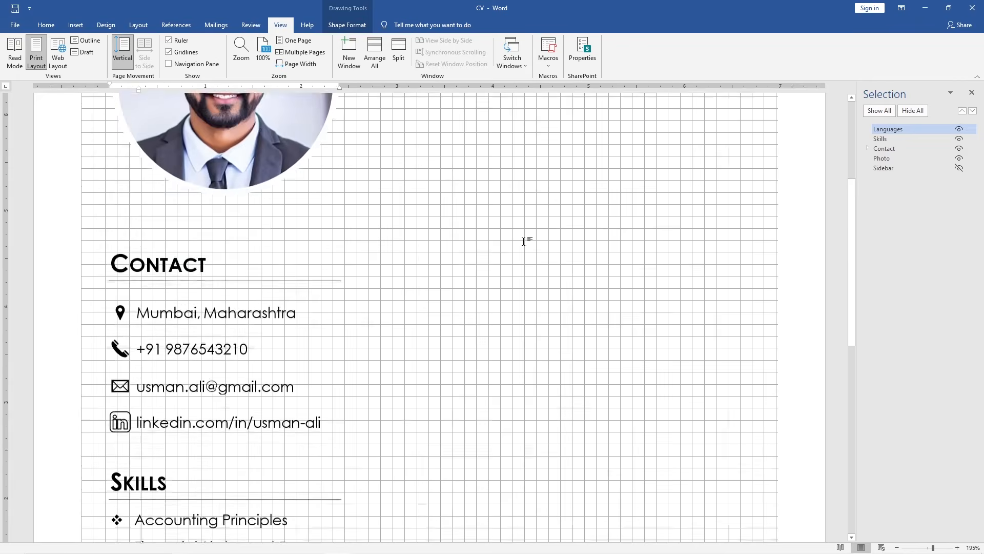
left_click(271, 247)
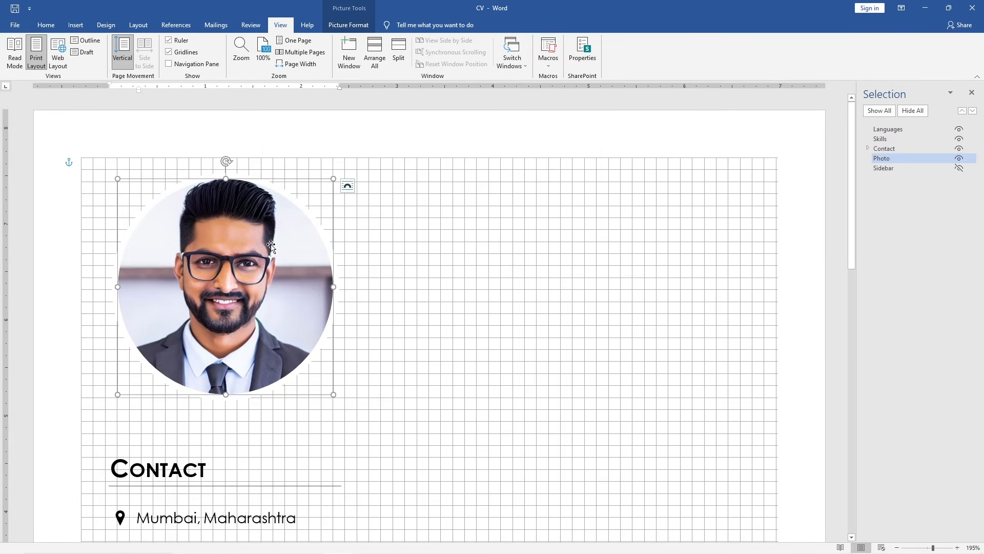
left_click_drag(277, 181, 274, 193)
Move the Languages box down toward the bottom of the sidebar
scroll(272, 200, "down", 10)
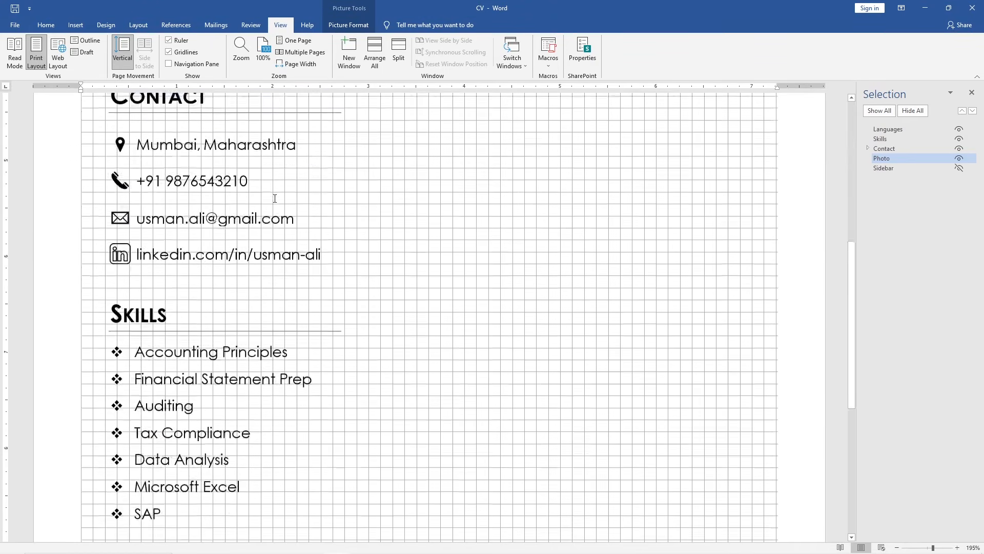
left_click(272, 200)
left_click_drag(274, 186, 275, 281)
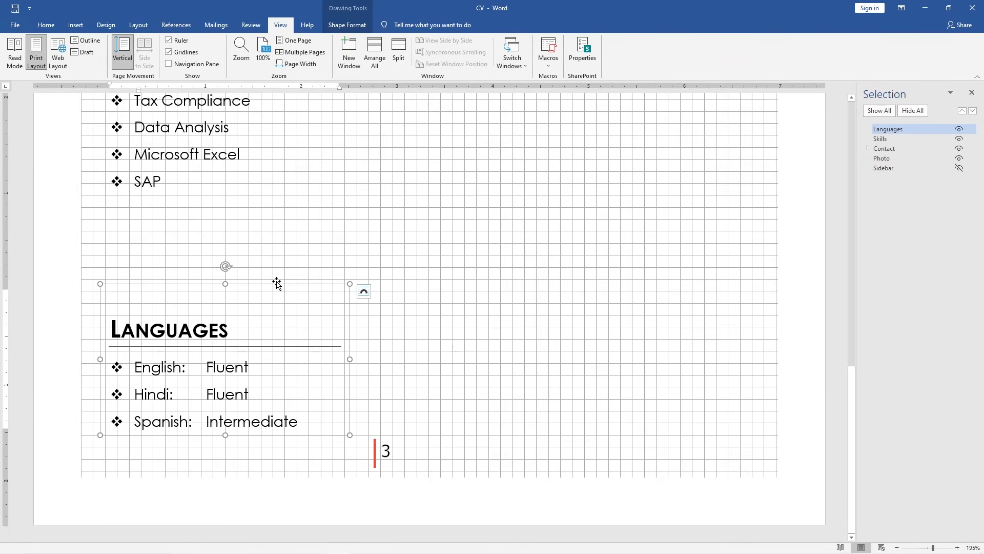
Show the hidden Sidebar shape again
left_click(295, 40)
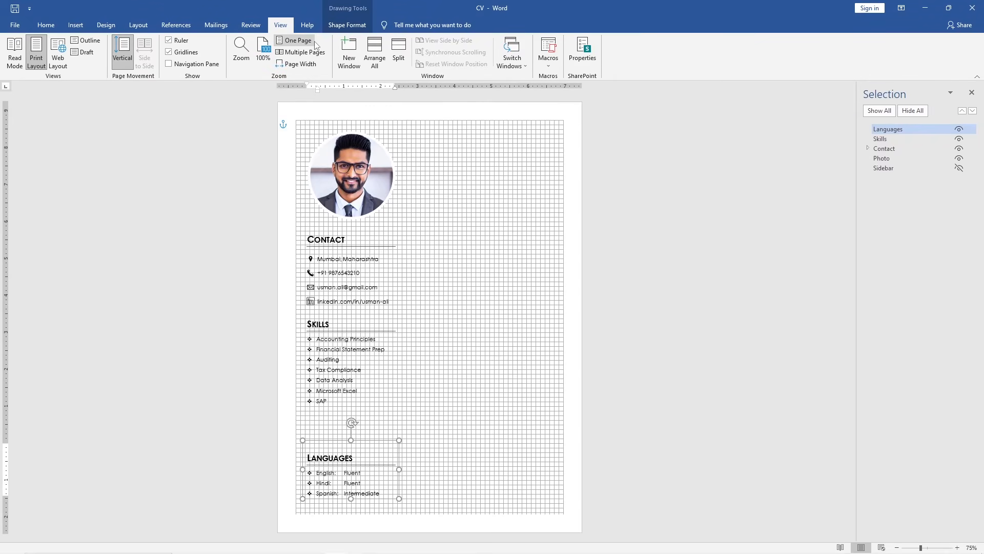
left_click(959, 168)
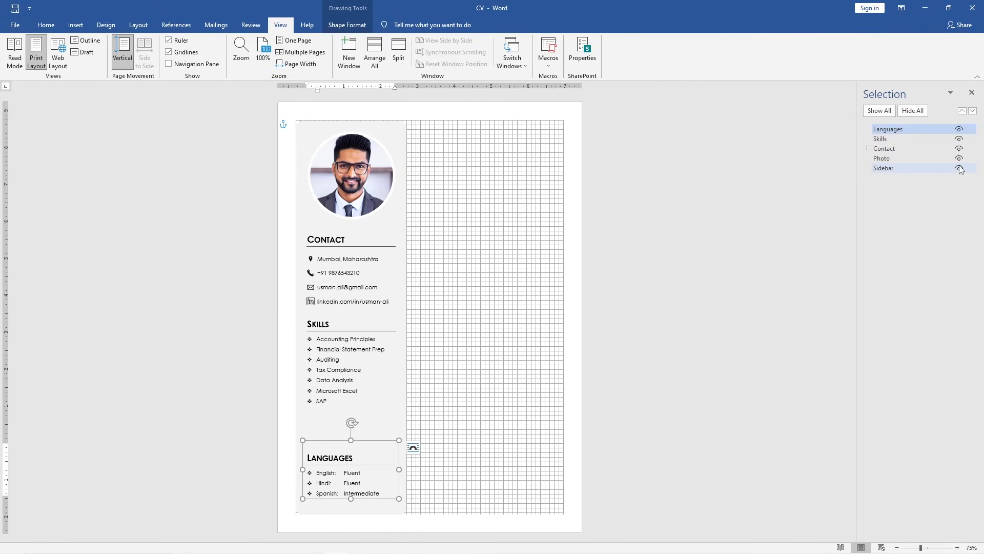
Select the Photo, Contact, Skills and Languages objects together and distribute them vertically
left_click(916, 158)
left_click(910, 150, "ctrl")
left_click(906, 139, "ctrl")
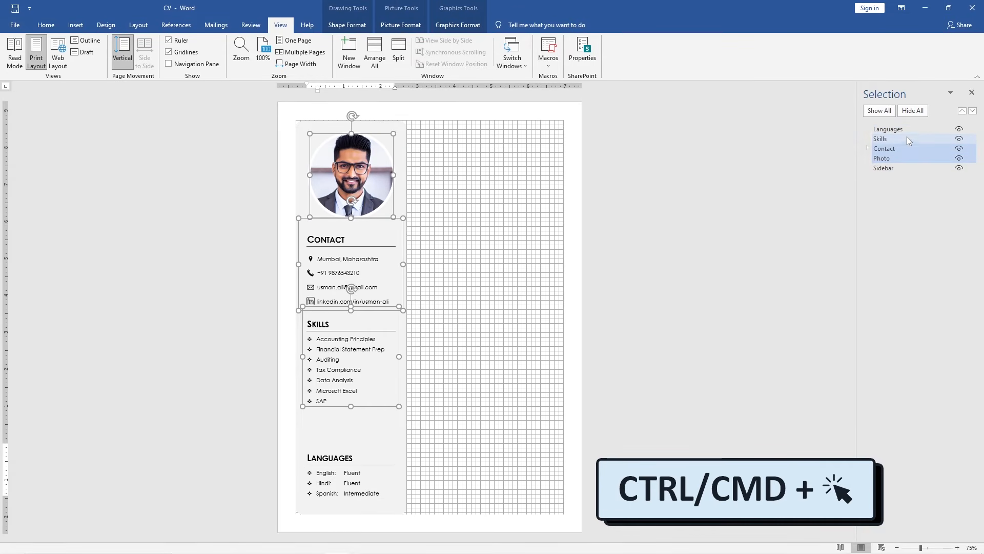
left_click(911, 128, "ctrl")
left_click(362, 27)
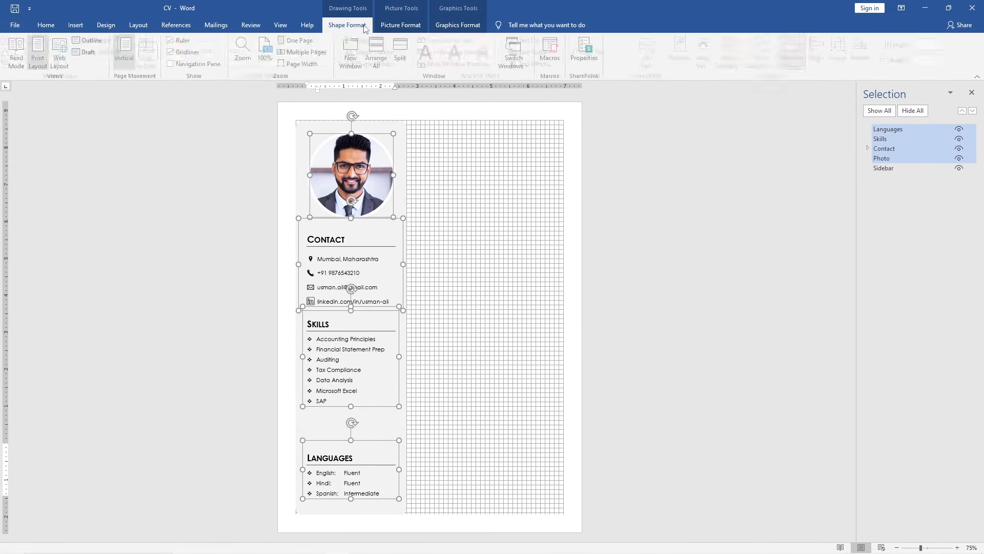
left_click(823, 65)
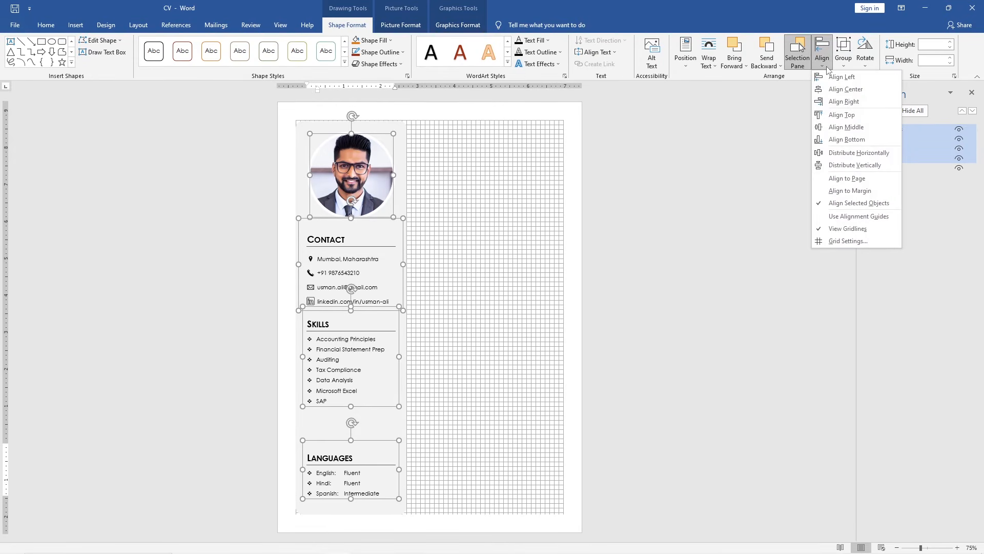
left_click(883, 164)
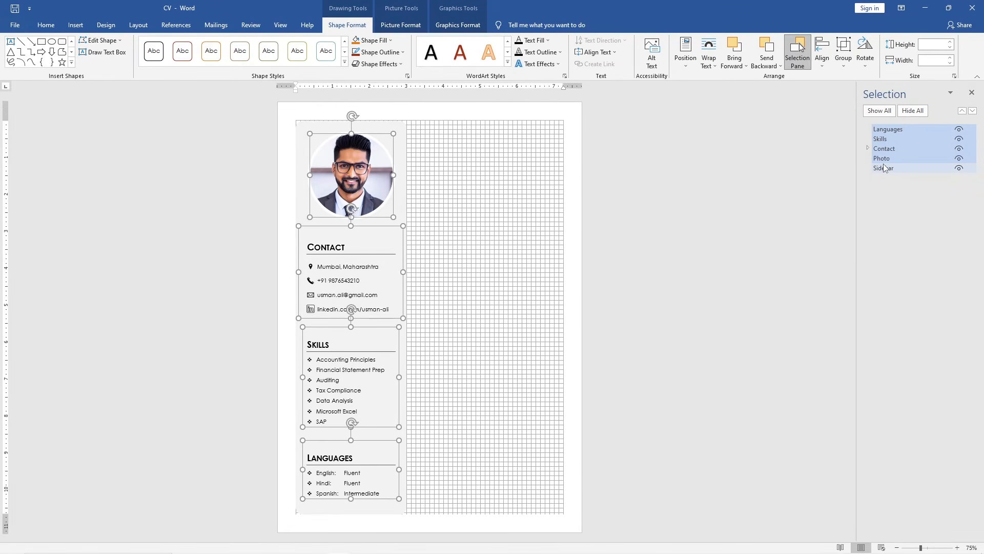
Close the Selection Pane and draw a text box about 3.88" wide and 1.5" tall right of the photo
left_click(972, 93)
left_click(687, 265)
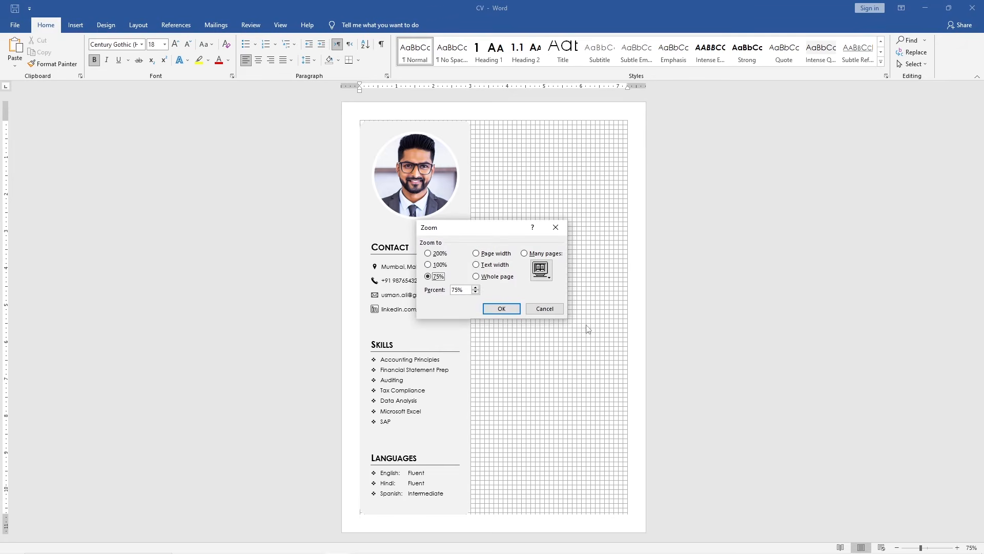
left_click(428, 253)
left_click(492, 308)
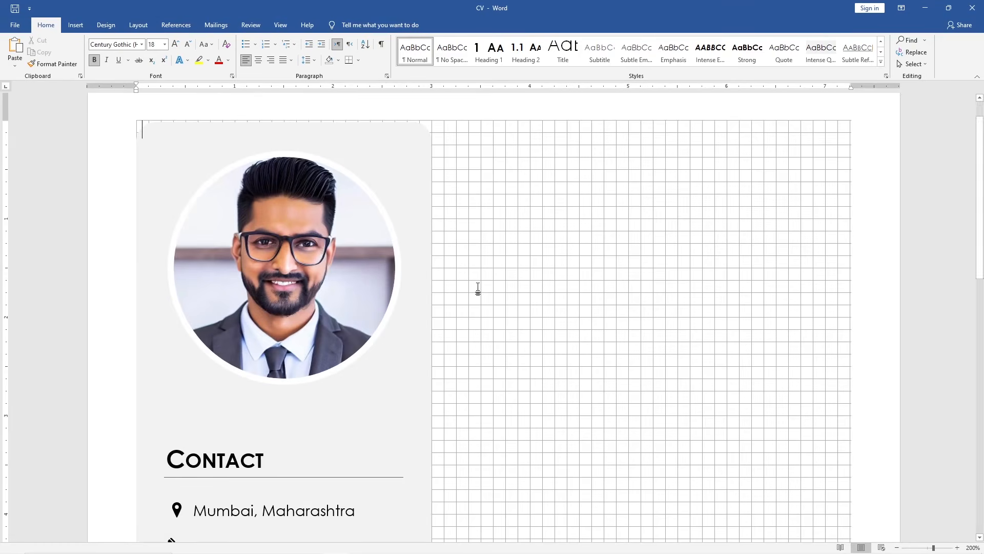
left_click(75, 24)
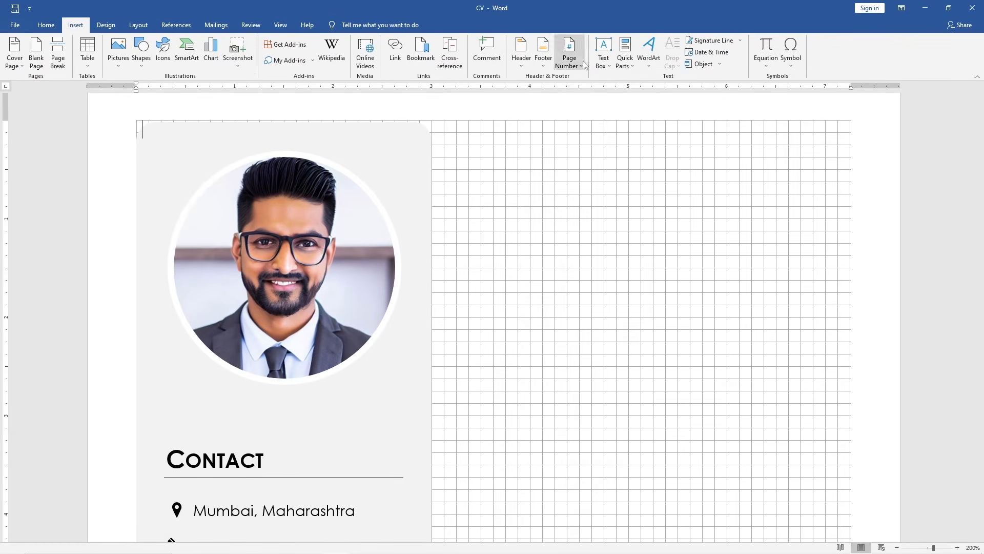
left_click(610, 67)
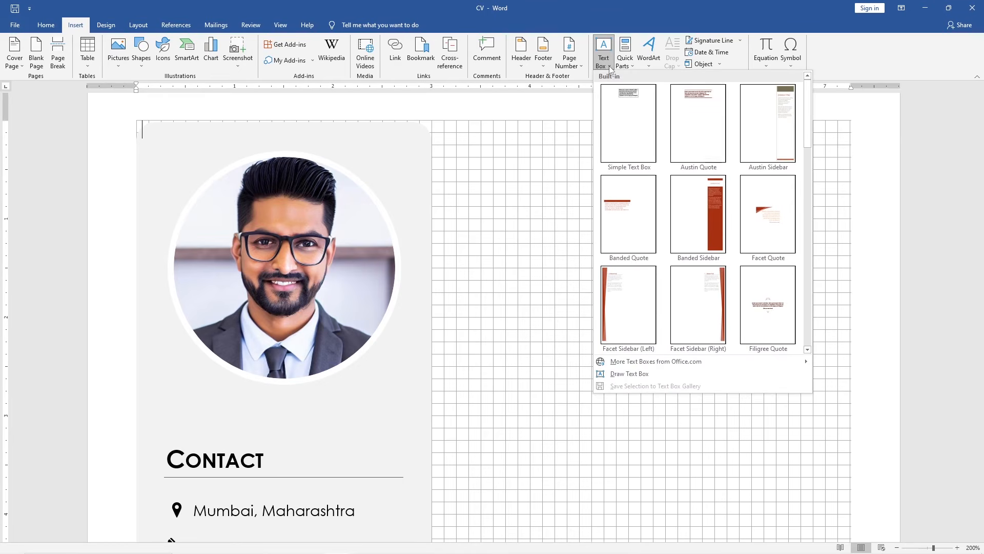
left_click(661, 375)
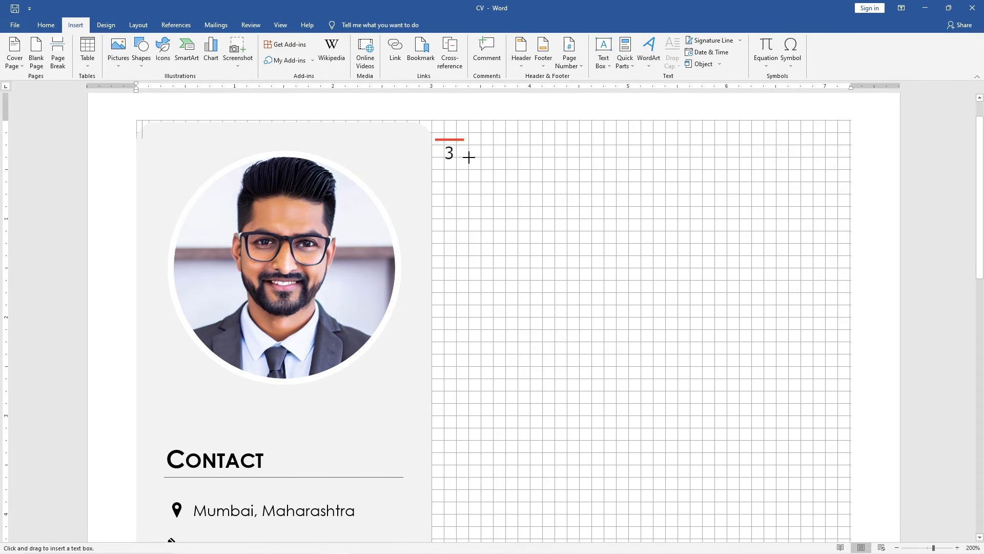
mouse_move(468, 157)
left_mouse_down()
mouse_move(525, 200)
mouse_move(743, 281)
mouse_move(851, 304)
left_mouse_up()
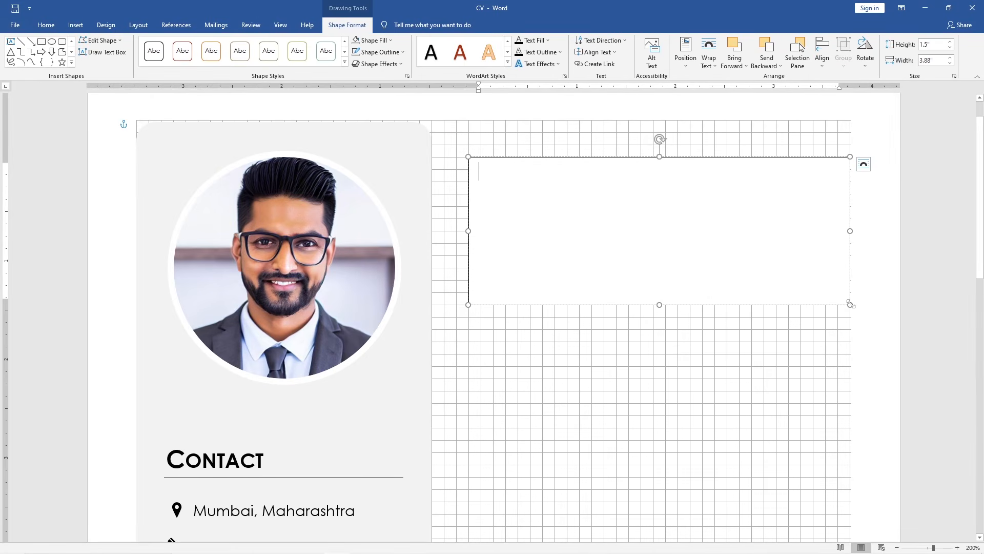
Enter the candidate's full name and, on the next line, the job title Accountant
key("Return")
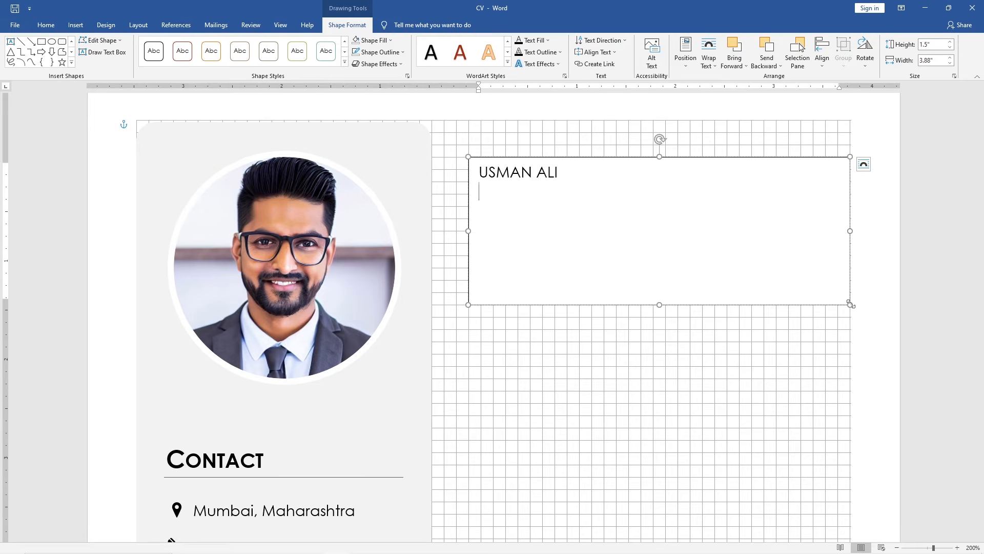
type("Accountant")
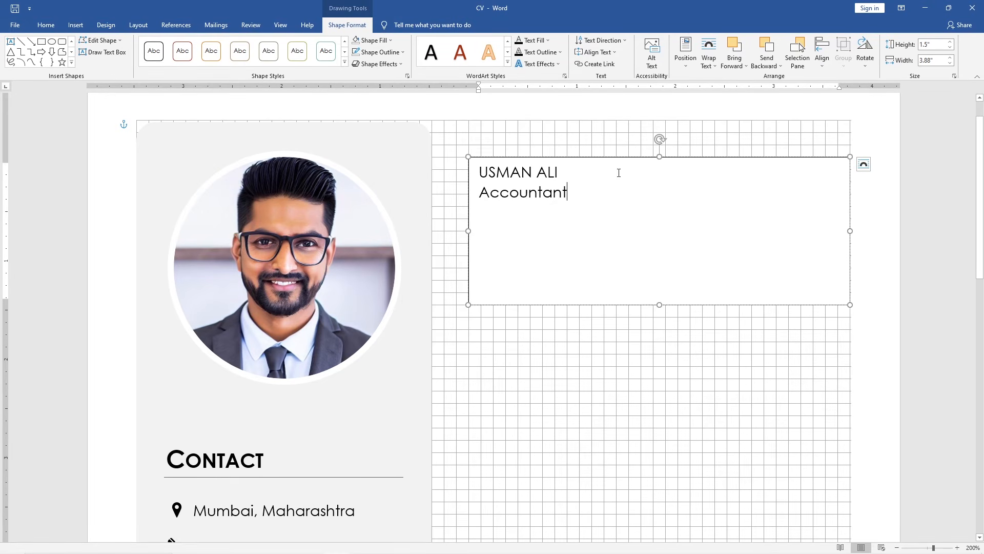
Apply the Title style to the name line and the Subtitle style to the Accountant line
left_click_drag(617, 171, 498, 167)
left_click(54, 26)
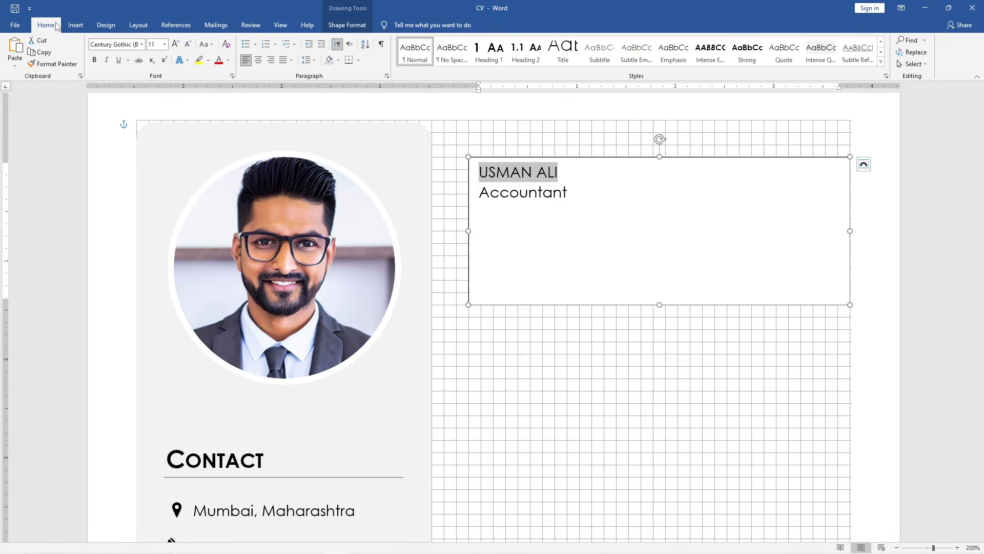
left_click(562, 49)
left_click_drag(576, 219, 478, 222)
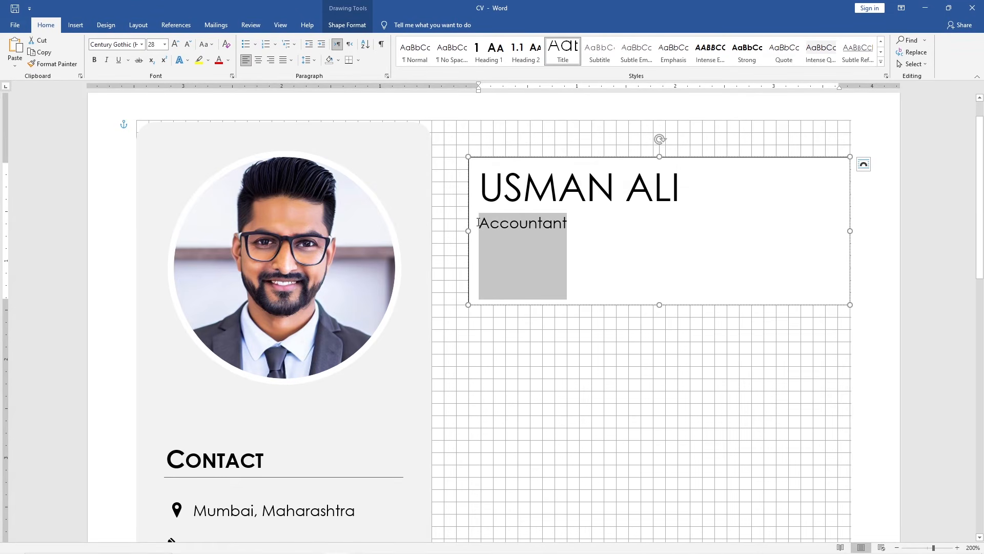
left_click(604, 50)
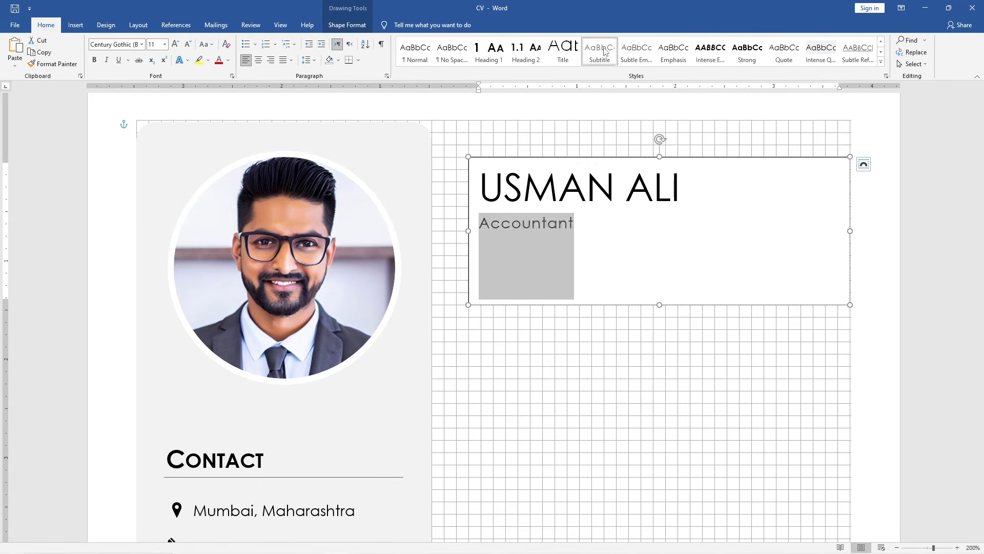
Increase the name's font size to 48 pt
left_click_drag(677, 184, 529, 178)
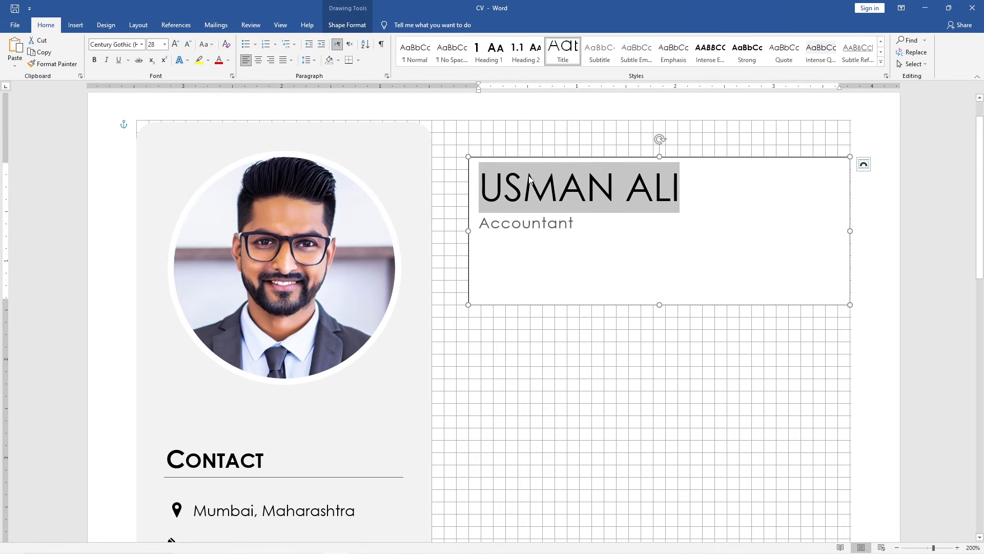
left_click(177, 45)
left_click(177, 45)
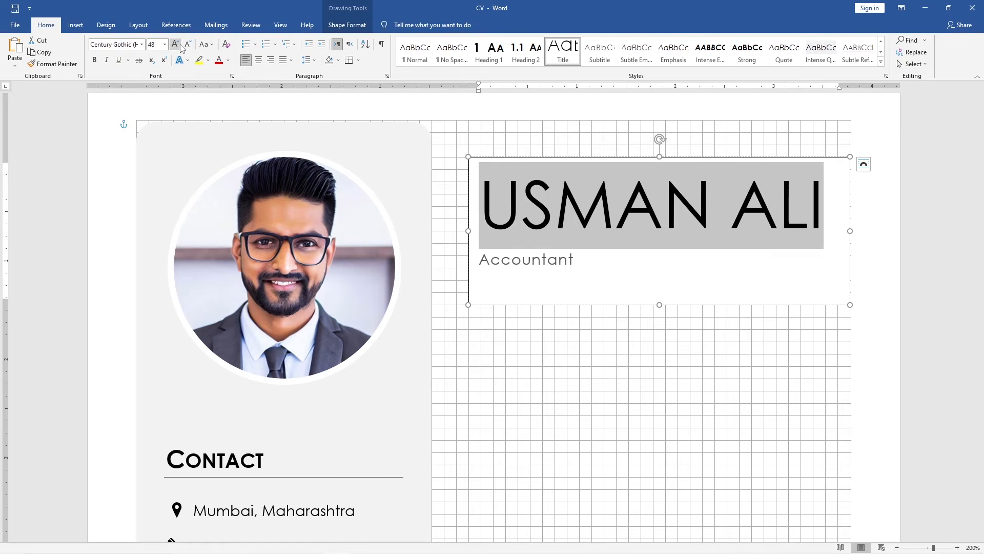
Reduce the name to 36 pt and enlarge the Accountant job title to 14 pt
left_click(188, 45)
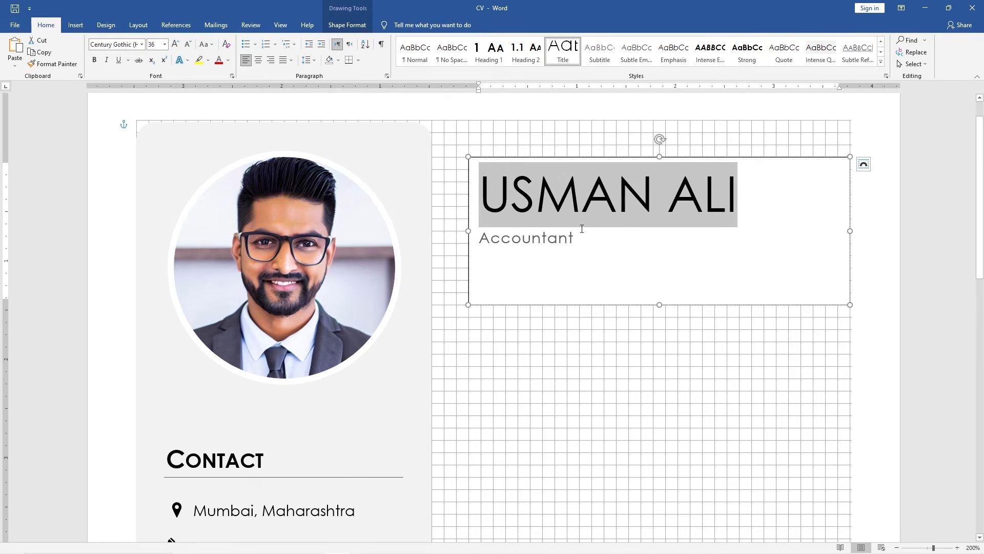
left_click(568, 240)
left_click_drag(568, 240, 478, 240)
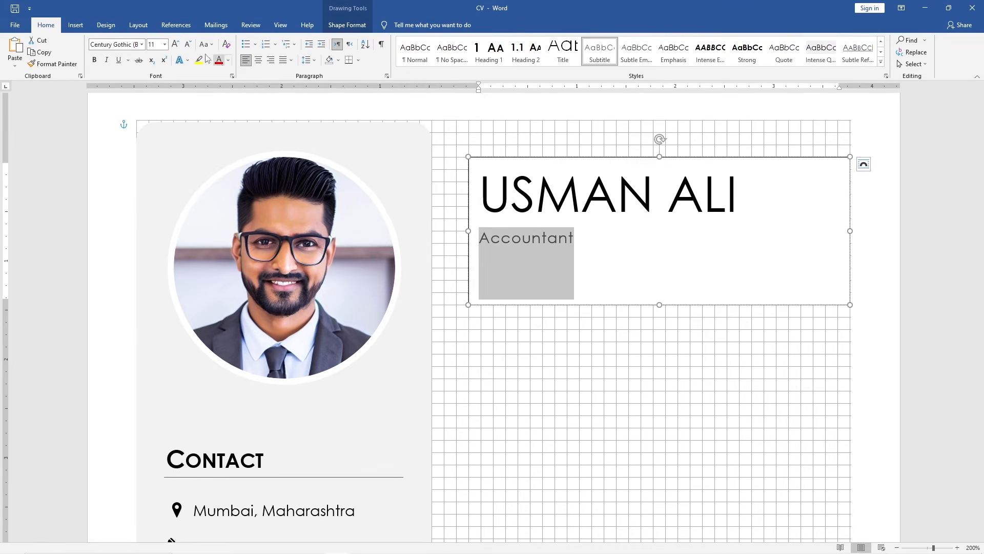
left_click(176, 46)
left_click(177, 45)
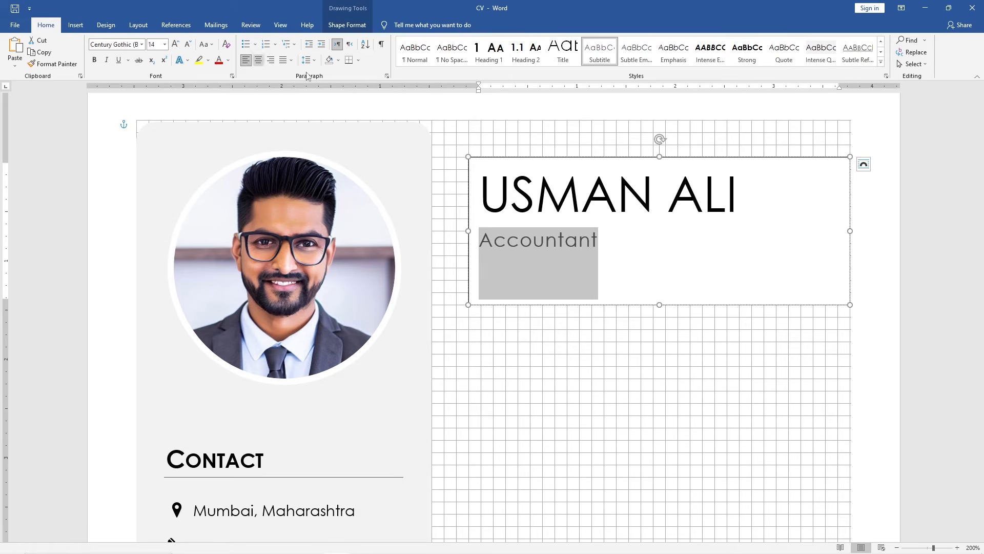
Shorten the header text box to about 1" tall and give it no fill
left_click_drag(659, 305, 654, 260)
left_click(347, 24)
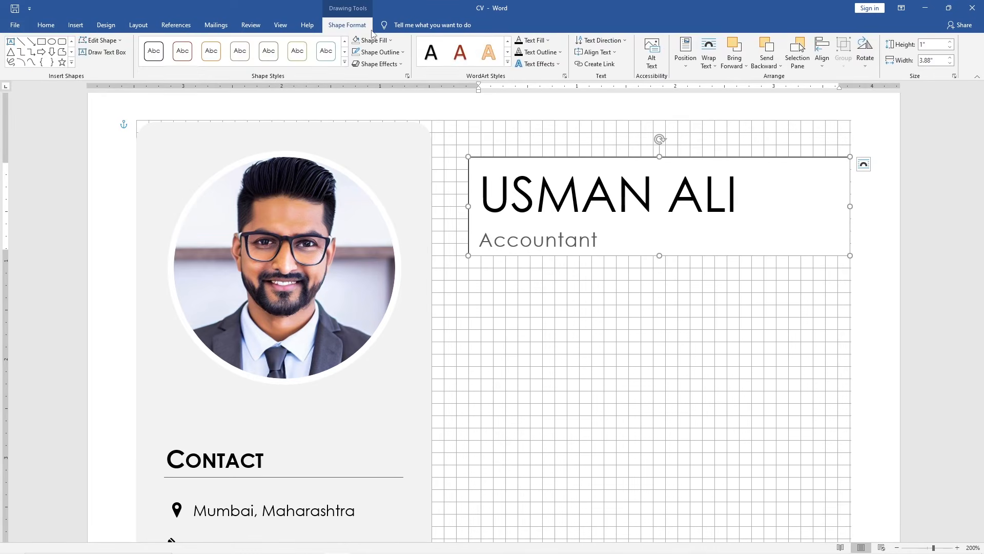
left_click(393, 43)
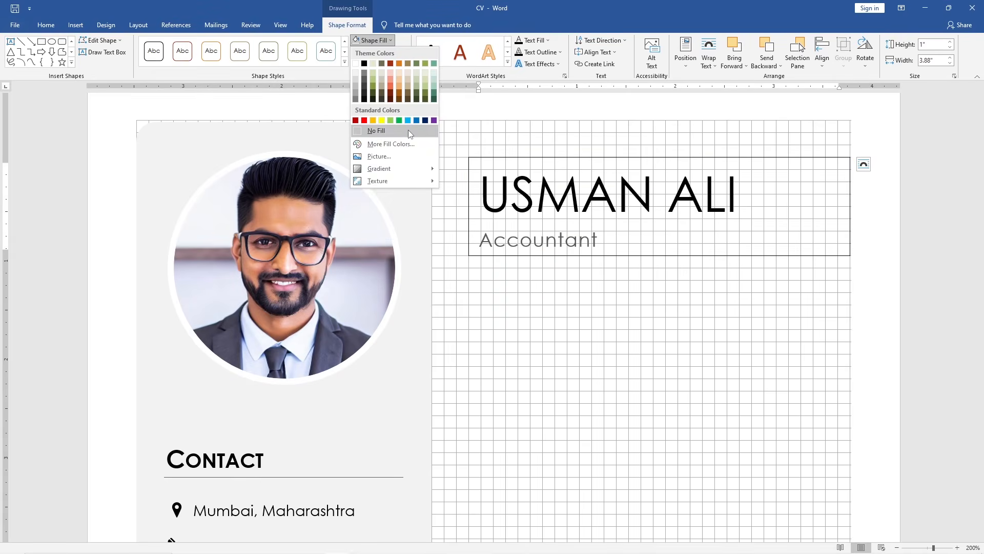
left_click(408, 130)
Remove the header text box's outline
left_click(404, 52)
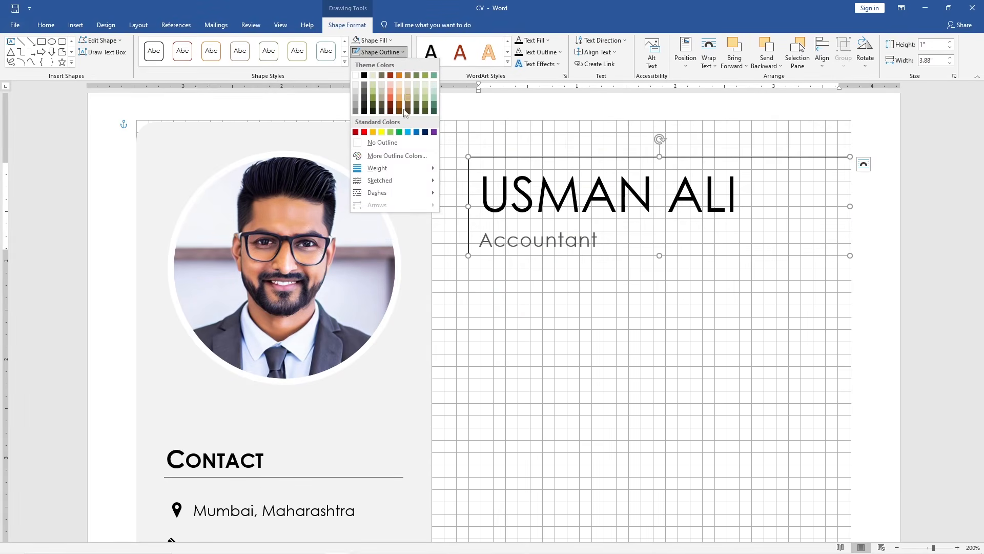
left_click(405, 147)
left_click(481, 269)
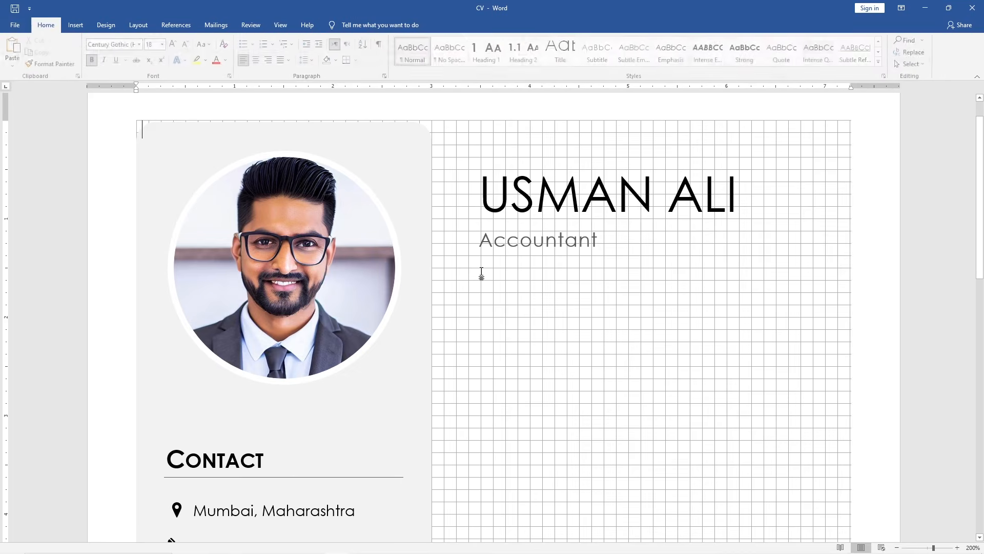
Duplicate the Skills text box and move the copy below the header on the right side
scroll(481, 270, "down", 3)
left_click(973, 548)
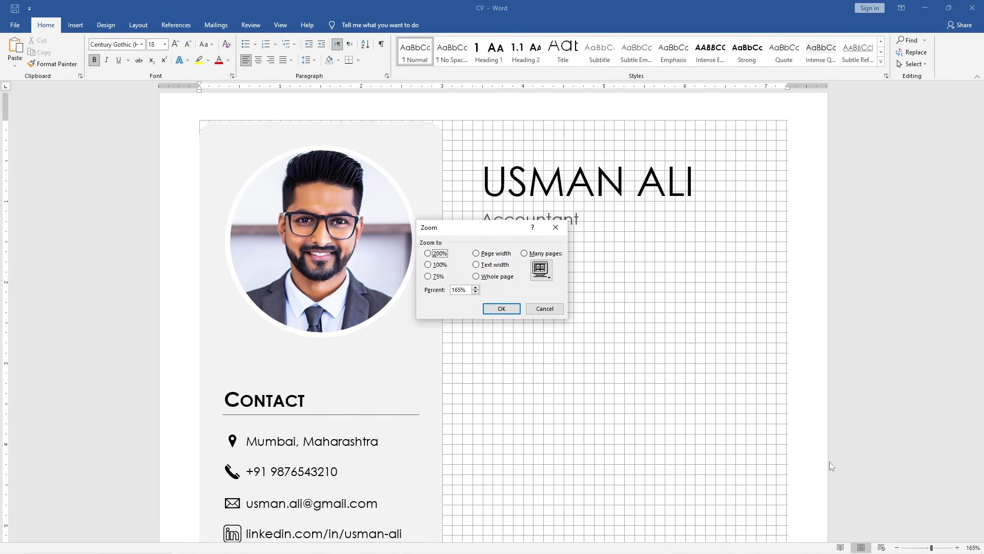
left_click(493, 278)
left_click(501, 308)
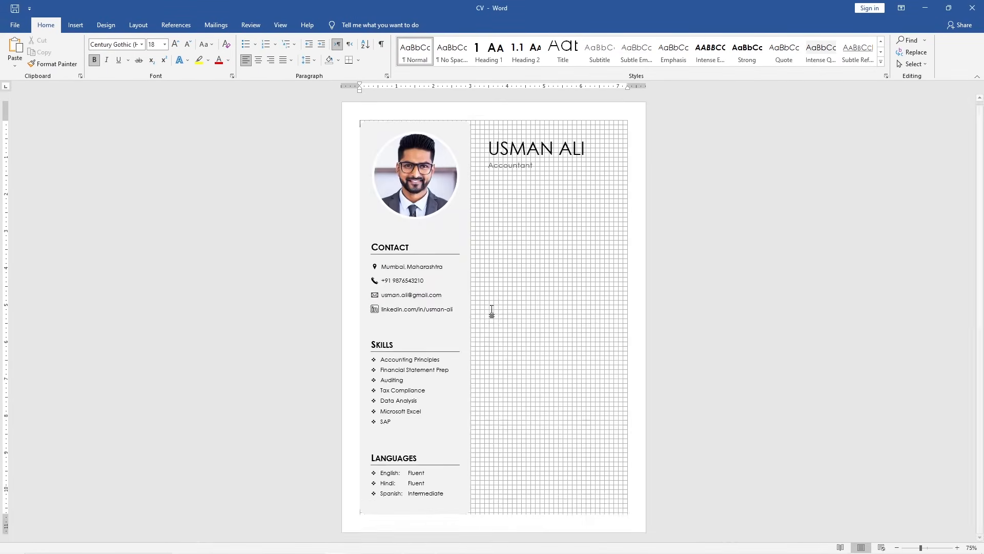
key("ctrl+c")
left_click(403, 345)
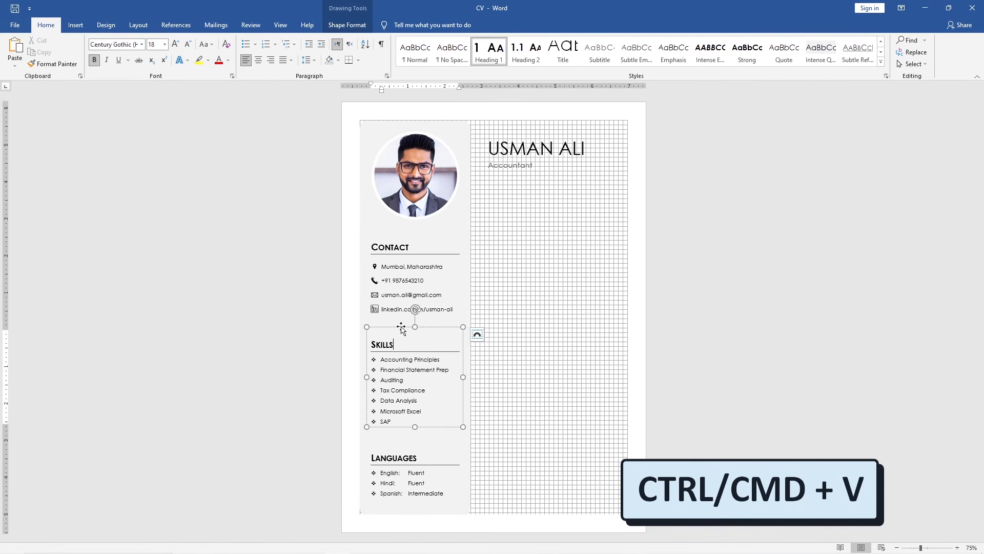
left_click(401, 331)
key("ctrl+v")
left_click_drag(406, 337, 521, 190)
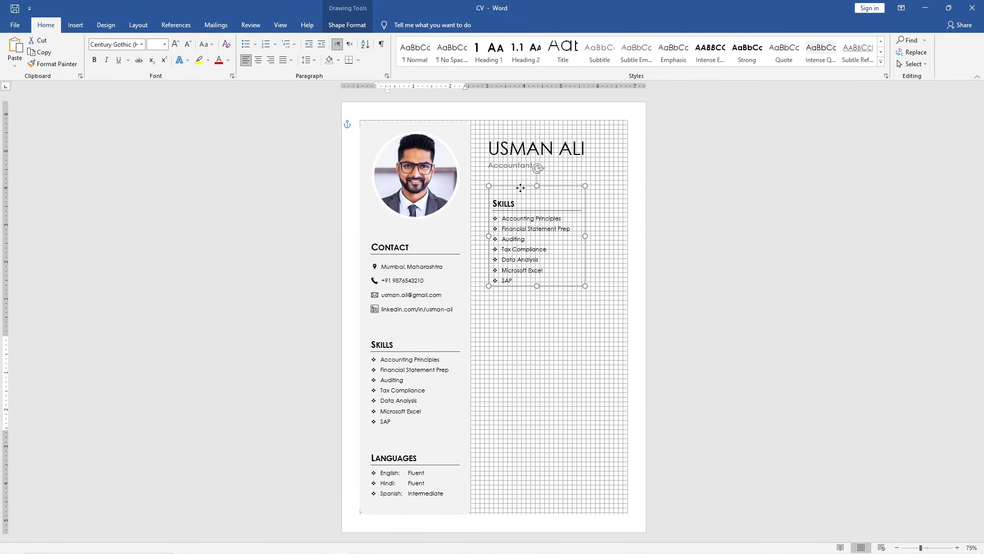
Widen the copied text box to match the header's width
left_click(971, 547)
left_click(435, 253)
left_click(490, 309)
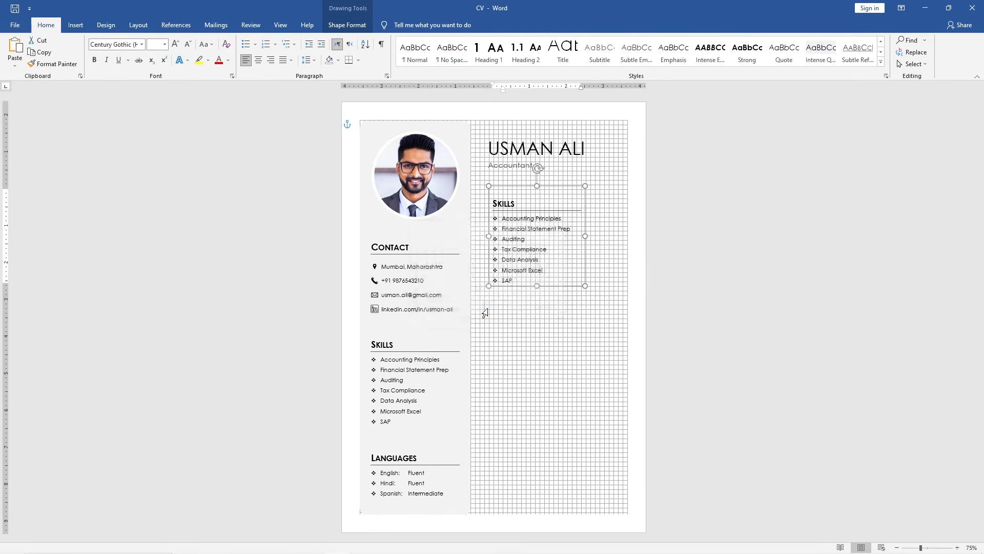
left_click_drag(544, 222, 532, 218)
left_click_drag(724, 351, 850, 351)
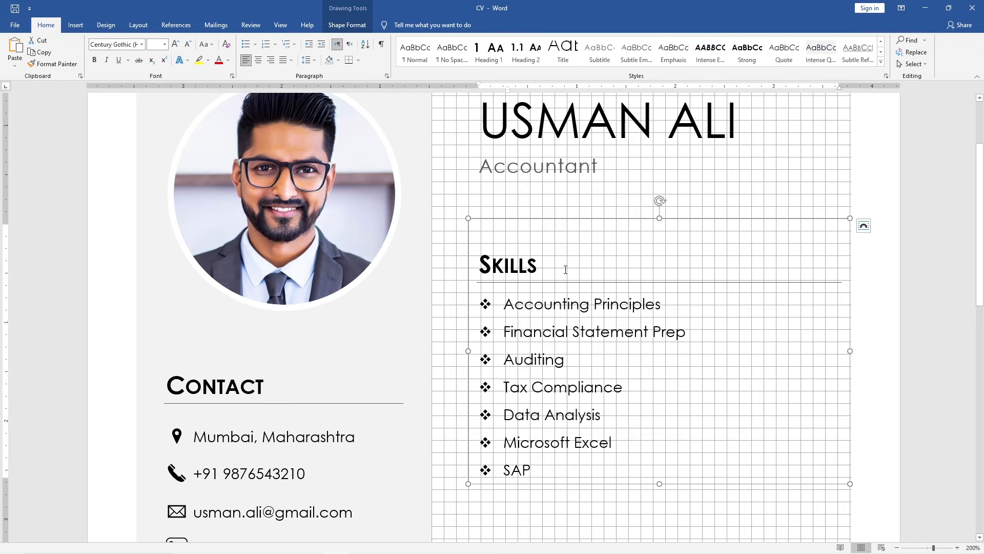
Rename the copied heading to Profile and delete its bullet list
left_click_drag(567, 268, 470, 261)
type("Profile")
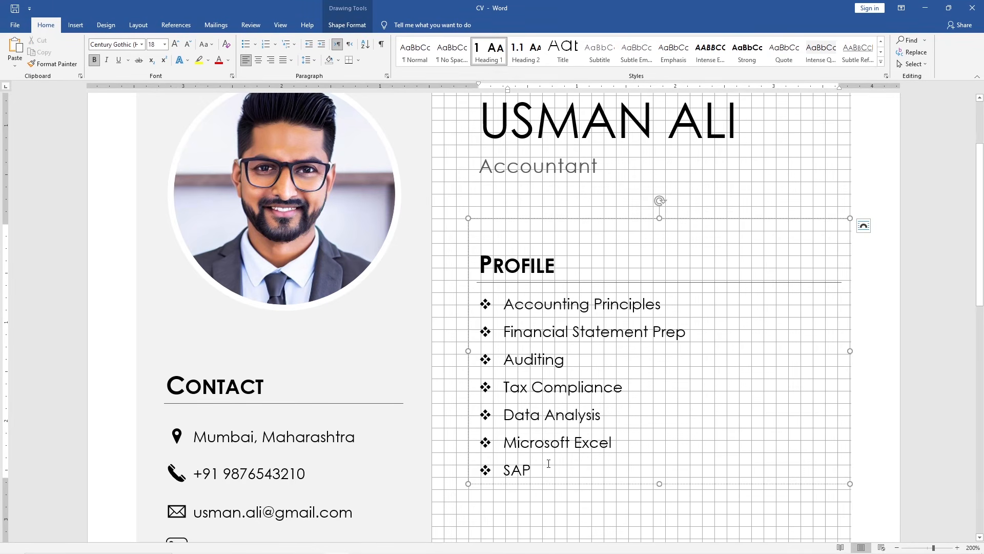
left_click_drag(549, 463, 502, 303)
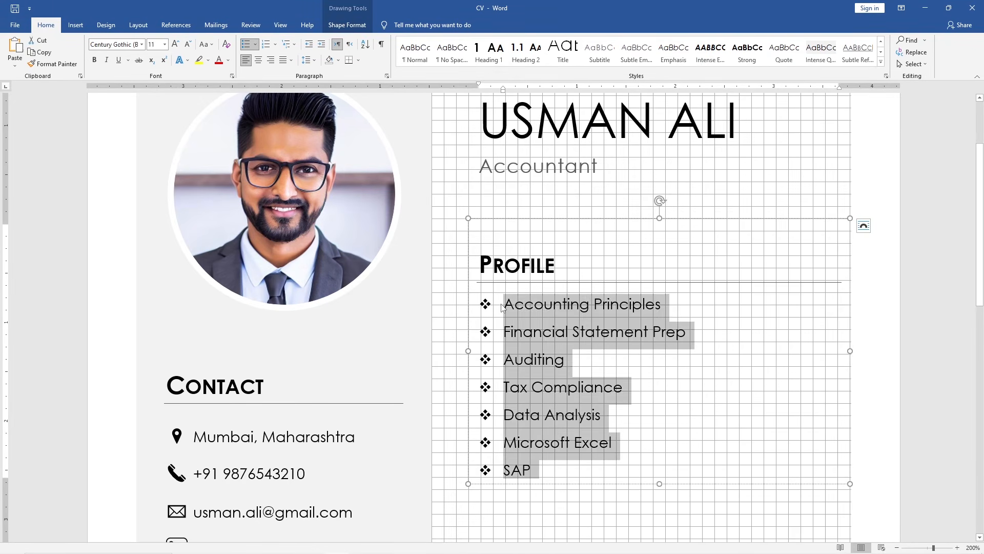
key("BackSpace")
key("BackSpace")
Copy the profile paragraph from the CV Details Notepad file and paste it under Profile
key("alt+Tab")
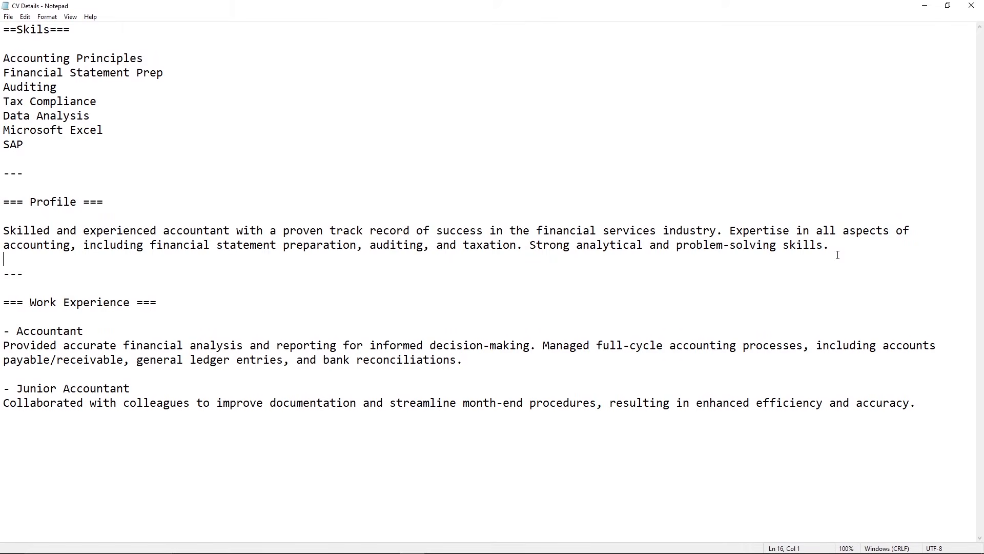
left_click_drag(835, 247, 1, 226)
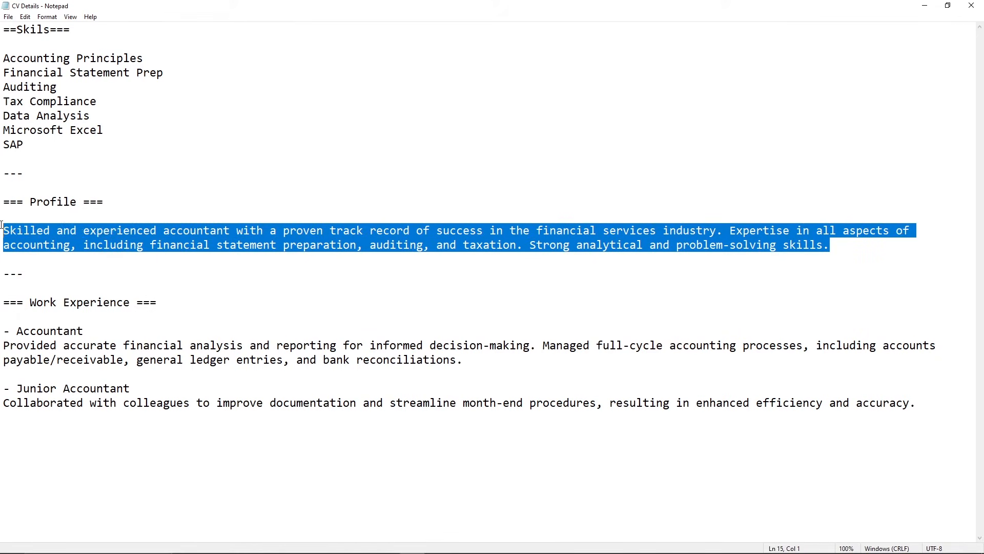
key("alt+Tab")
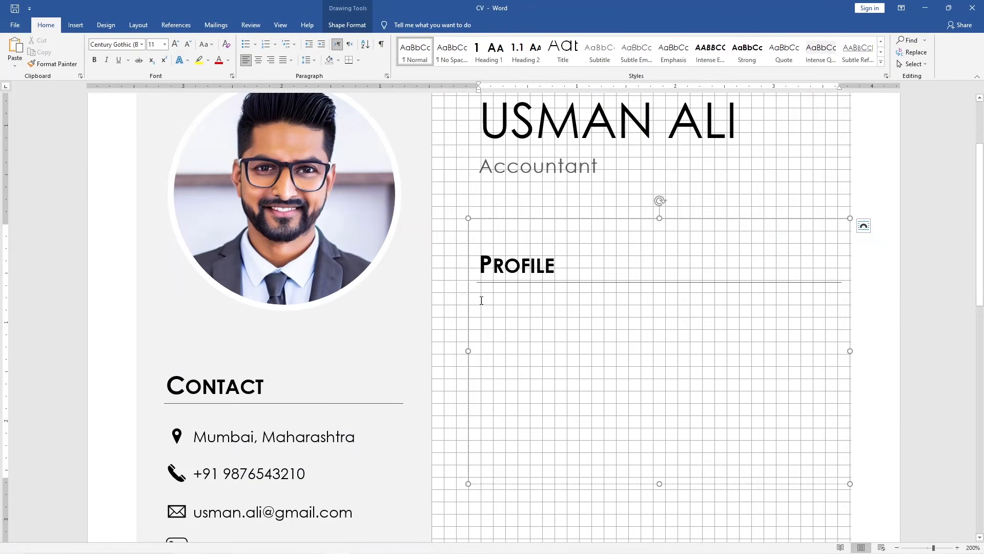
key("ctrl+v")
Justify the profile paragraph and shorten its text box to fit the text
left_click_drag(755, 442, 486, 306)
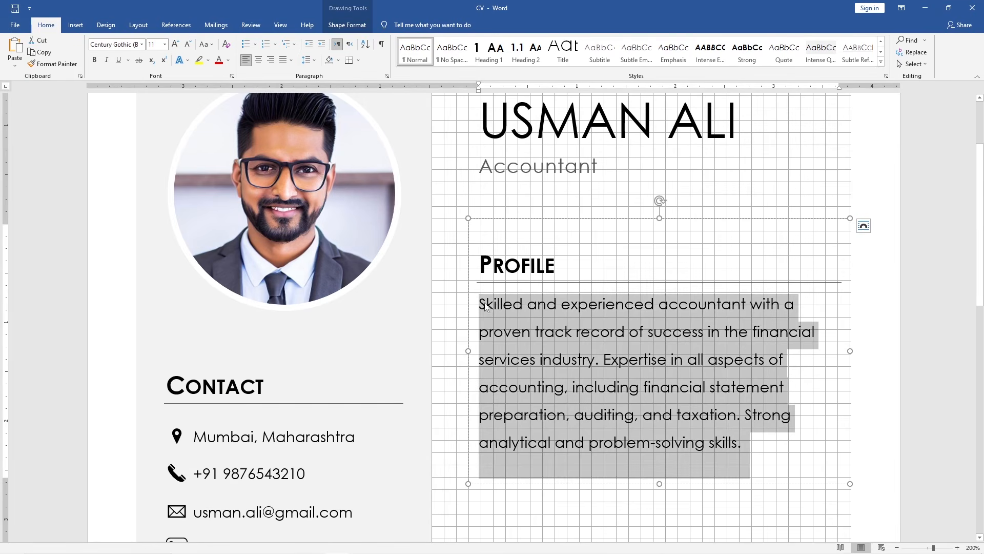
left_click(290, 60)
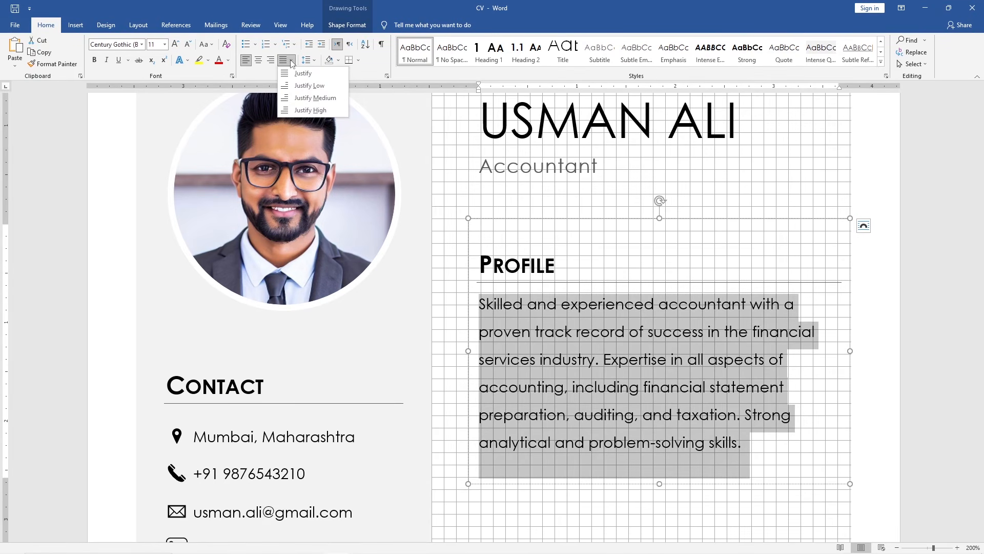
left_click(325, 74)
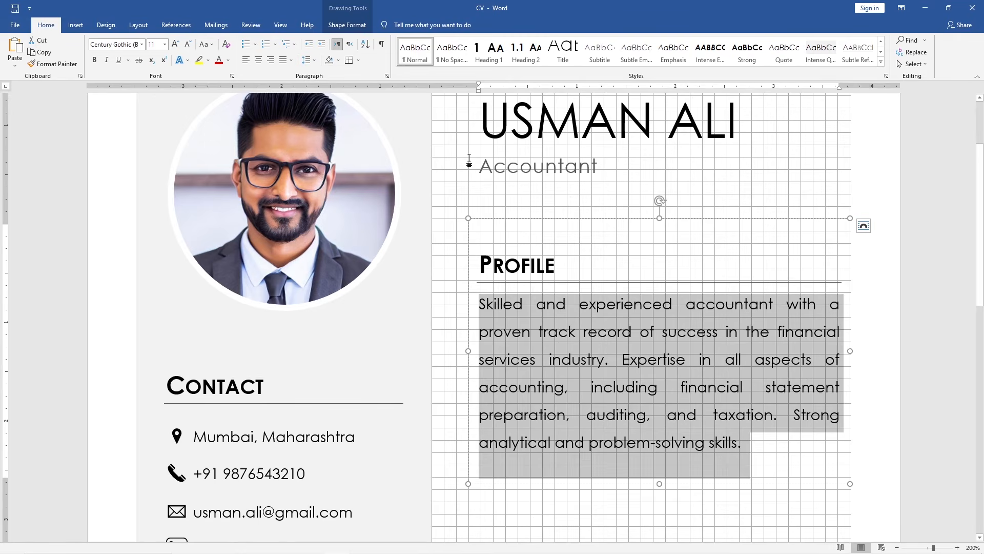
left_click_drag(660, 482, 656, 458)
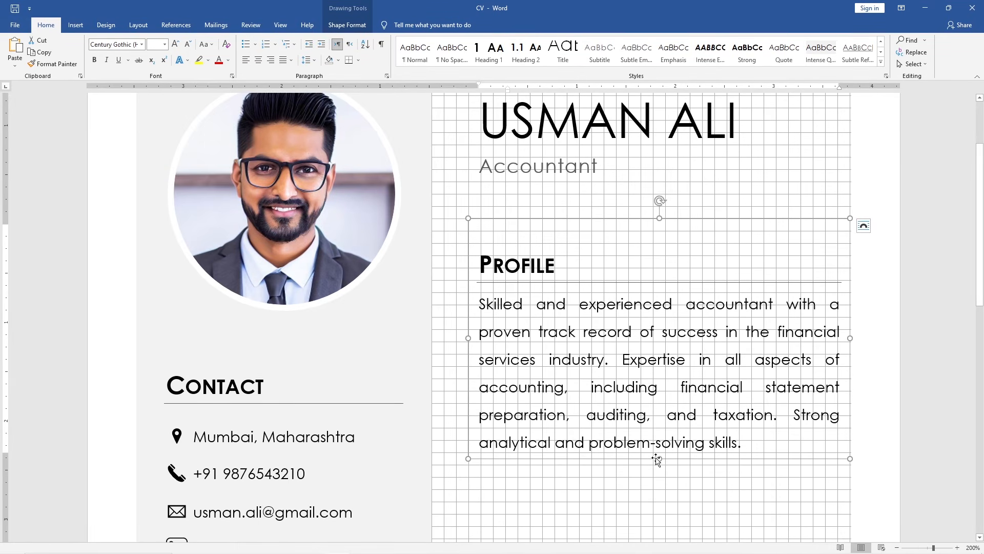
Hide the document gridlines
left_click(288, 26)
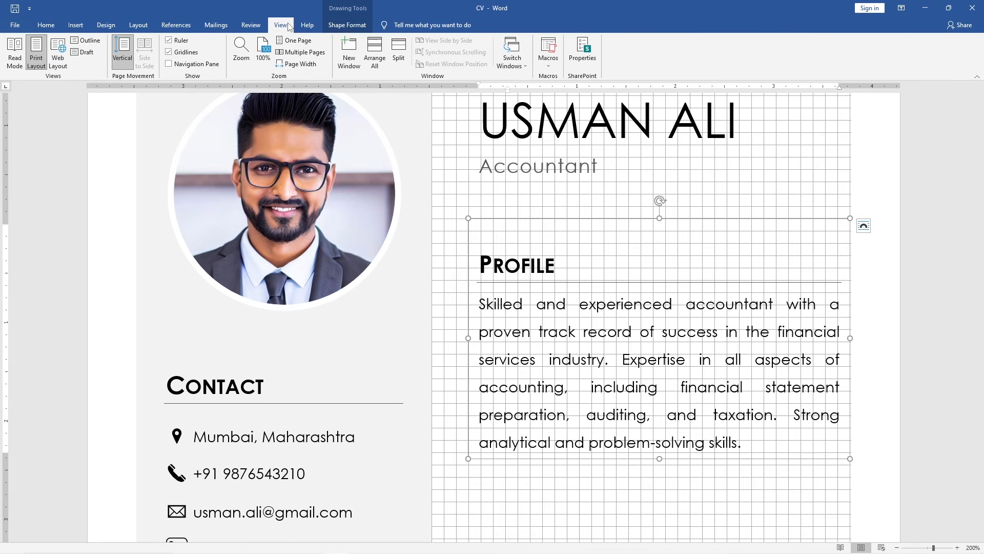
left_click(166, 53)
Duplicate the Profile text box directly below the original
scroll(450, 338, "down", 1)
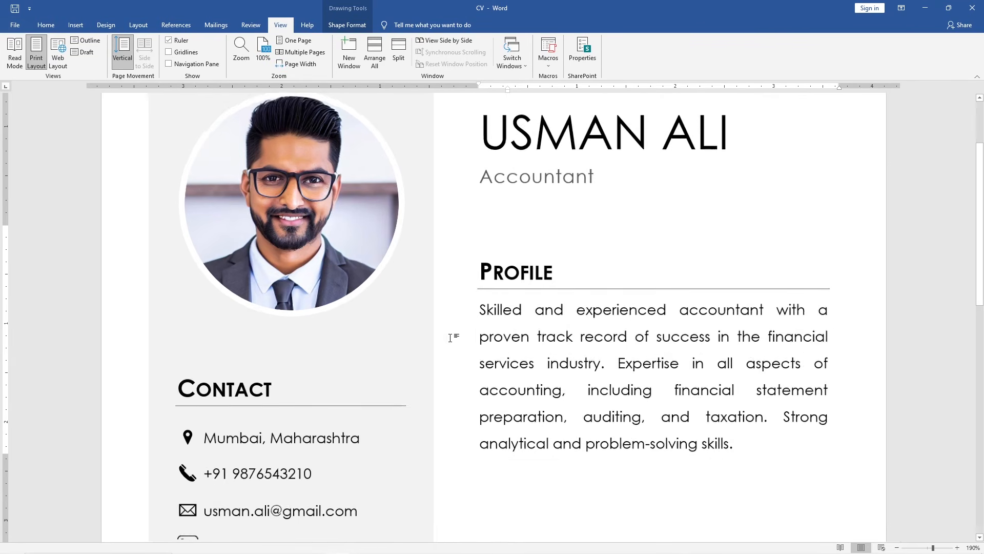
scroll(450, 338, "down", 4)
scroll(500, 248, "down", 1)
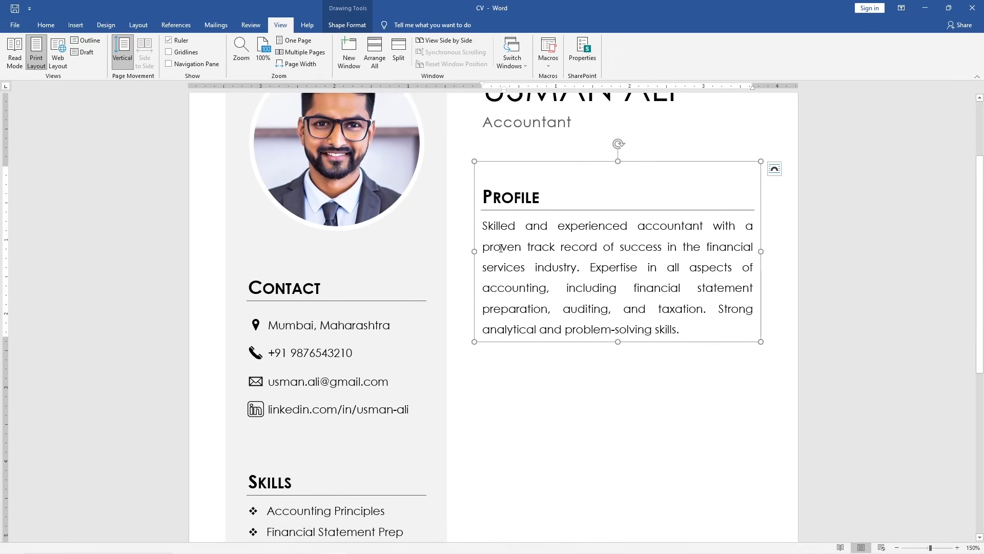
left_click_drag(548, 162, 543, 337)
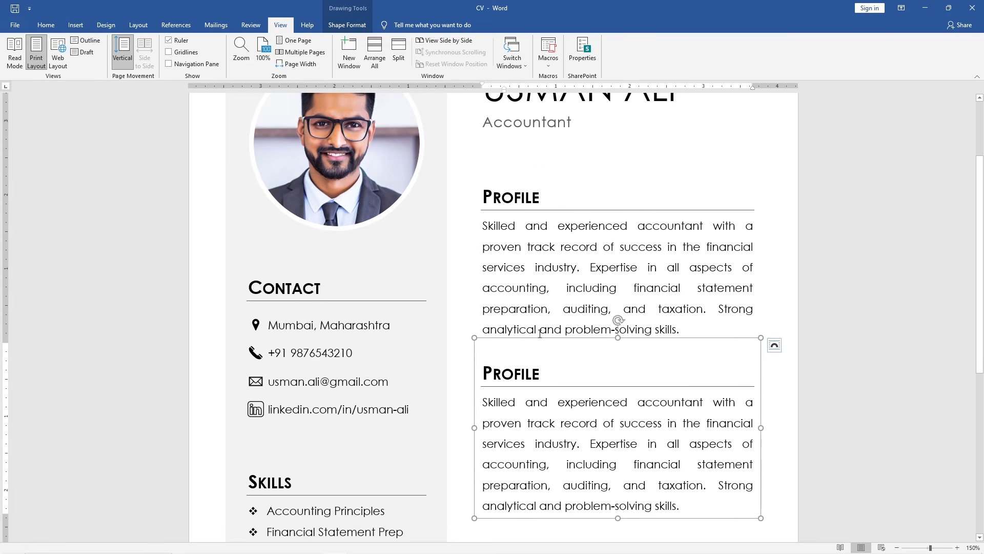
Rename the copied heading to Work Experience
scroll(540, 335, "down", 3)
double_click(544, 264)
type("Work")
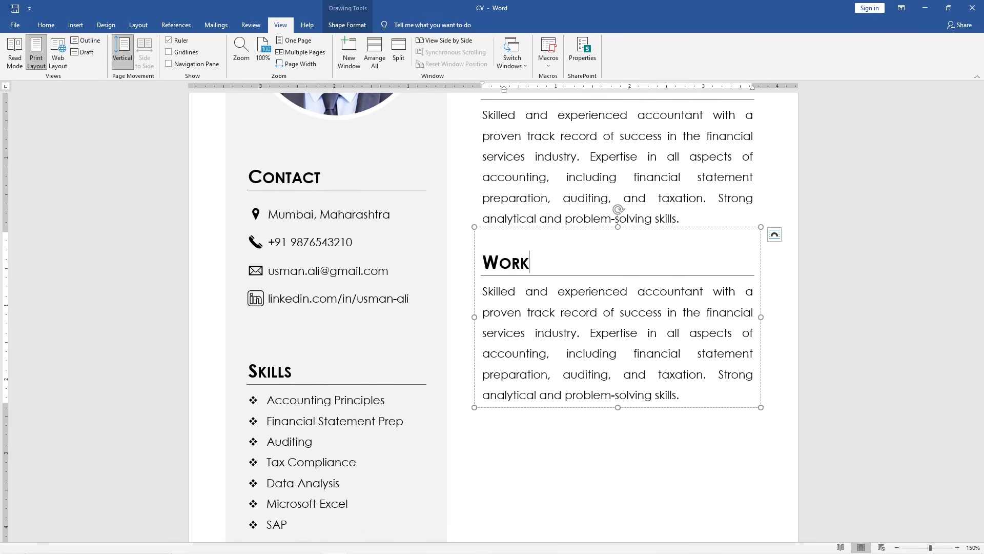
type(" Experience")
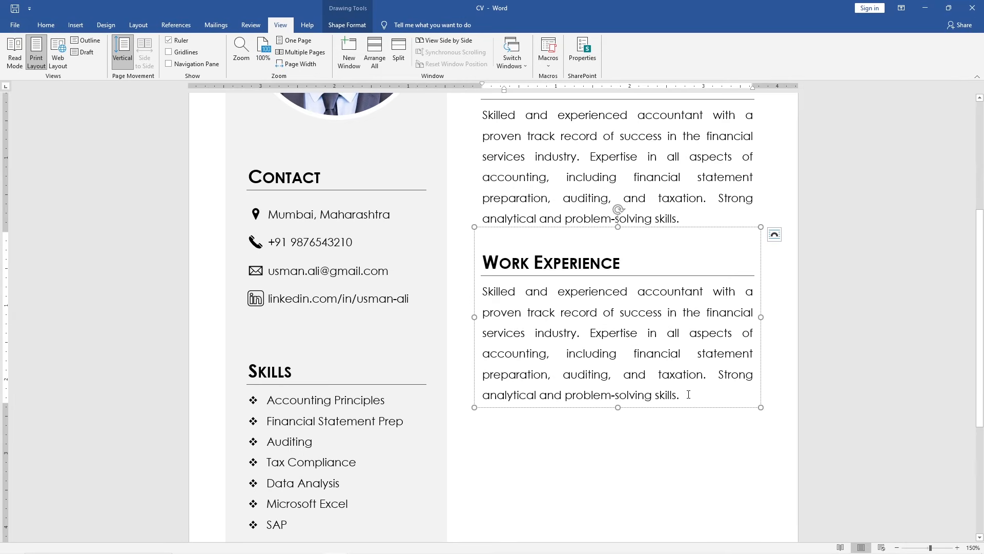
Replace the copied paragraph with the text Accountant
left_click_drag(686, 395, 494, 293)
type("Acc")
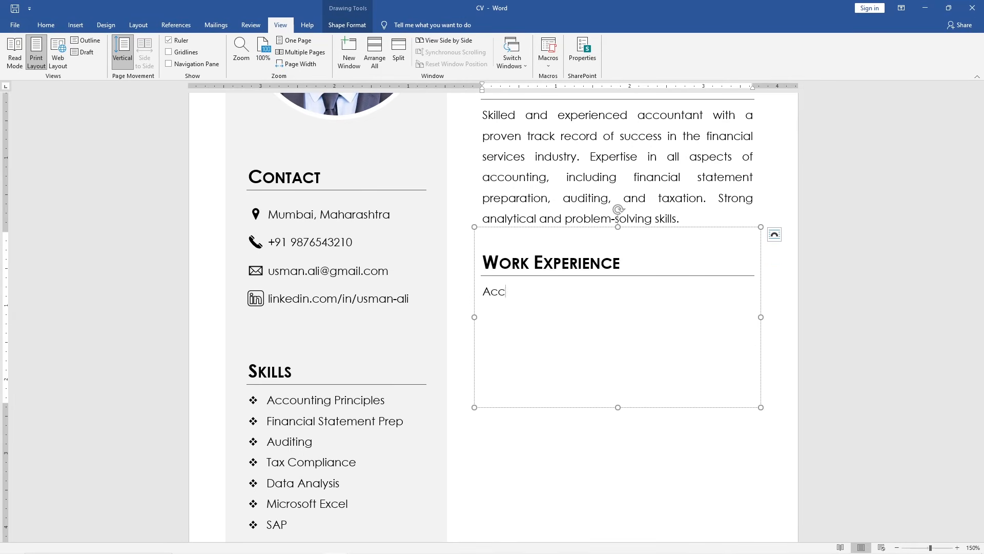
type("ountant")
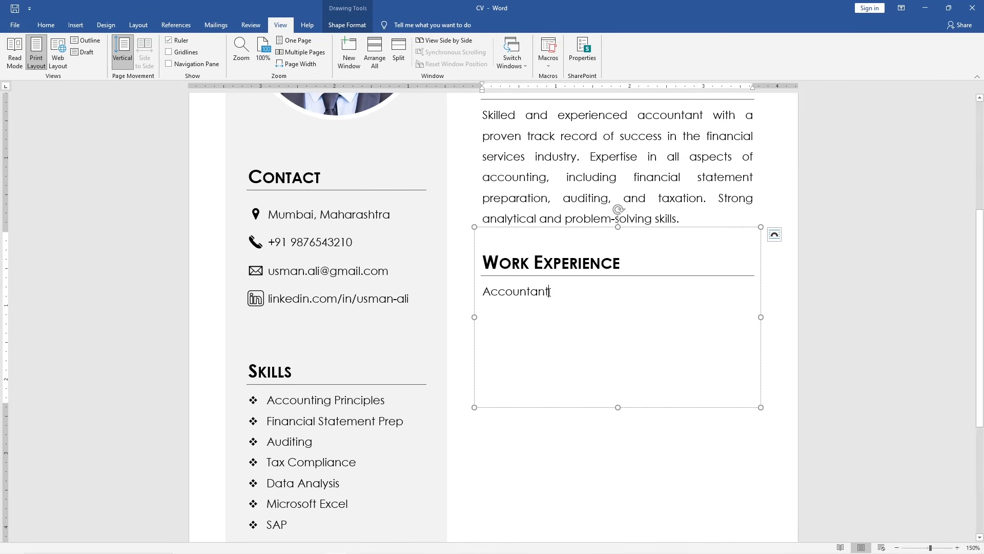
Apply Heading 2 to the Accountant line and remove its numbering
left_click_drag(550, 292, 479, 293)
left_click(46, 25)
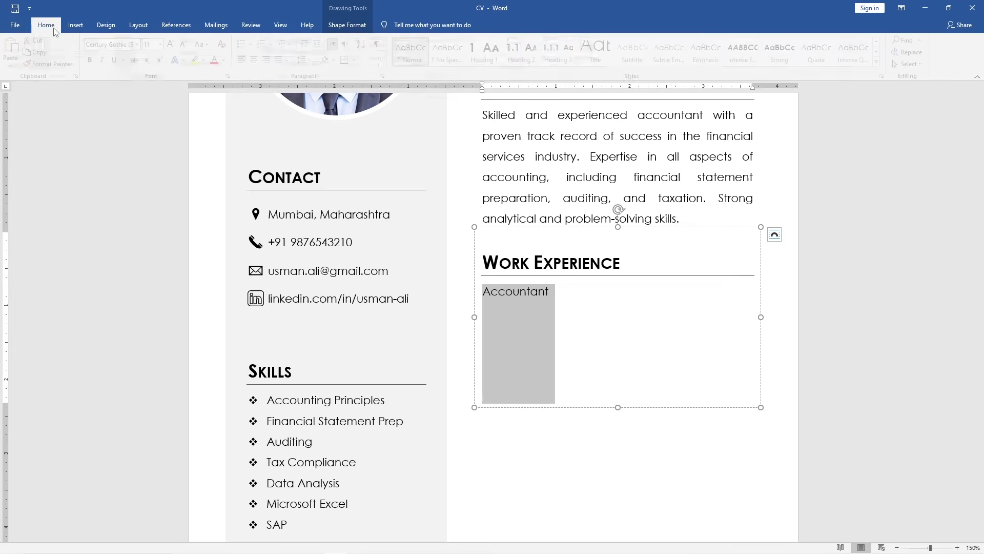
left_click(526, 52)
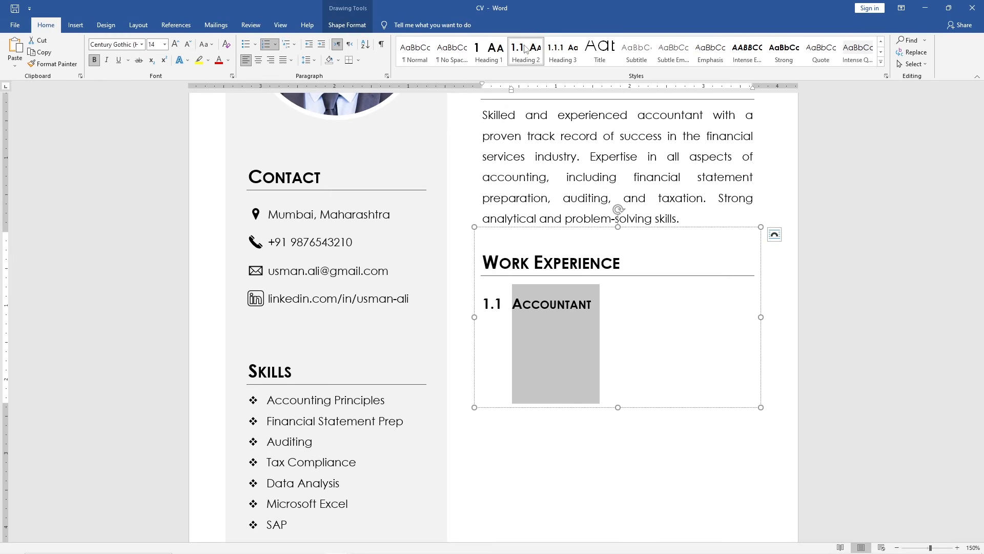
left_click(515, 304)
key("BackSpace")
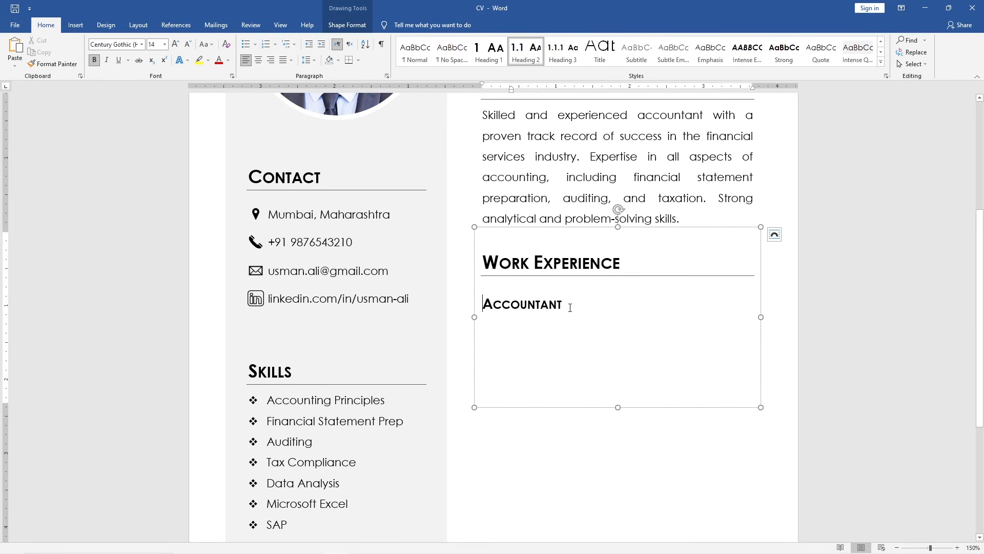
Add the line ABC Company - Bangalore beneath the Accountant heading
left_click(570, 308)
key("Return")
type("ABC Company - Bangalore")
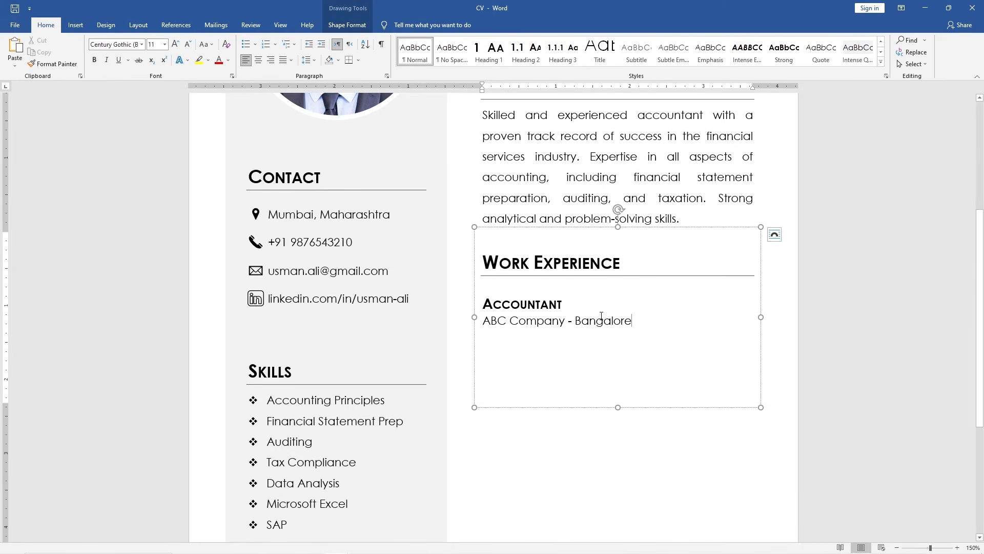
left_click_drag(637, 404, 490, 322)
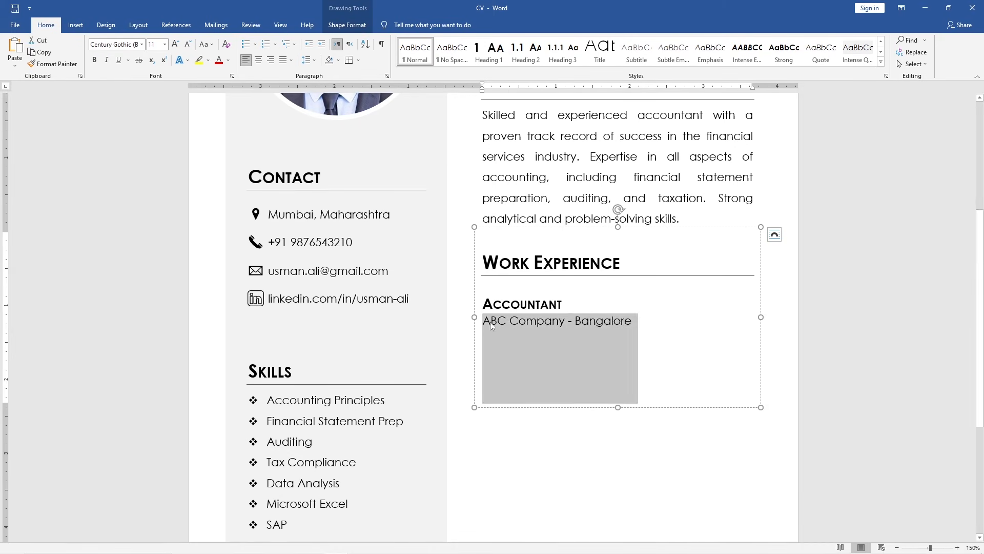
Apply Subtle Emphasis to the company line and append the dates Jan 2021 - Dec 2022 after it
left_click(672, 47)
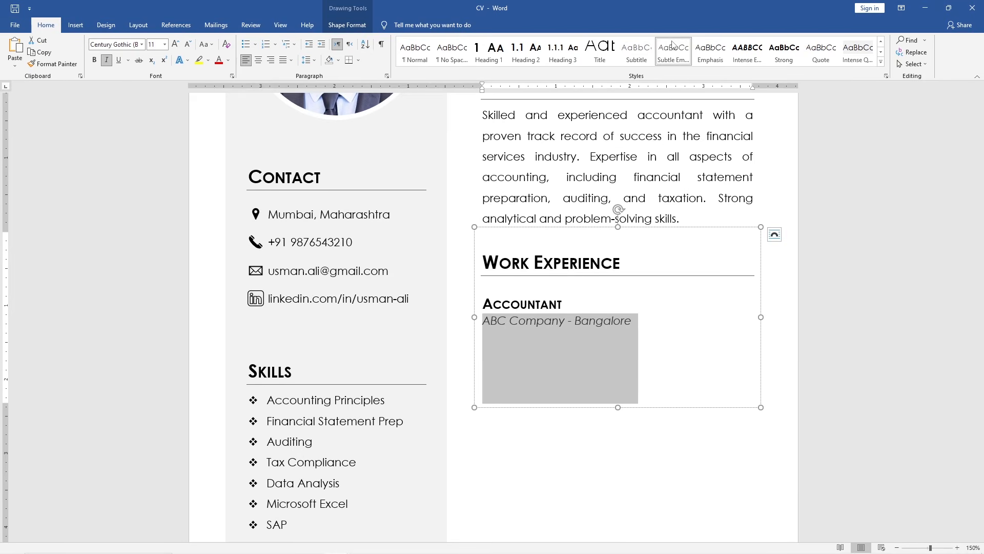
left_click(642, 320)
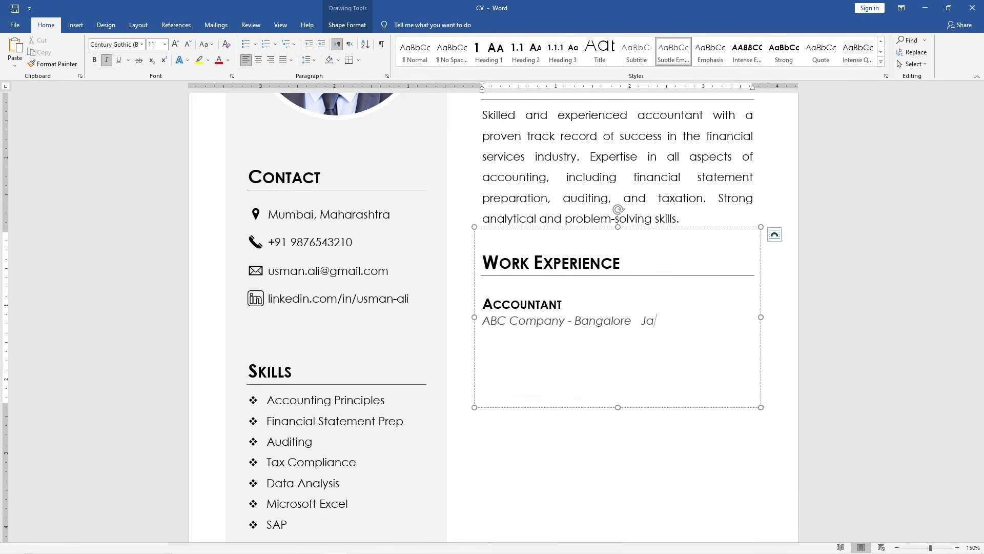
type("Jan 2021 - Dec 2022")
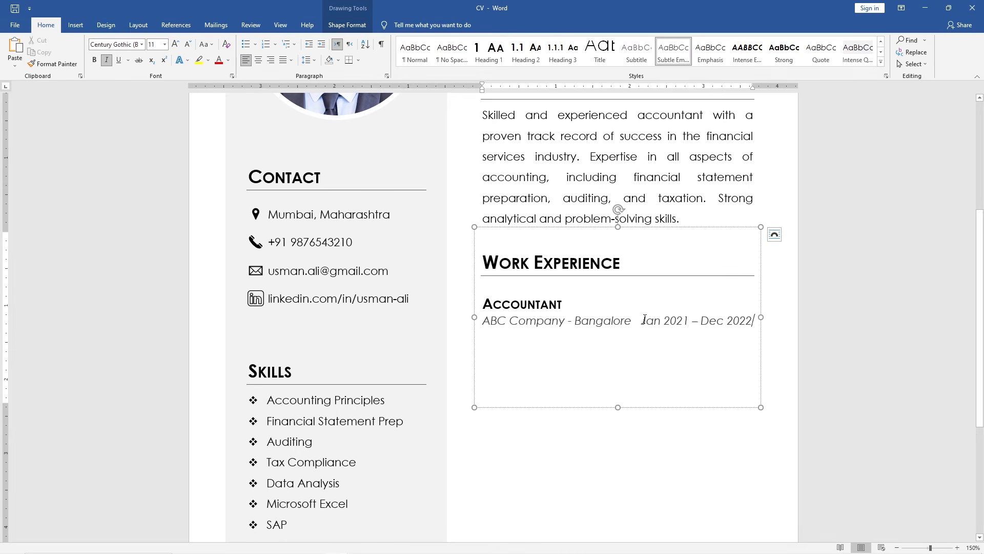
Format the date range in Normal style at 9 pt and align it toward the right edge
left_click_drag(641, 321, 756, 320)
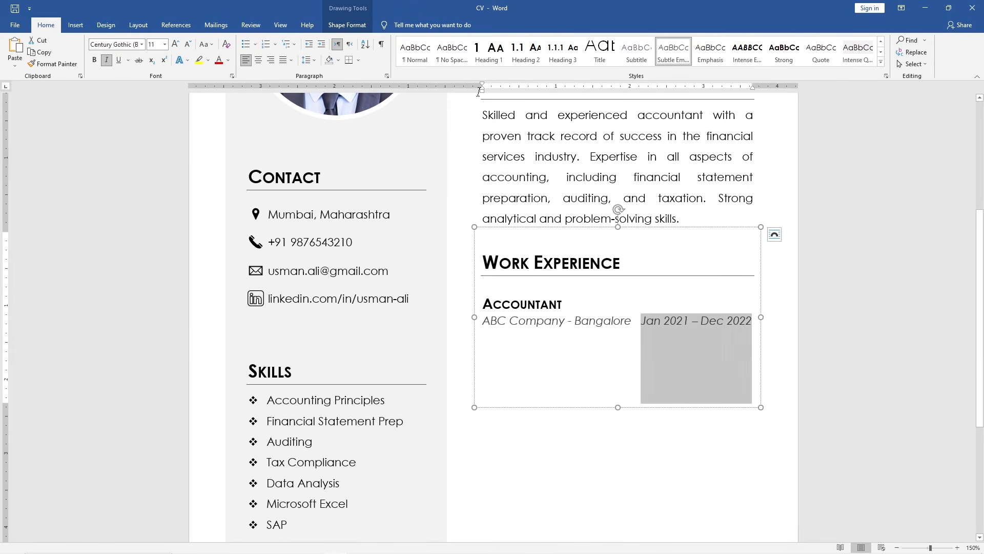
left_click(427, 53)
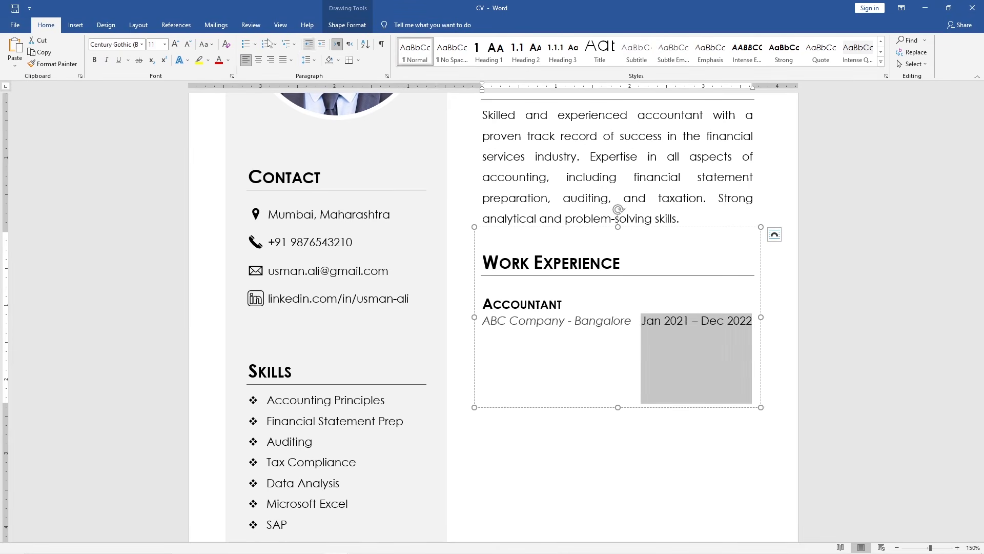
left_click(188, 43)
left_click(188, 43)
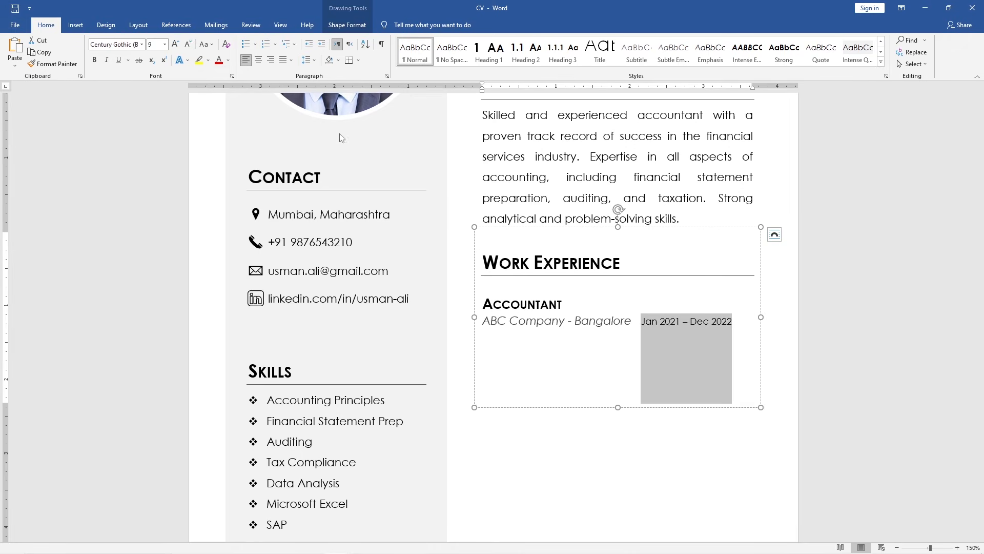
left_click(643, 321)
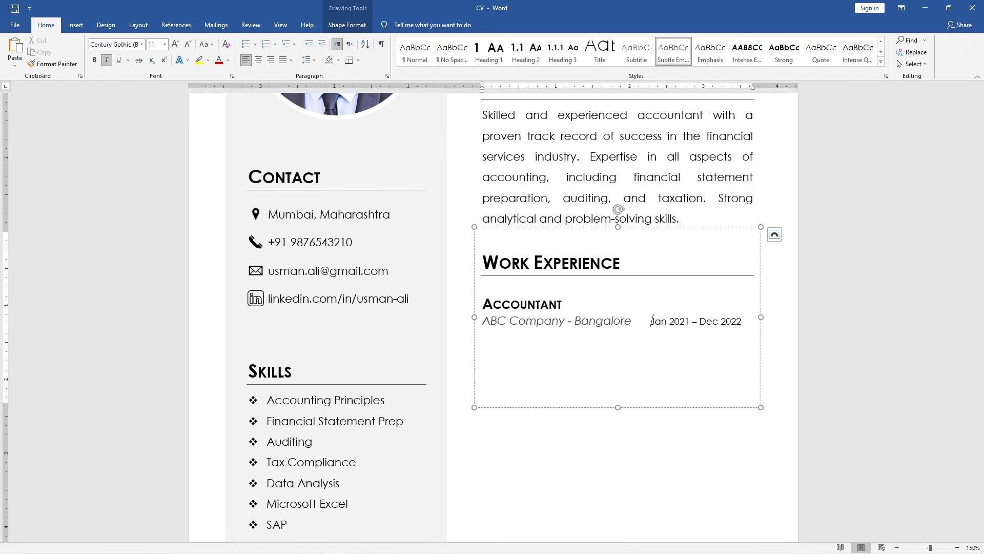
Copy the Accountant description from the CV Details notepad and paste it below the company line
key("alt+Tab")
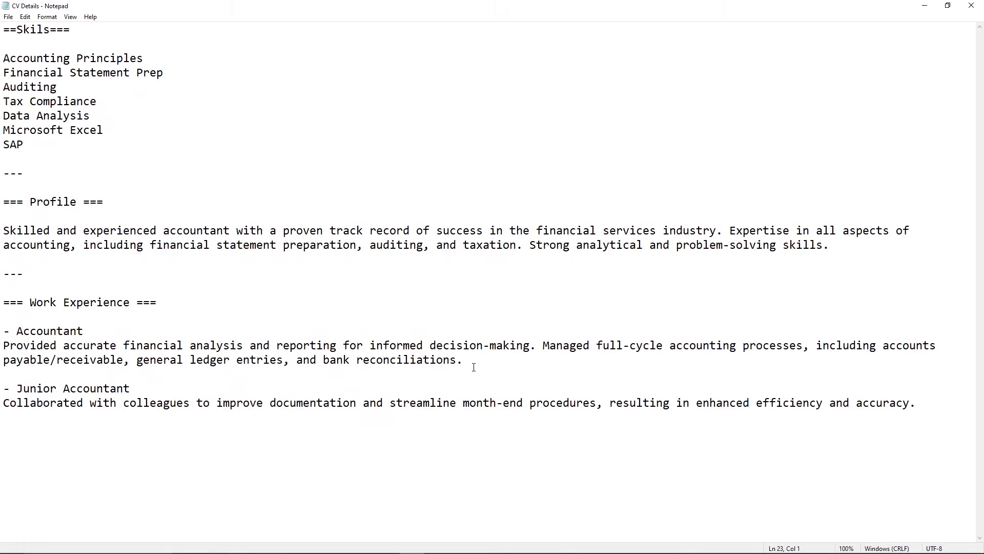
left_click_drag(467, 362, 2, 352)
key("ctrl+c")
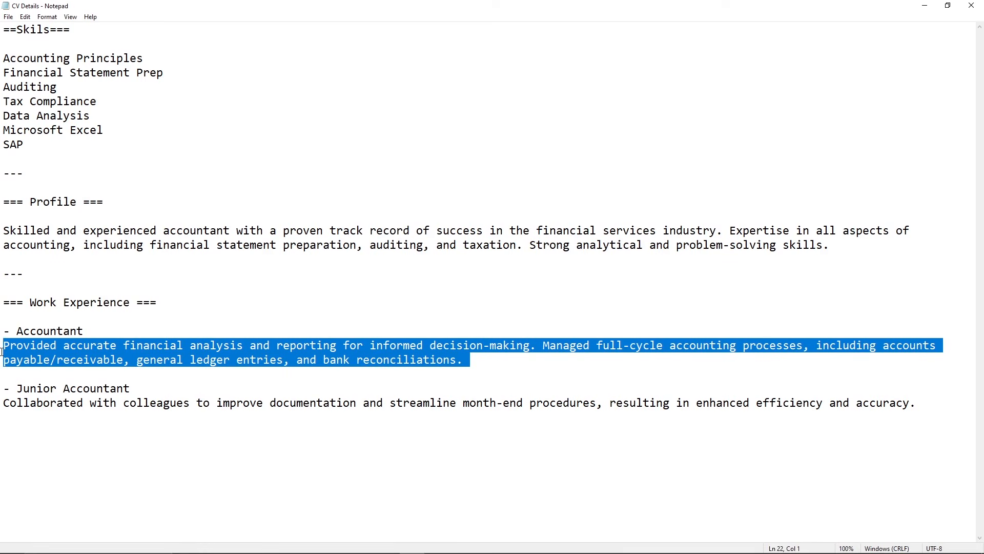
key("alt+Tab")
key("ctrl+v")
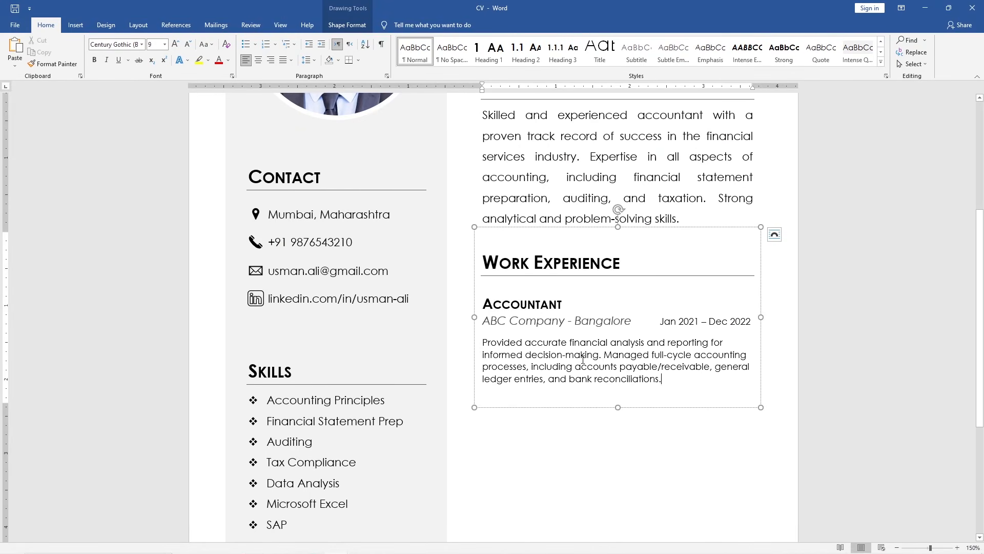
Justify the pasted Accountant description paragraph
left_click_drag(665, 378, 485, 342)
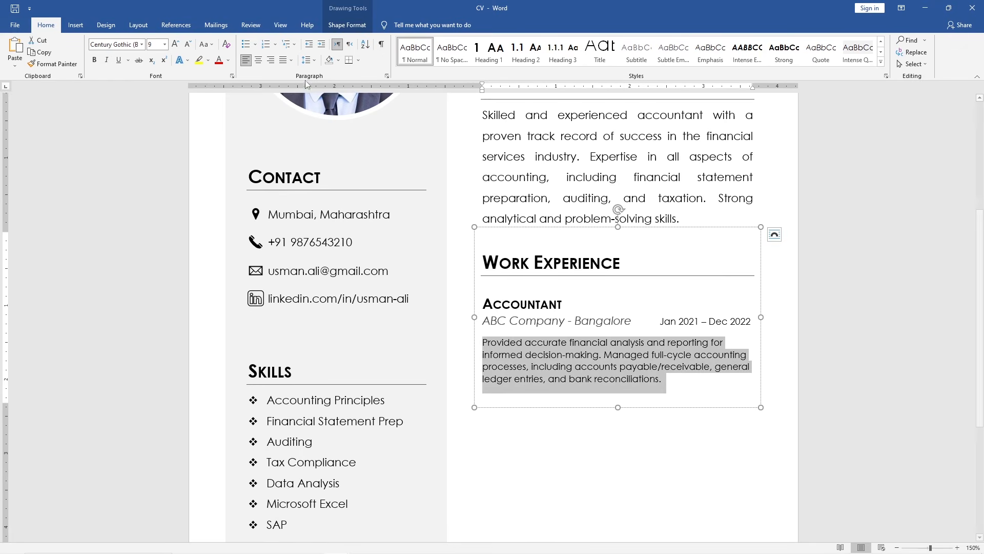
left_click(290, 61)
left_click(303, 73)
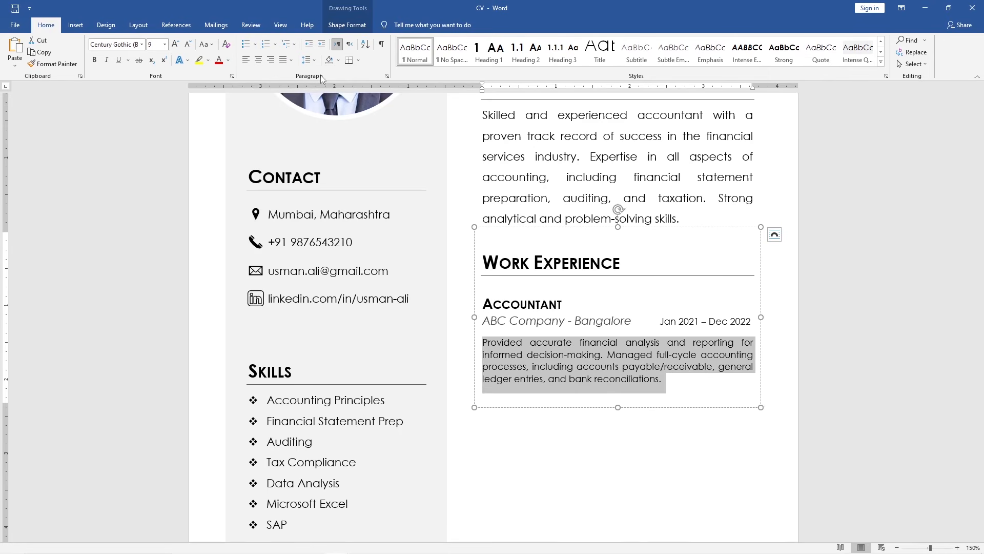
Extend the text box downward and paste a copy of the whole Accountant entry beneath it
left_click_drag(617, 408, 617, 527)
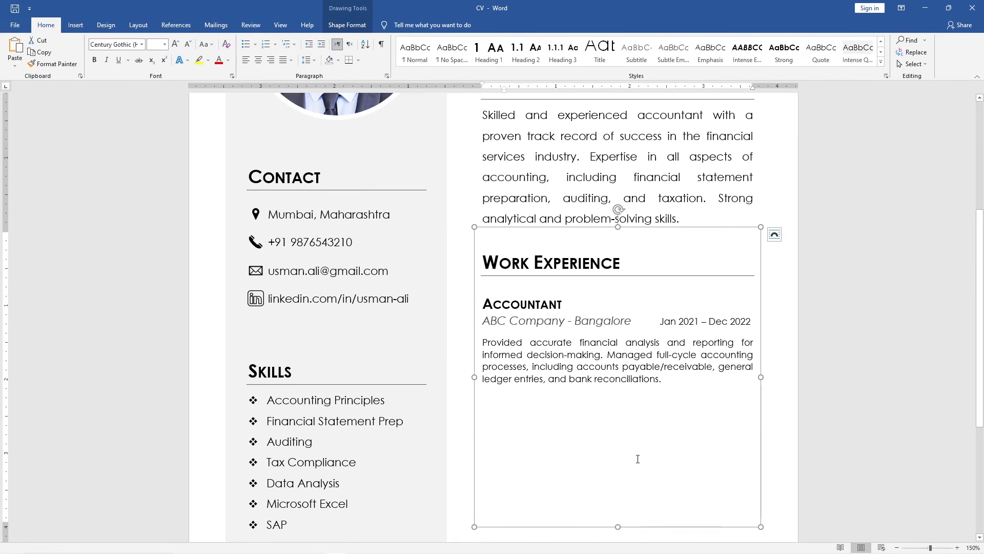
left_click_drag(666, 384, 493, 307)
key("ctrl+c")
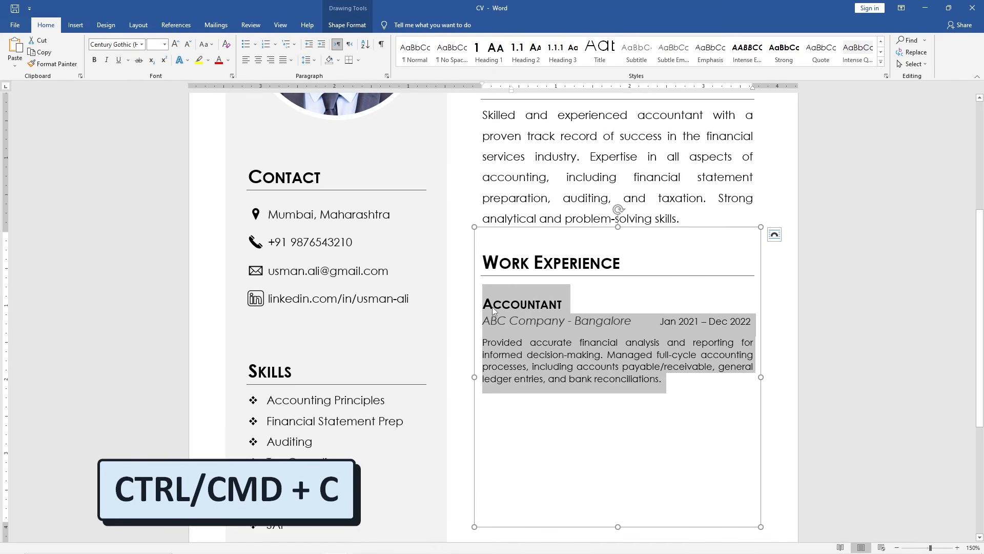
left_click(488, 416)
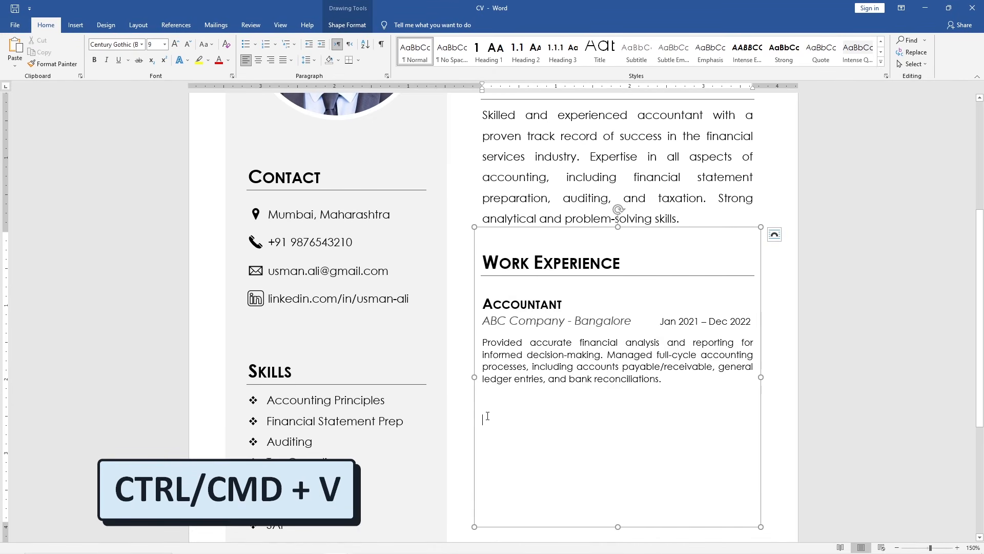
key("ctrl+v")
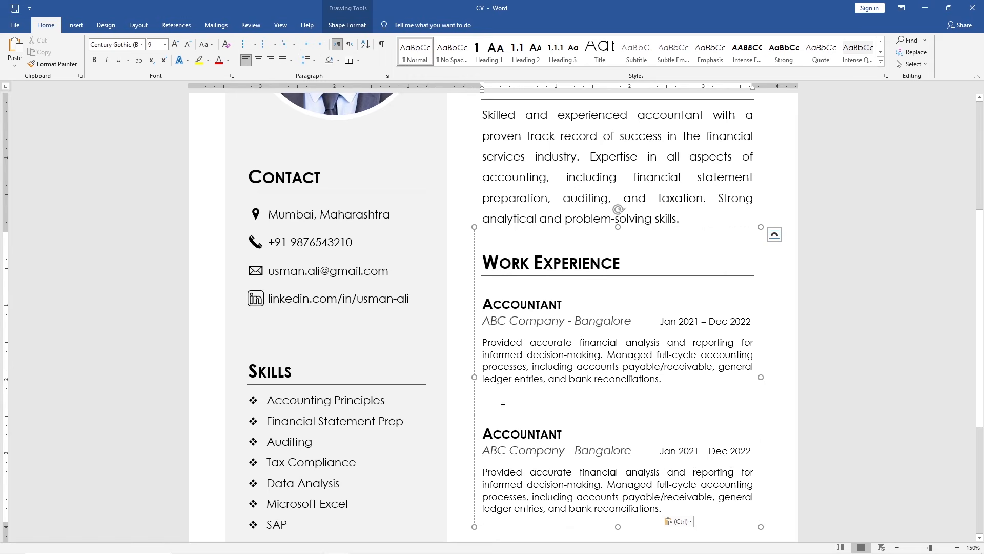
Remove the extra blank line and rename the second entry's heading to Junior Accountant
key("BackSpace")
key("Down")
key("Home")
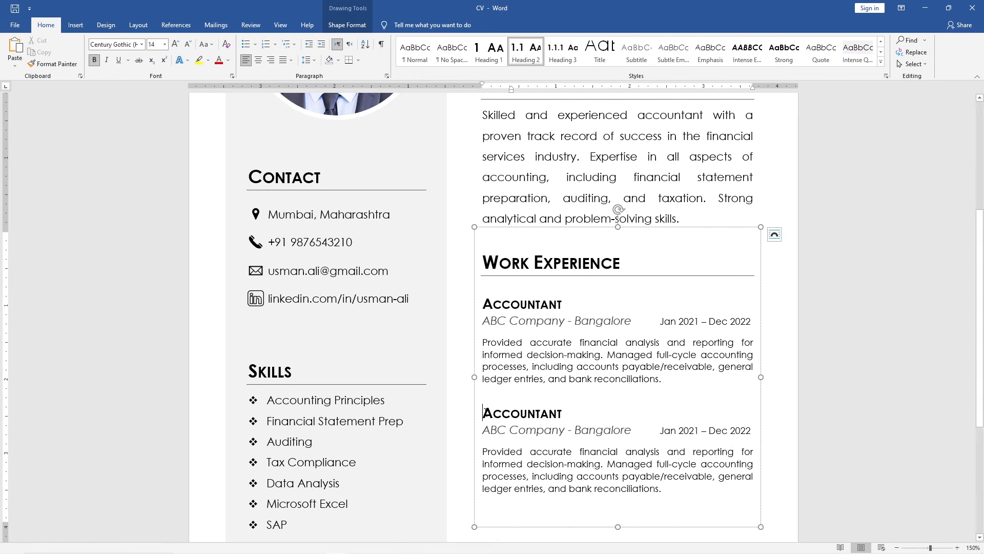
type("Junior")
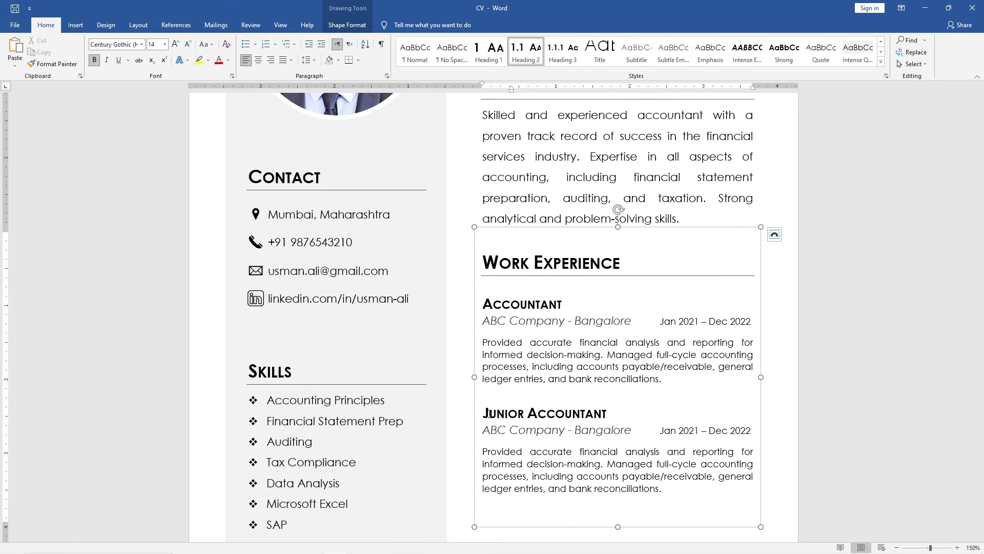
Change the second entry's company line to XYZ Company - Delhi
key("Down")
key("Delete")
key("Delete")
key("Delete")
type("XYZ")
left_click(631, 430)
key("BackSpace")
key("BackSpace")
key("BackSpace")
key("BackSpace")
key("BackSpace")
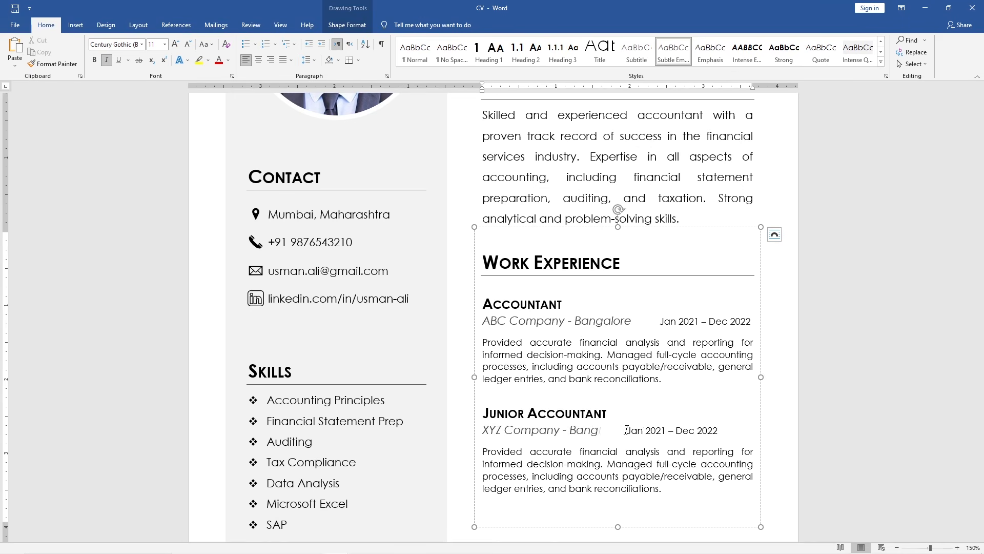
key("BackSpace")
key("BackSpace")
key("BackSpace")
key("BackSpace")
type("Delhi")
Set the second entry's dates to Jan 2020 - Dec 2020 and realign them to the right
left_click(665, 431)
key("BackSpace")
type("0")
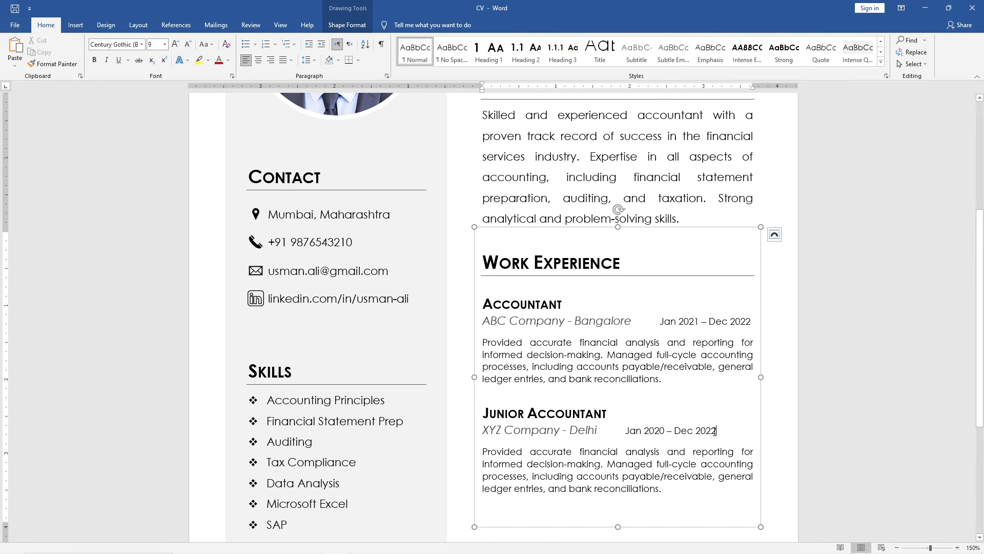
key("BackSpace")
type("0")
left_click(625, 431)
key("Tab")
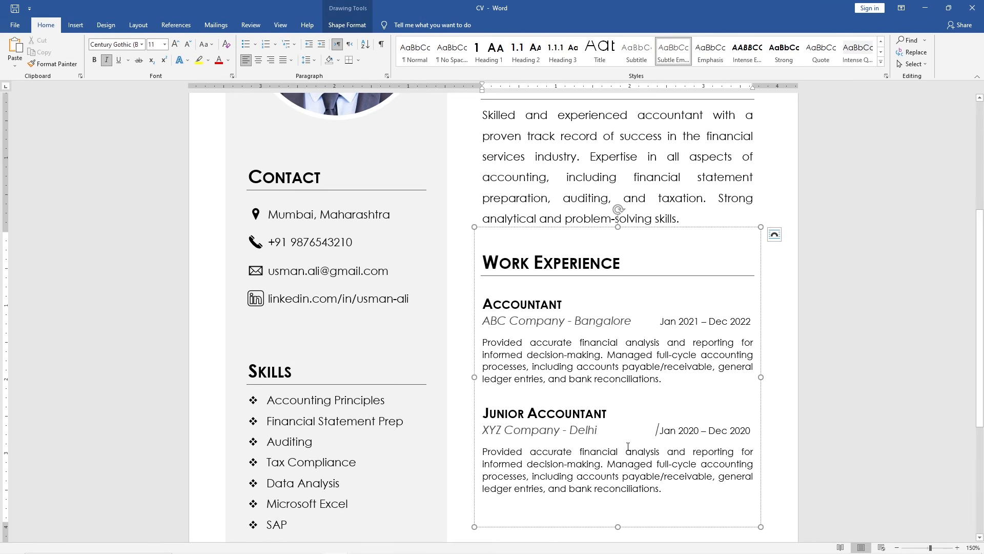
Replace the second description with the Junior Accountant text and shrink the text box to fit
left_click_drag(663, 488, 478, 451)
key("ctrl+v")
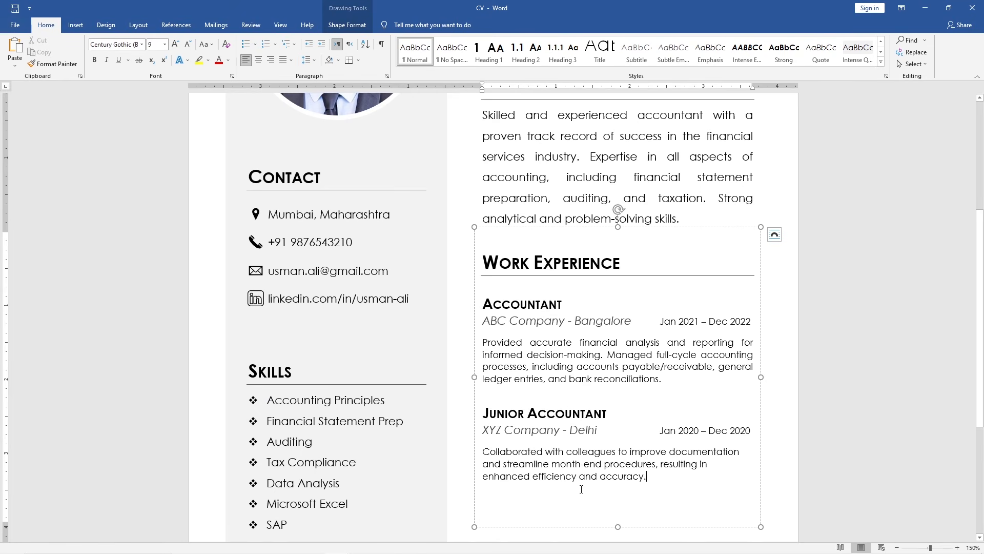
left_click_drag(619, 527, 619, 488)
Duplicate the Work Experience text box and place the copy below the original
scroll(619, 488, "down", 2)
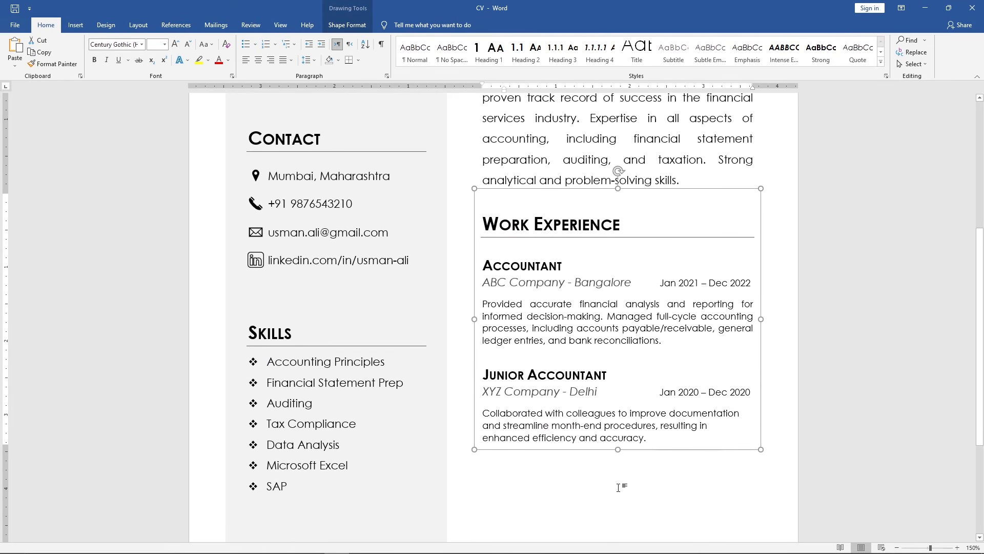
scroll(619, 487, "down", 1)
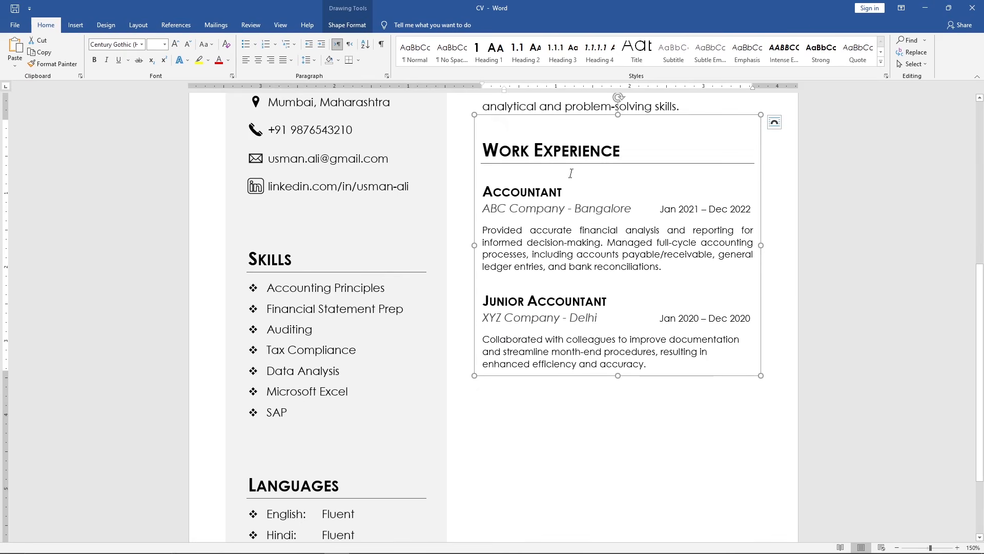
left_click_drag(552, 115, 547, 369)
scroll(546, 367, "down", 3)
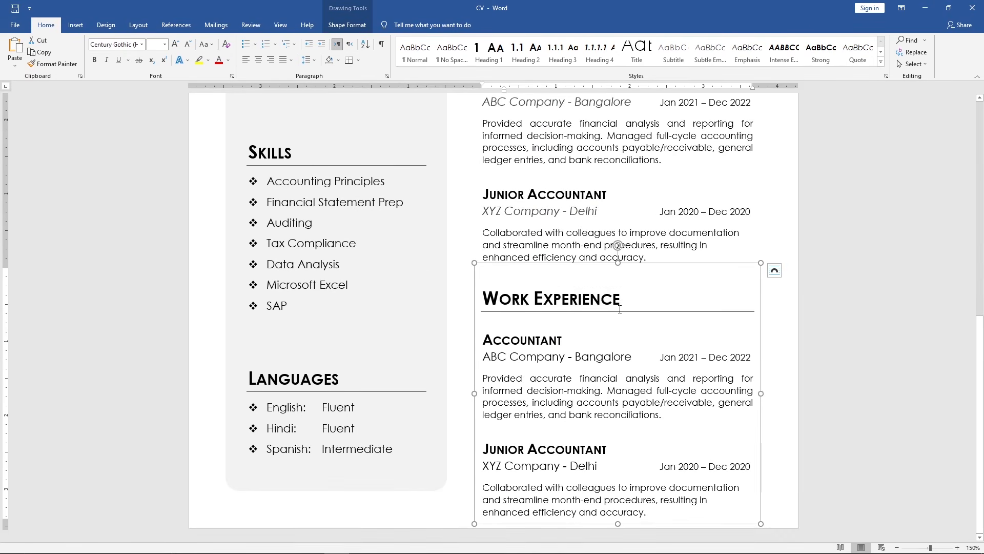
Retitle the copied section Education and delete everything except the first entry's heading and company line
left_click_drag(620, 309, 481, 300)
type("Education")
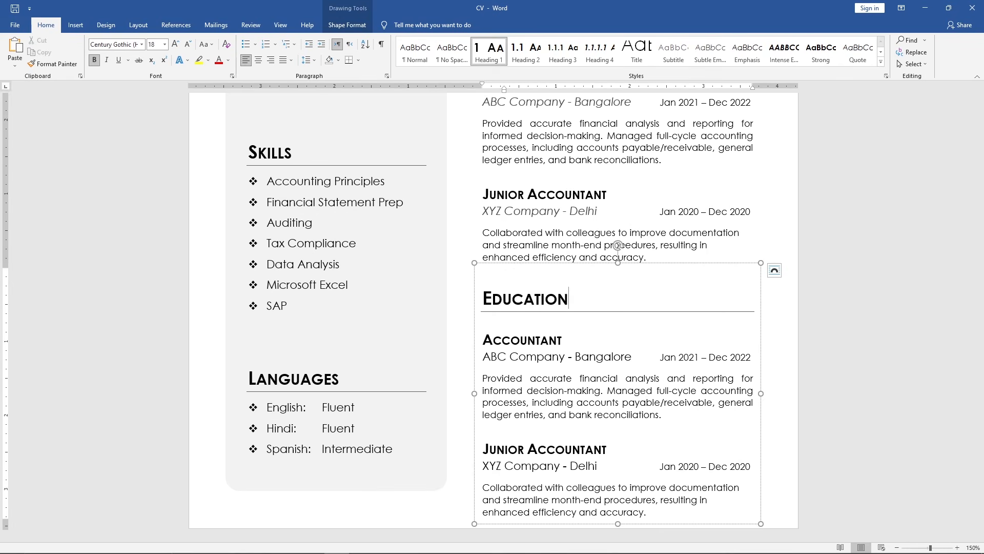
left_click_drag(636, 509, 490, 382)
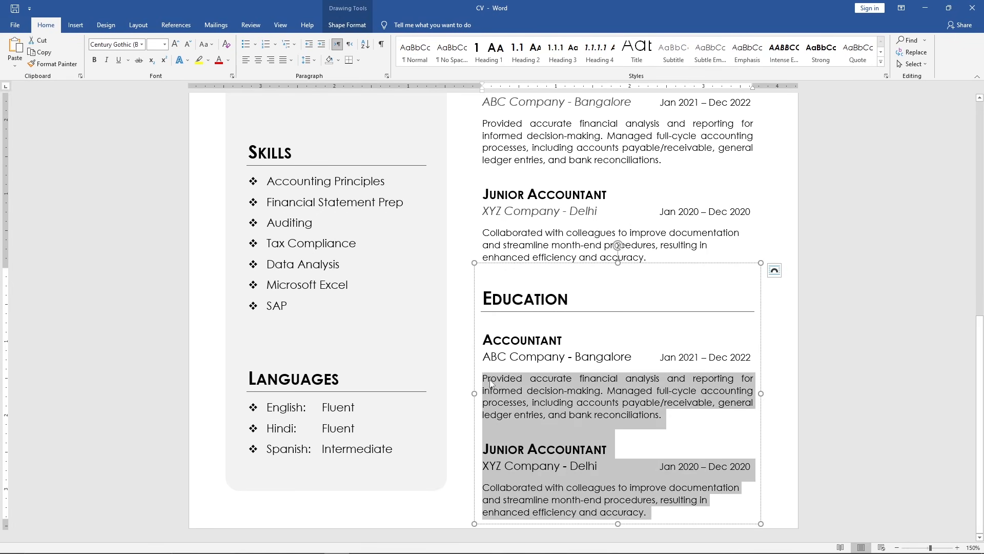
key("BackSpace")
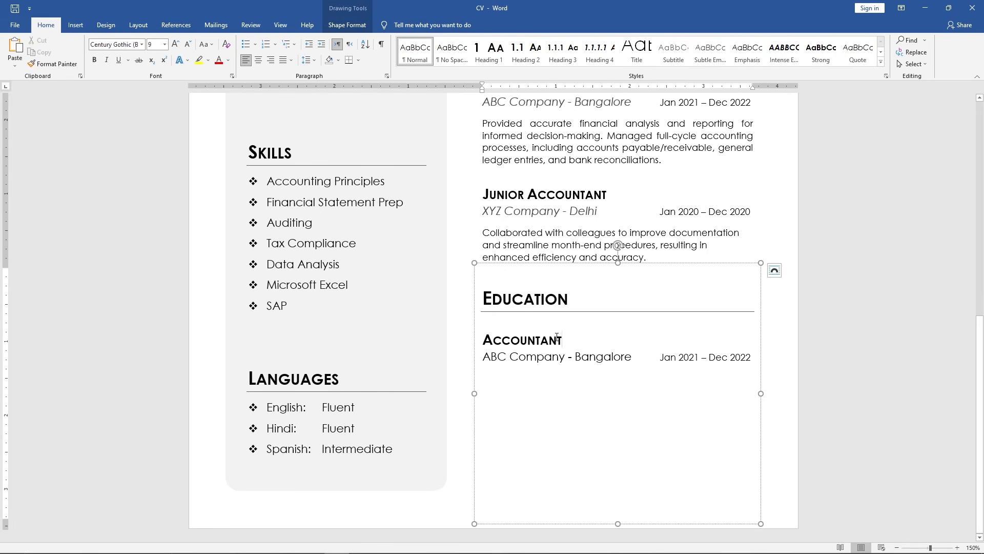
Replace the entry heading with Master's Degree in Accounting
left_click_drag(557, 338, 477, 344)
type("Master")
type("'s")
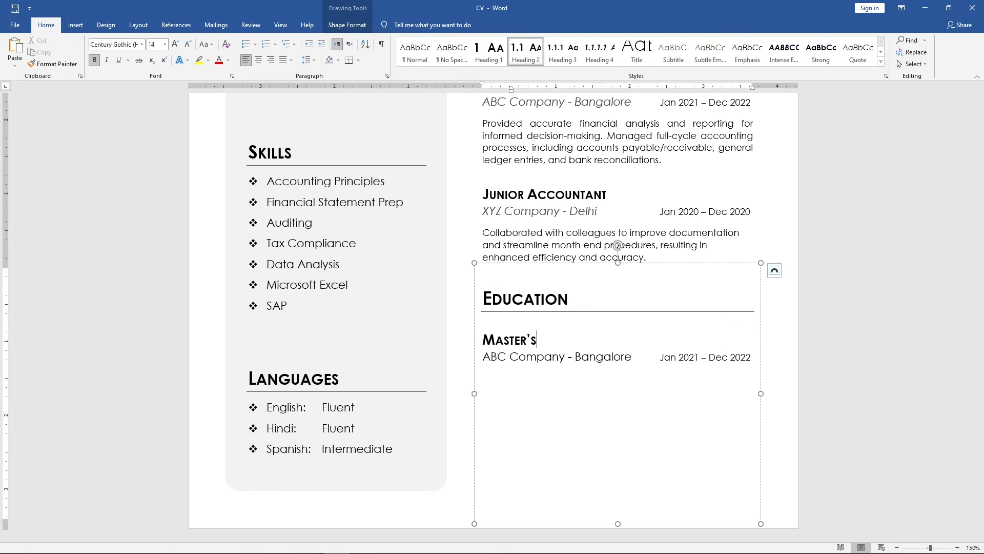
type(" Degree in Accounting")
Apply Heading 3 to the degree line and remove its numbering
left_click(477, 348)
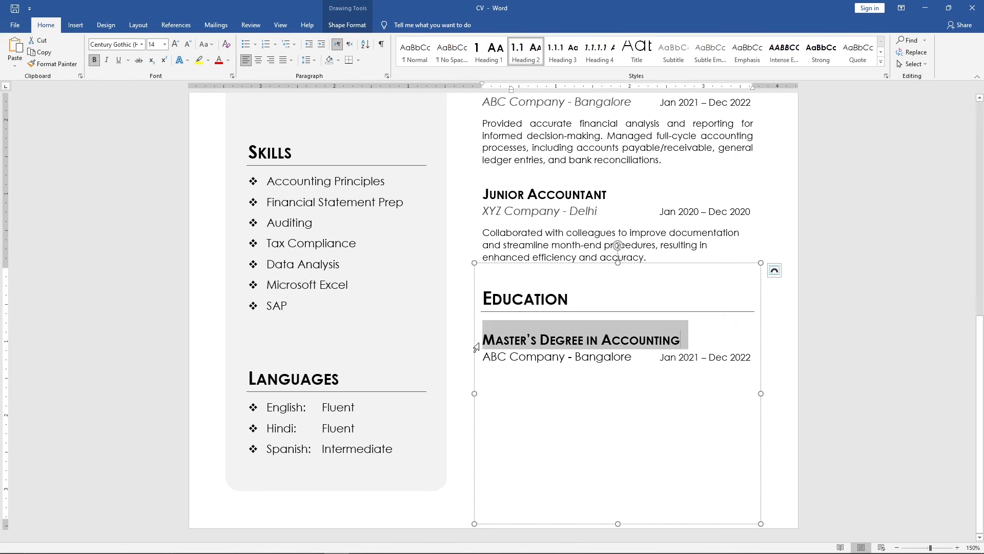
left_click(569, 51)
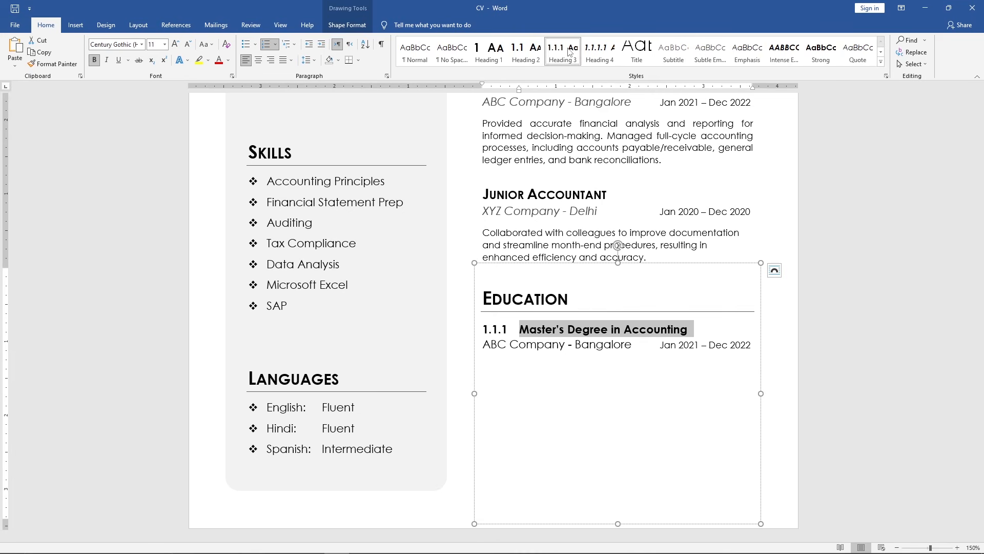
left_click(521, 330)
key("BackSpace")
key("BackSpace")
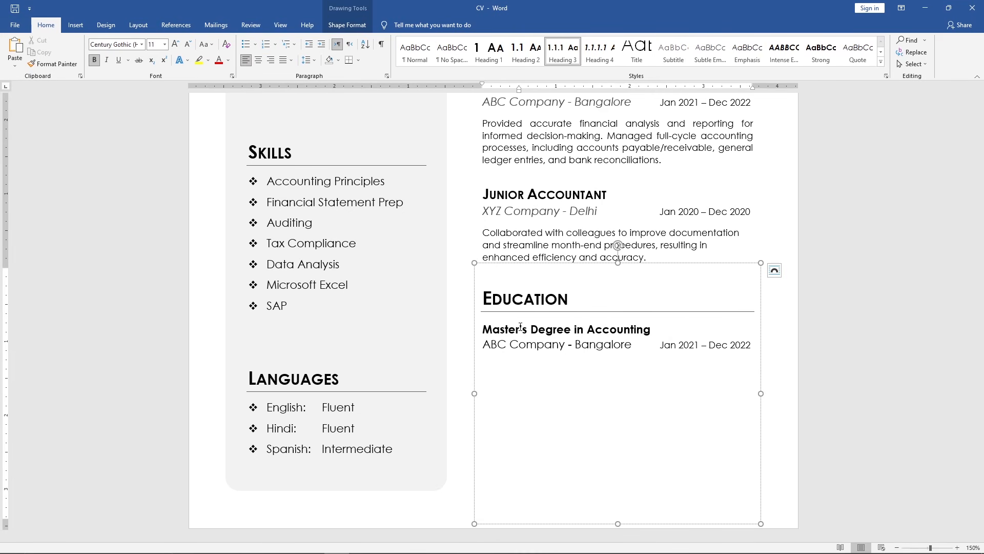
Replace the company text with University of Delhi - Delhi
left_click_drag(483, 346, 632, 345)
key("BackSpace")
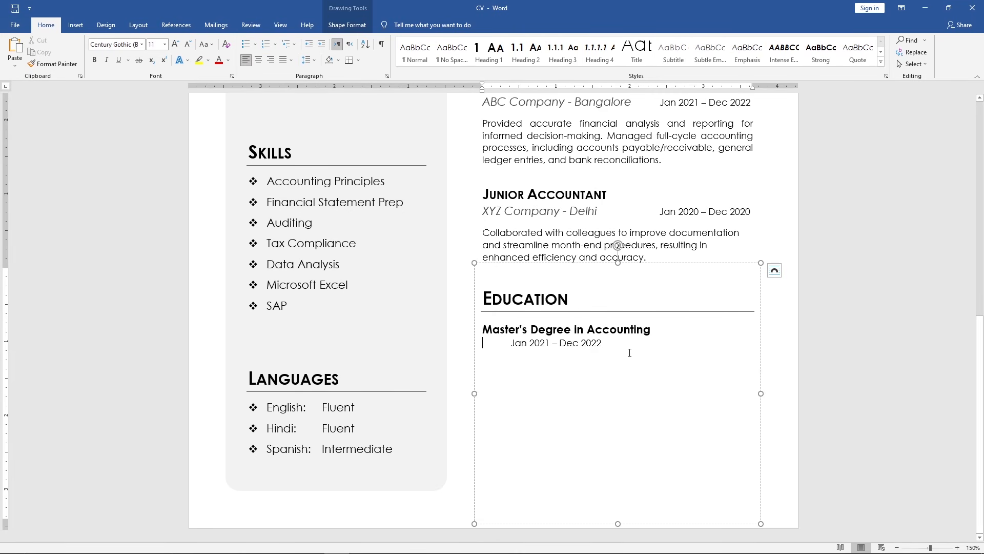
type("University of Delhi - Delhi")
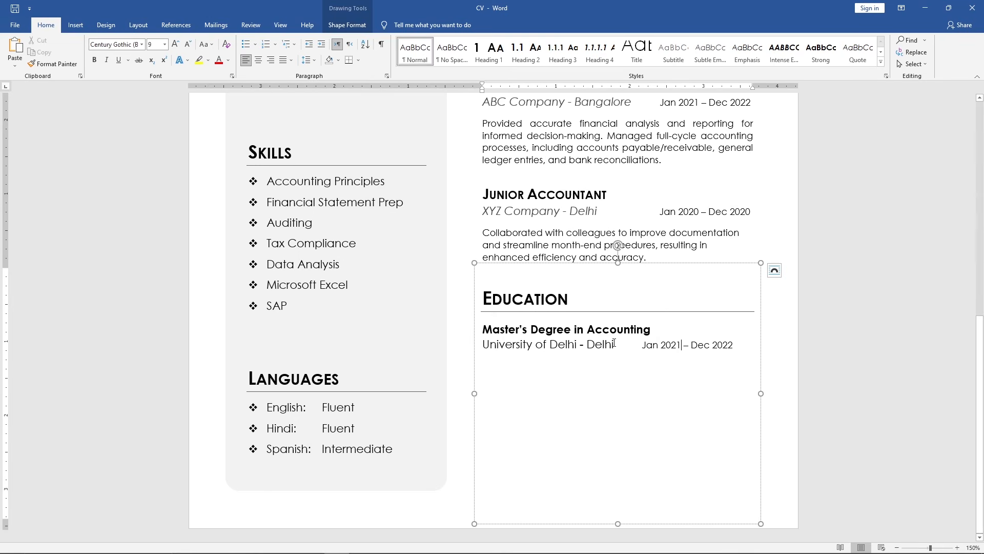
Apply the Subtle Emphasis style to the university line of the Education entry
left_click_drag(615, 345, 494, 346)
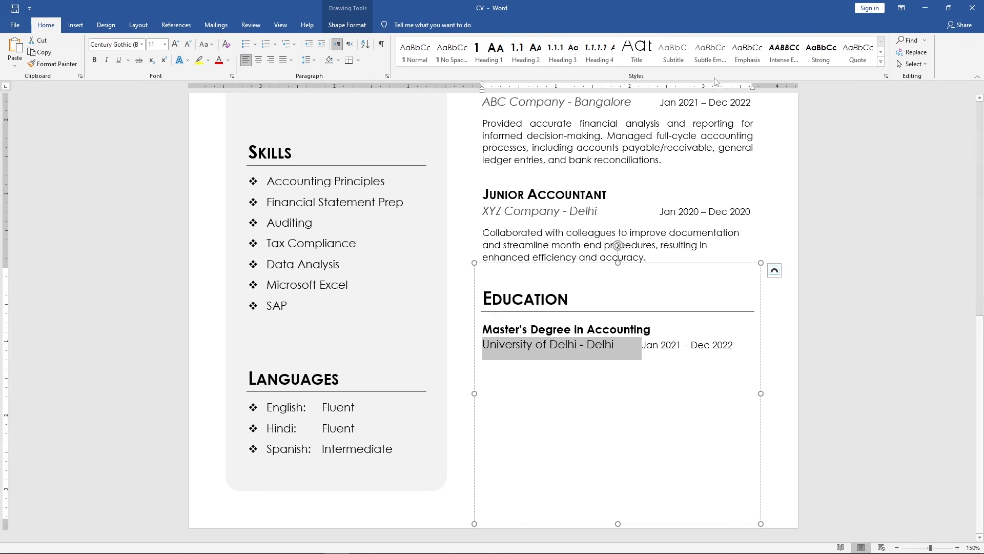
left_click(712, 52)
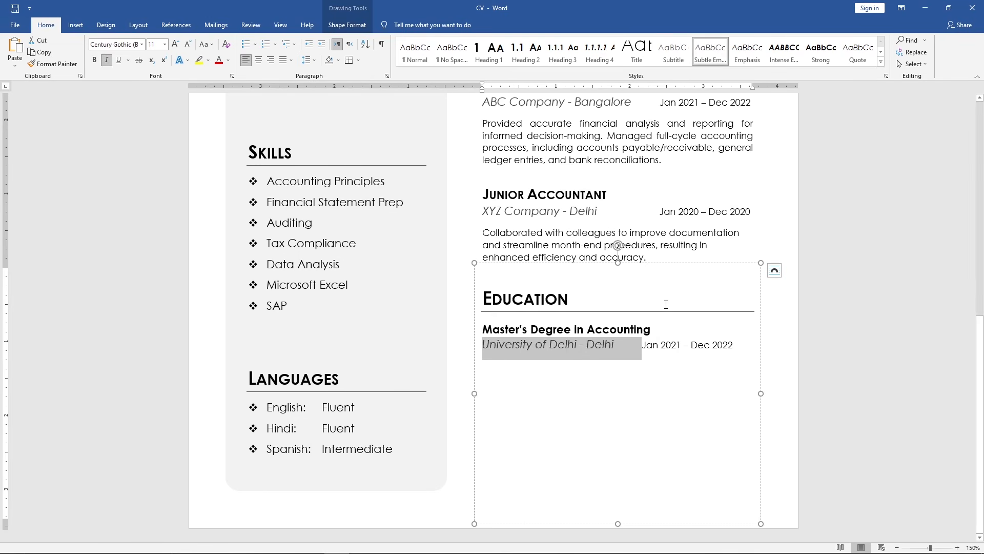
left_click(681, 346)
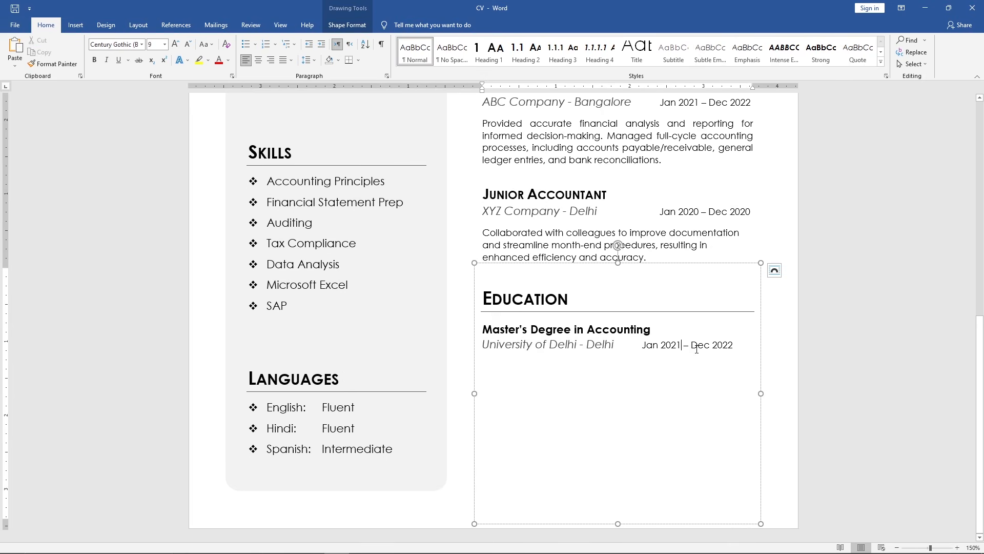
Change the Master's degree dates to Jan 2019 – Dec 2020
key("BackSpace")
key("BackSpace")
type("19")
key("End")
key("BackSpace")
type("0")
left_click(643, 345)
Duplicate the Master's degree entry below itself to create a second Education entry
left_click_drag(751, 354, 483, 336)
key("ctrl+c")
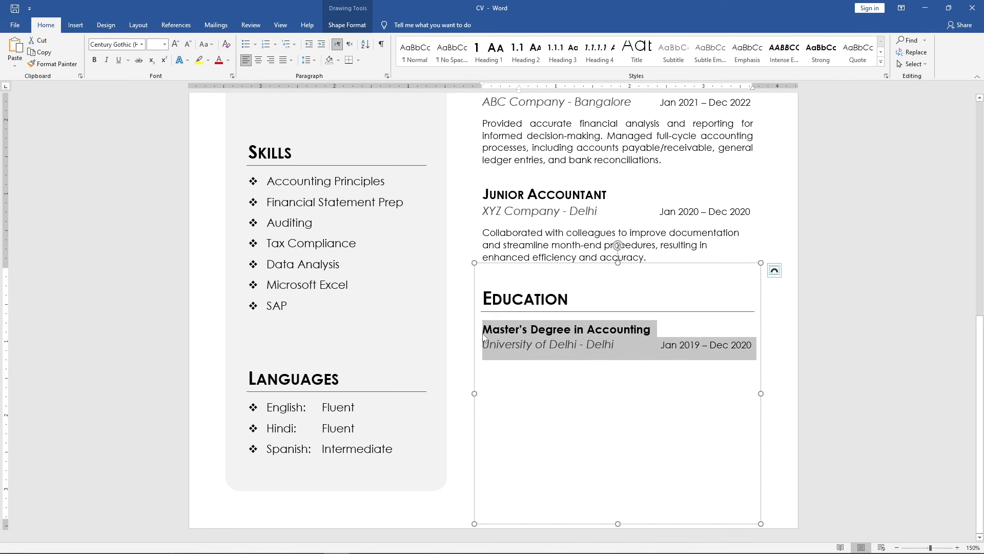
left_click(485, 381)
key("ctrl+v")
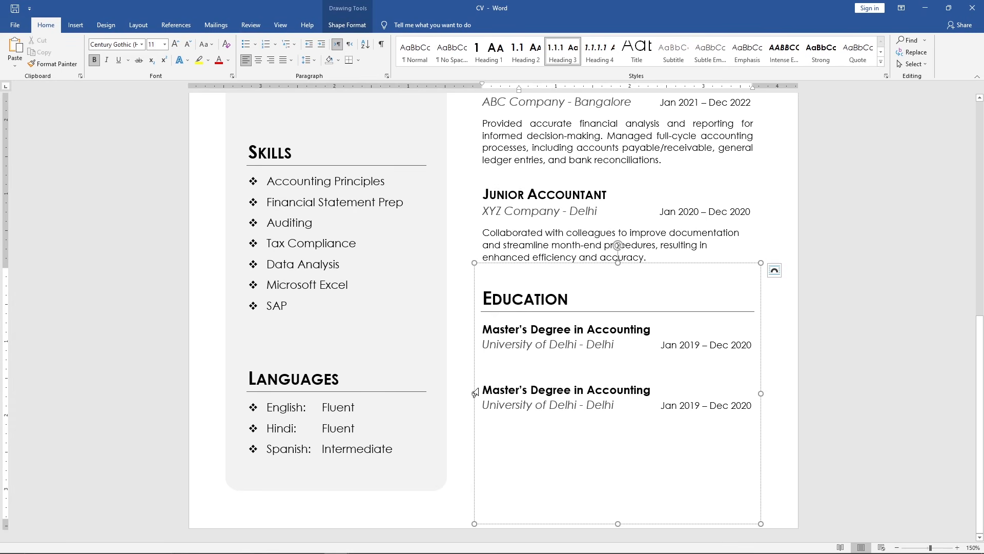
Rename the second entry's heading to Bachelor's Degree in BBA
left_click(475, 391)
type("Bachelor’s D")
type("egree in BBA")
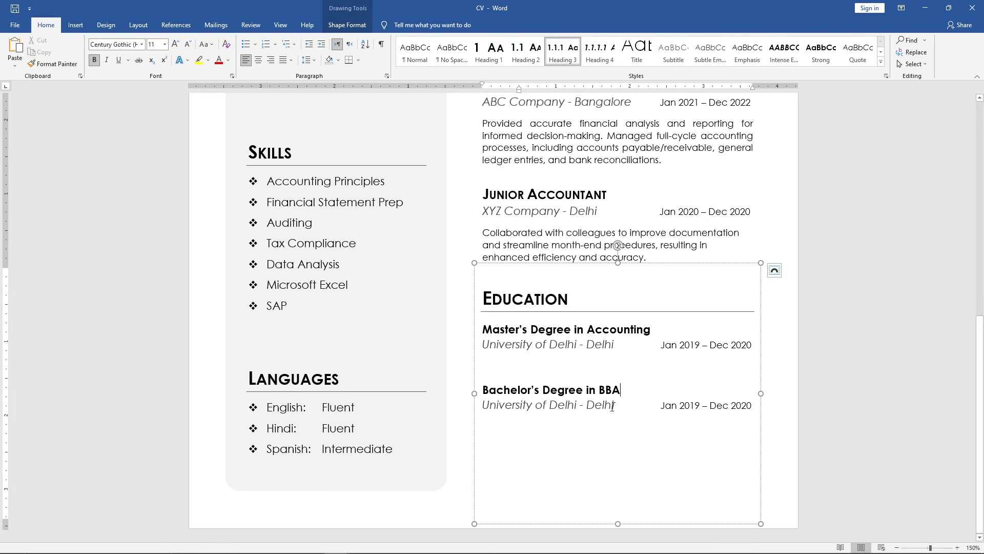
Replace the second entry's institution with Amity University - Noida
left_click_drag(618, 406, 494, 404)
type("Amity University ")
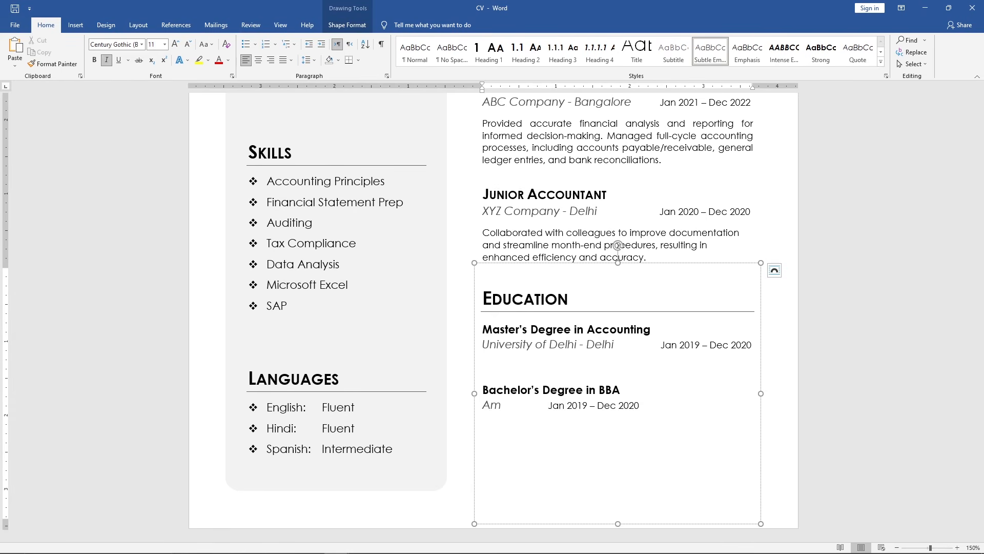
type("- Noida")
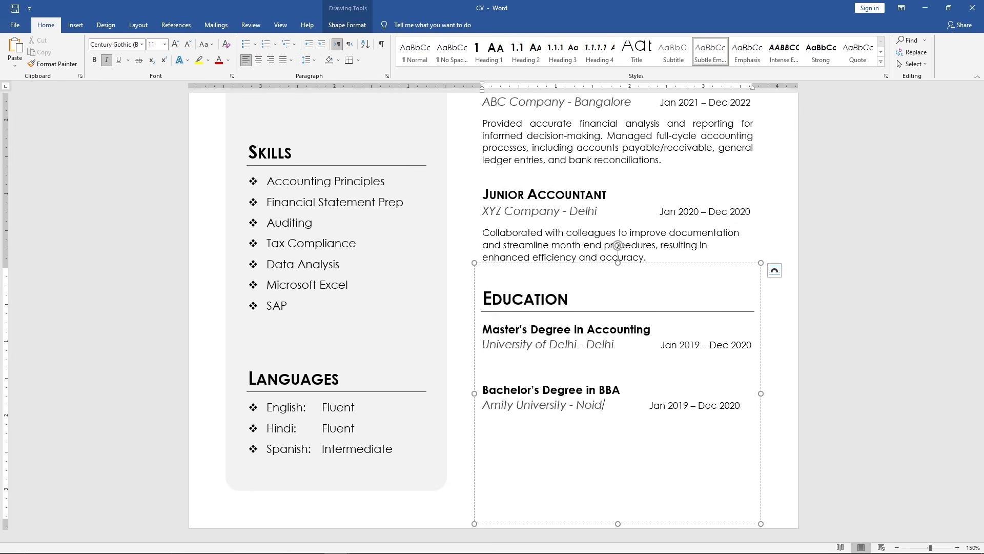
Change the Bachelor's degree dates to Jan 2015 – Dec 2019
left_click(697, 403)
key("BackSpace")
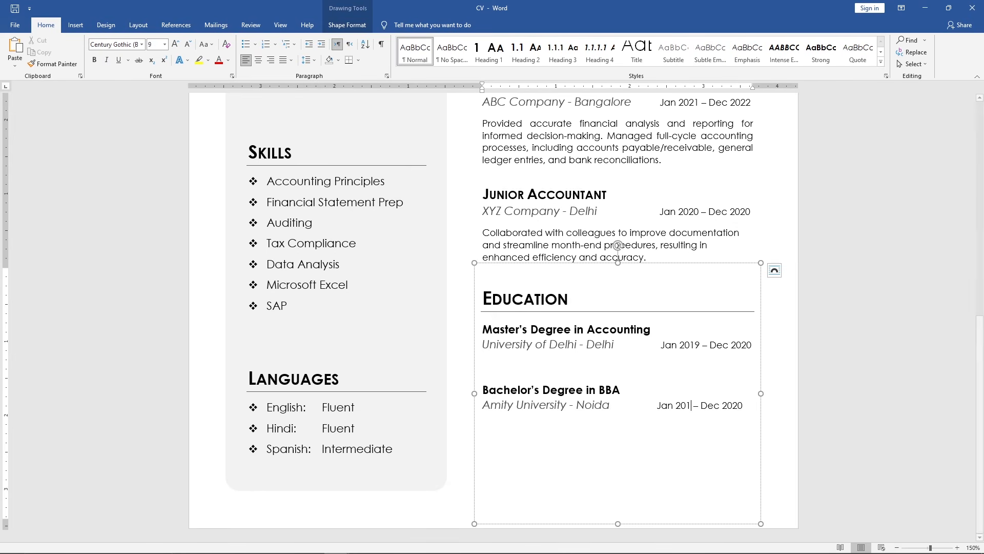
type("5")
key("End")
key("BackSpace")
key("BackSpace")
type("19")
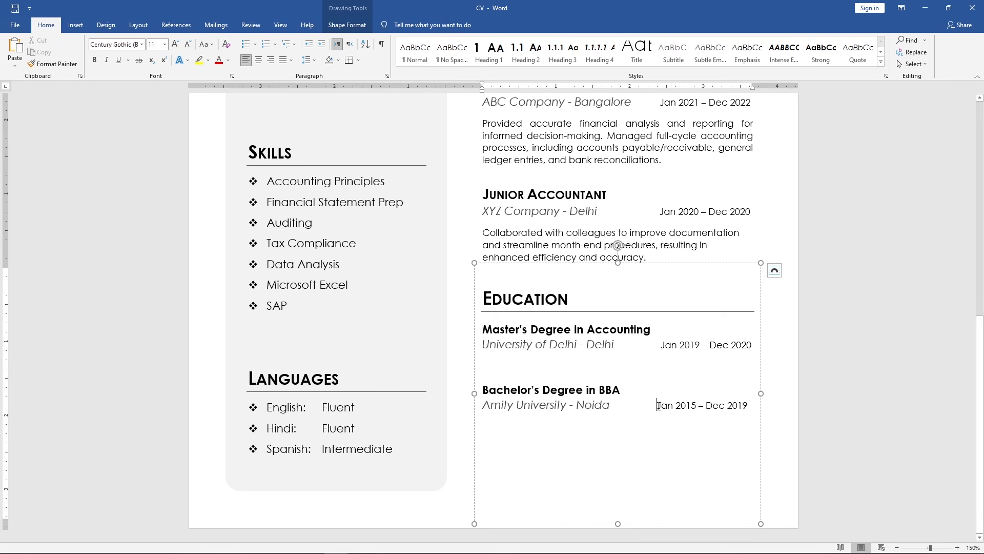
Shrink the Education text box to fit its entries and move it down slightly, using gridlines as a guide
left_click_drag(618, 523, 628, 418)
left_click(290, 29)
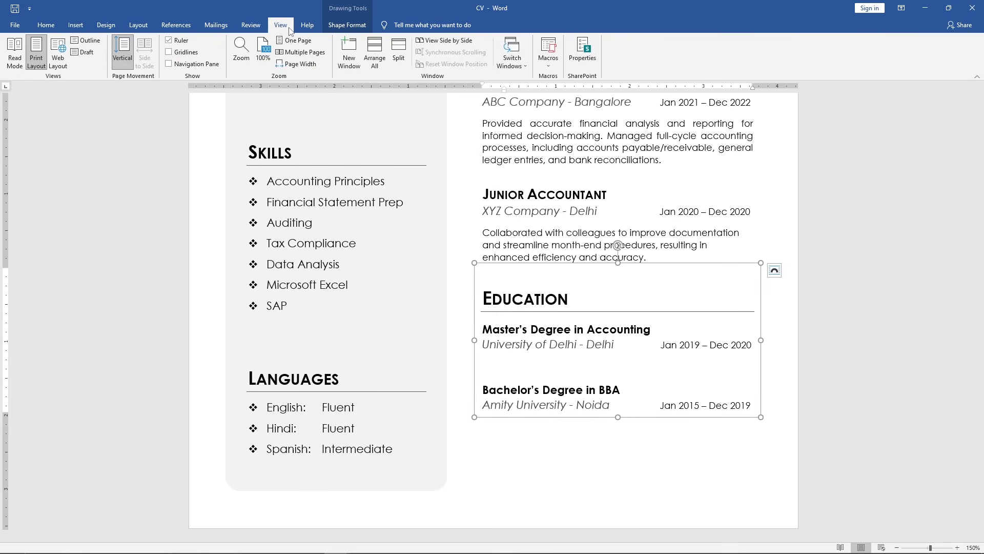
left_click(169, 53)
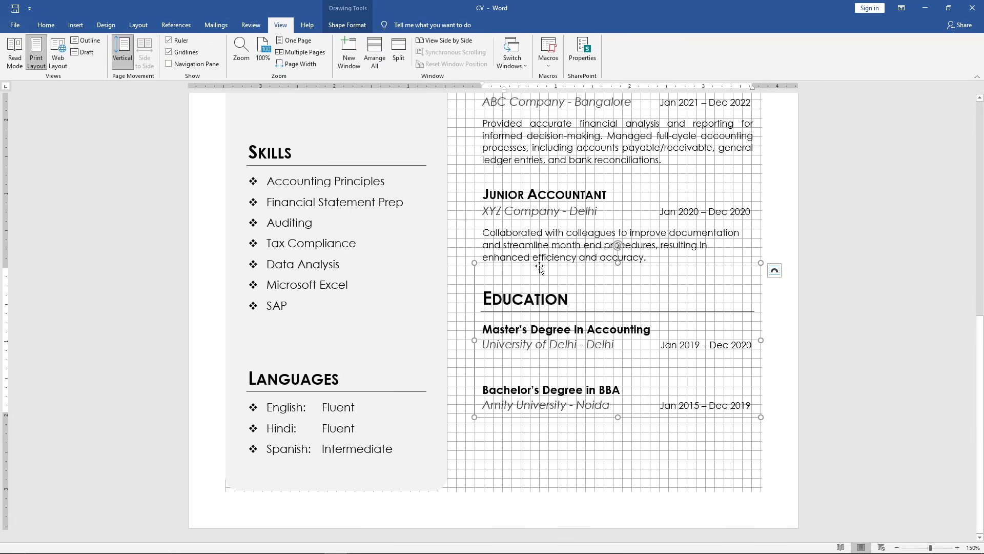
left_click_drag(540, 267, 542, 308)
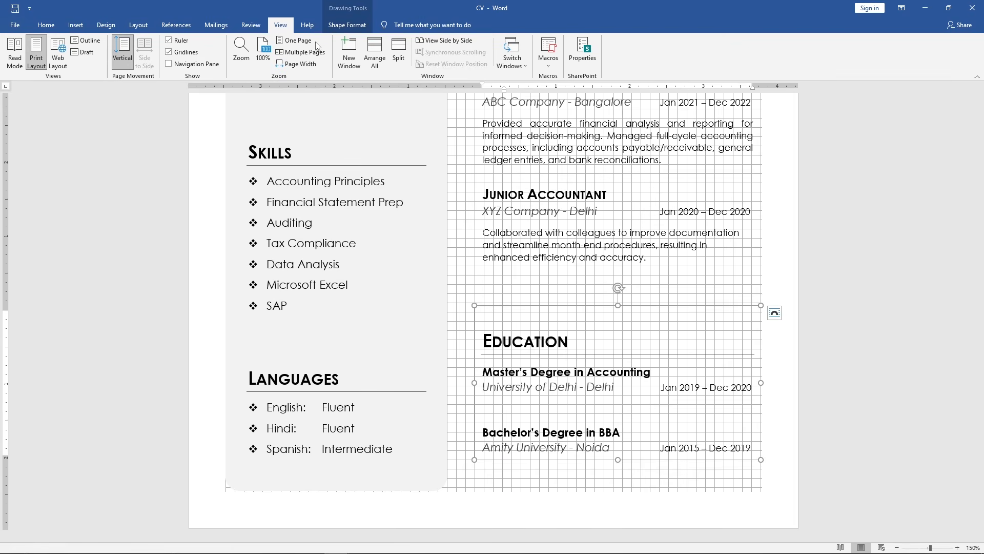
left_click(303, 41)
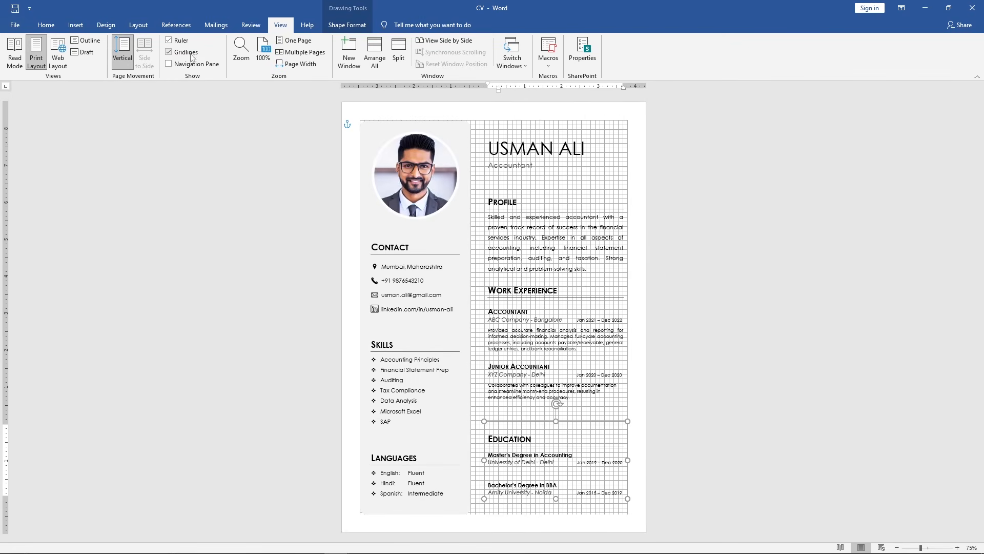
left_click(172, 55)
Open the Selection Pane and rename the name header text box to Name & Title
left_click(150, 28)
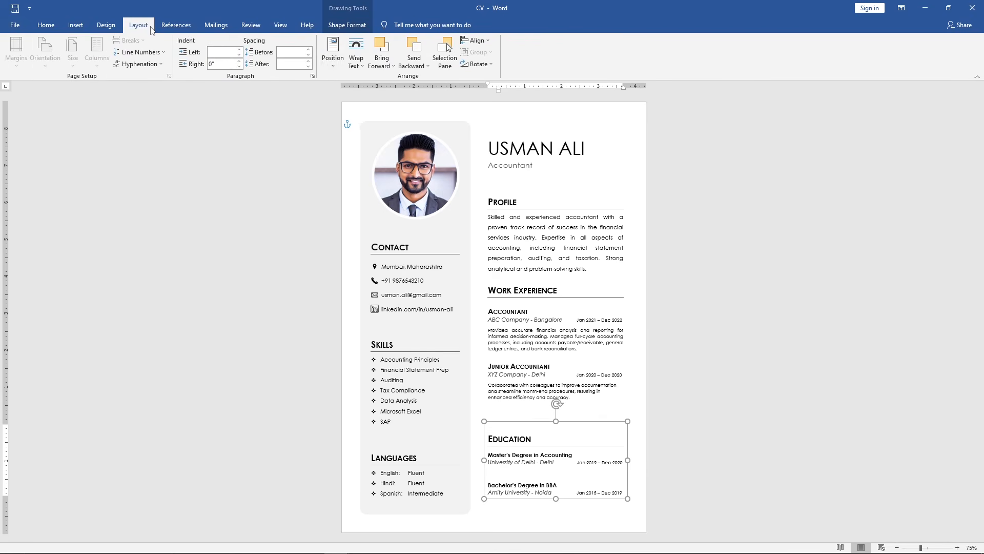
left_click(448, 48)
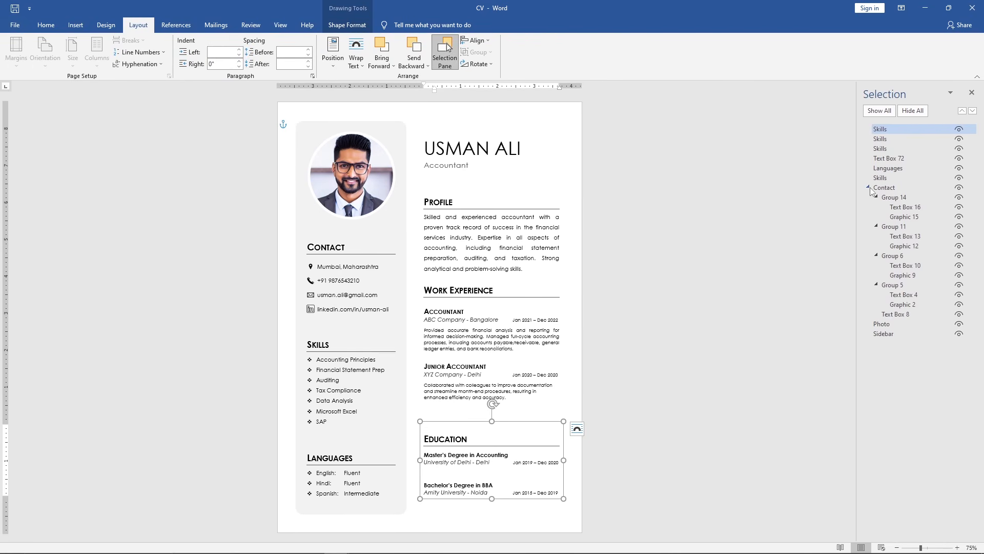
left_click(869, 188)
left_click(893, 159)
left_click(896, 160)
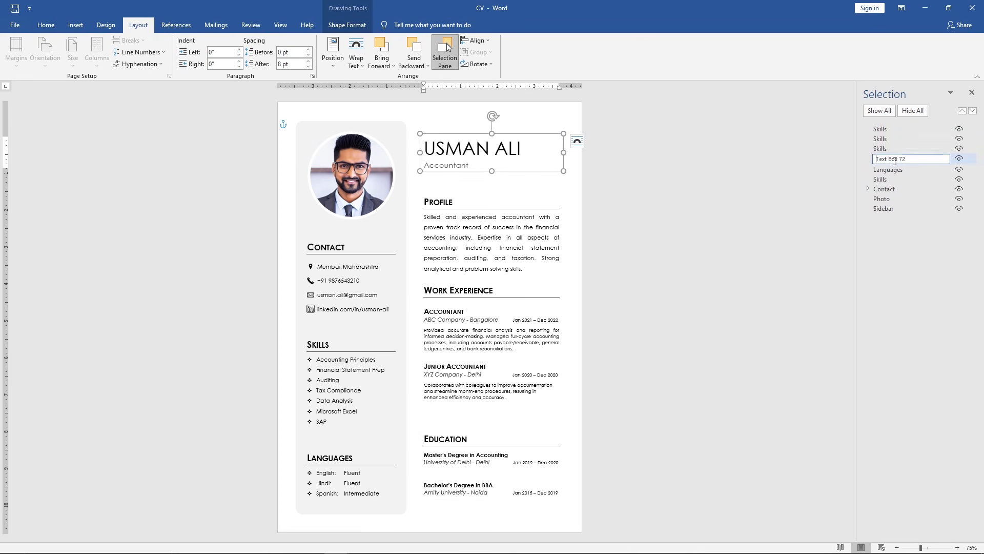
key("ctrl+a")
type("Name & Title")
Rename the Profile section's text box to Profile
left_click(893, 149)
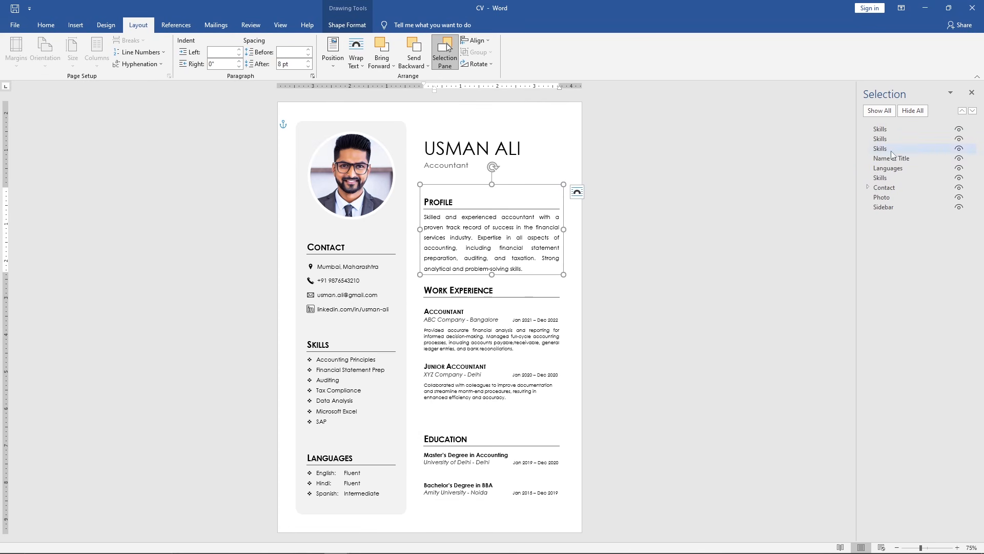
left_click(892, 150)
key("ctrl+a")
type("P")
Rename the Work Experience section's text box to Work Experience
left_click(891, 140)
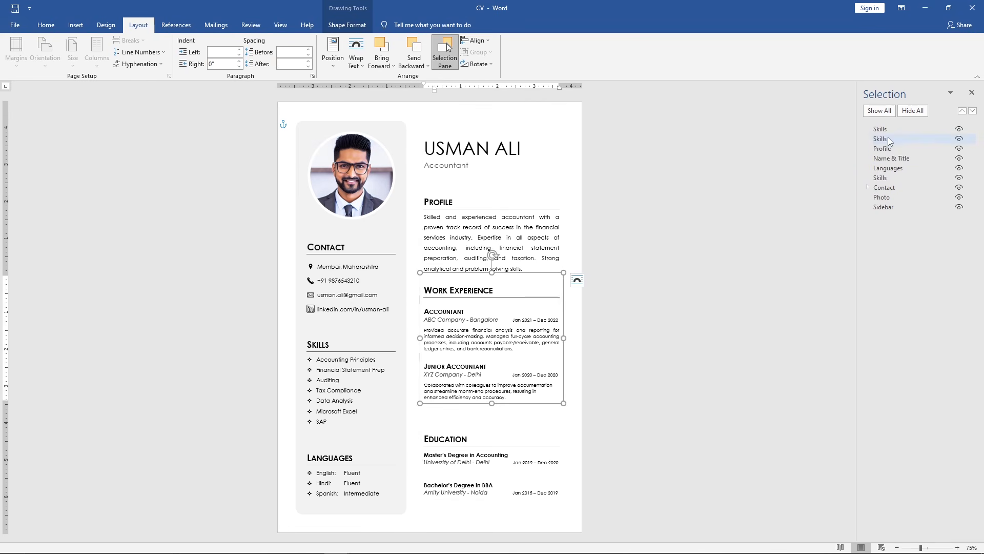
left_click(891, 141)
key("ctrl+a")
type("Work Experience")
Rename the Education section's text box to Education
left_click(893, 129)
left_click(892, 129)
key("ctrl+a")
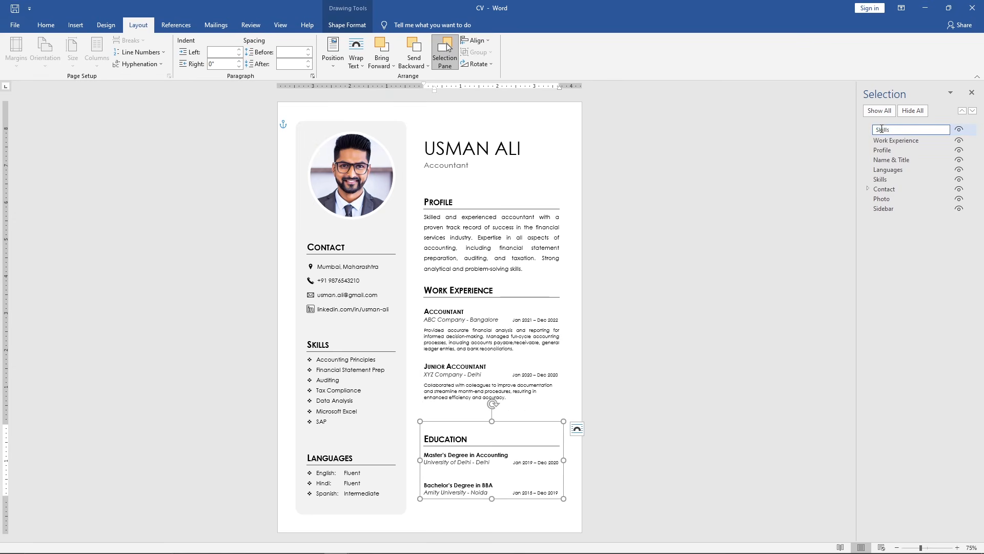
type("Education")
key("Return")
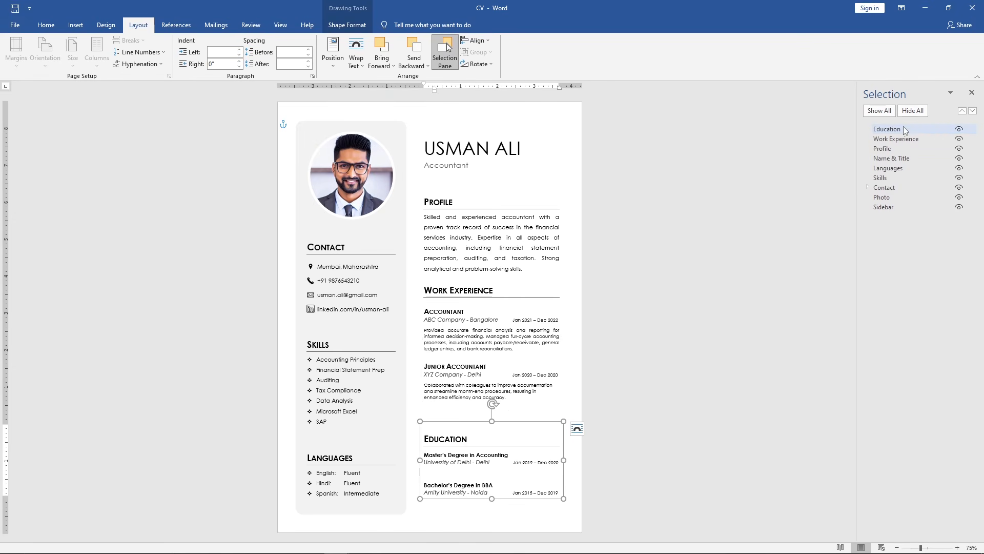
Select the Name & Title, Profile, Work Experience and Education boxes and distribute them vertically
left_click(911, 158, "ctrl")
left_click(907, 148, "ctrl")
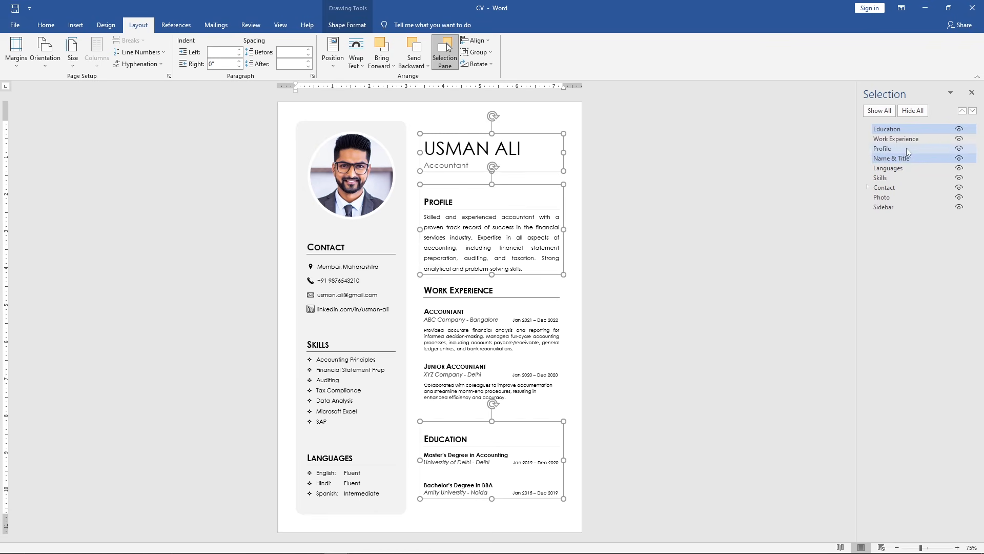
left_click(910, 139, "ctrl")
left_click(488, 43)
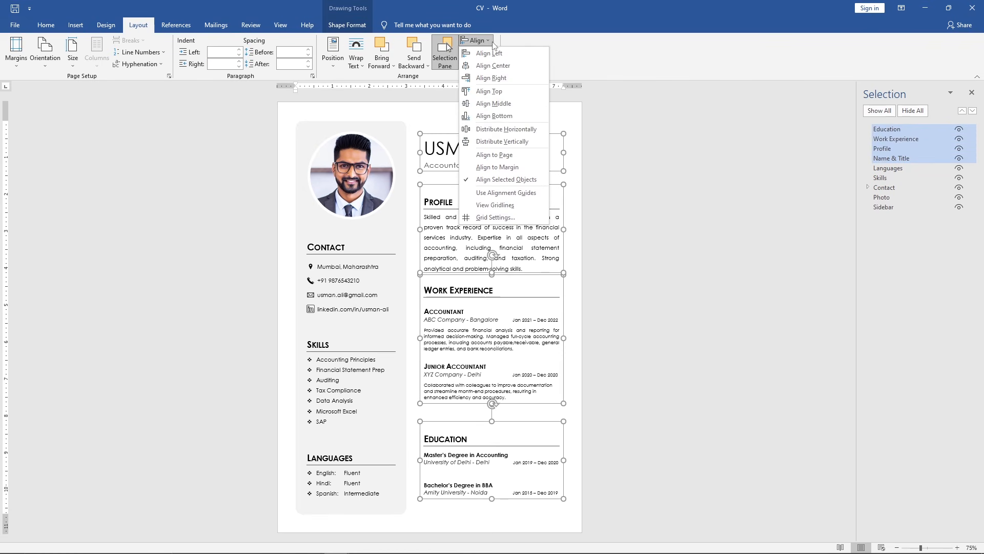
left_click(536, 142)
left_click(972, 93)
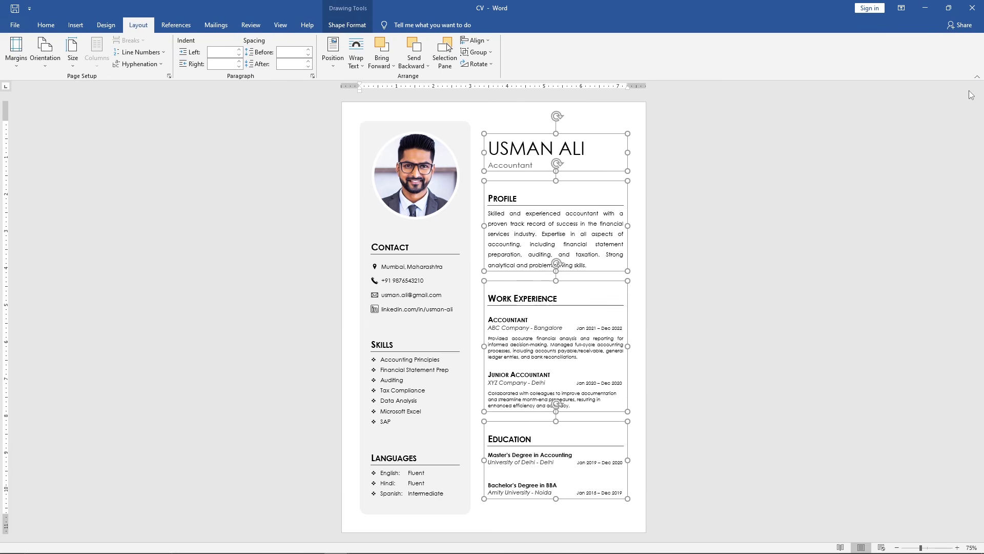
Apply the Wisp theme to the document
left_click(691, 209)
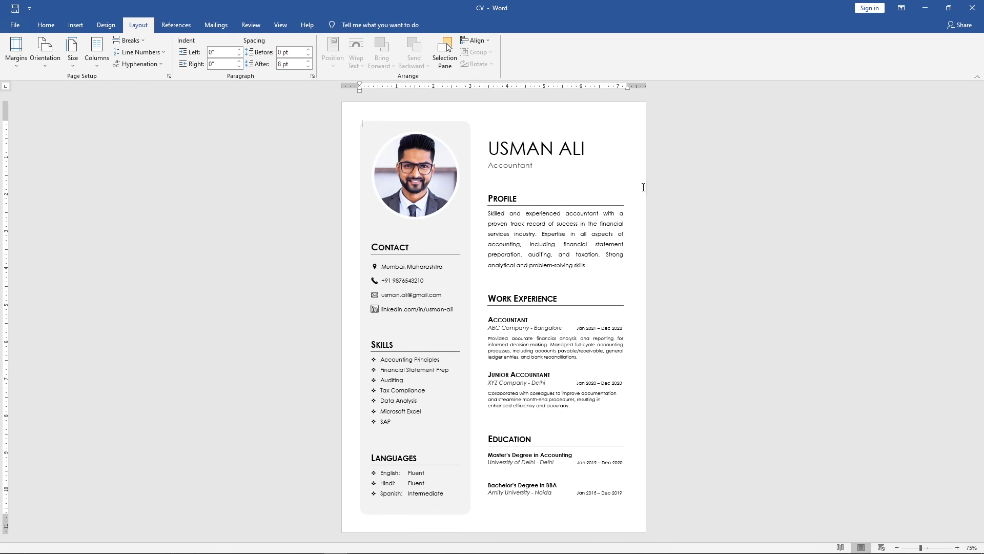
left_click(106, 25)
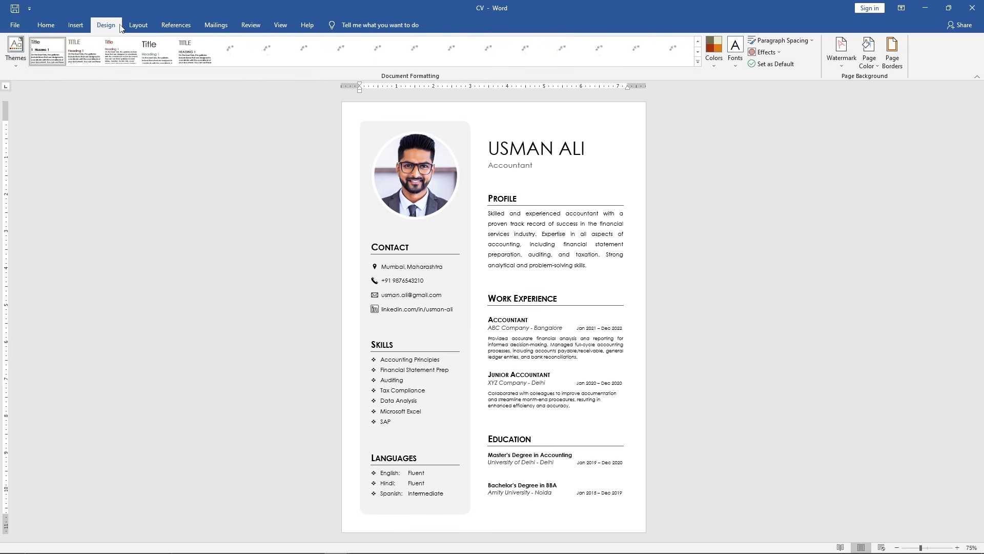
left_click(21, 63)
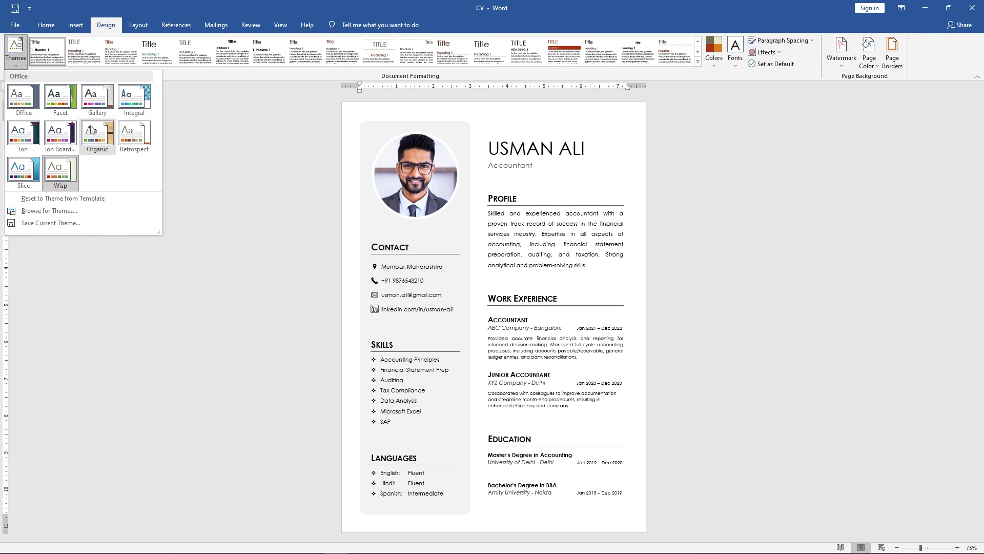
left_click(64, 171)
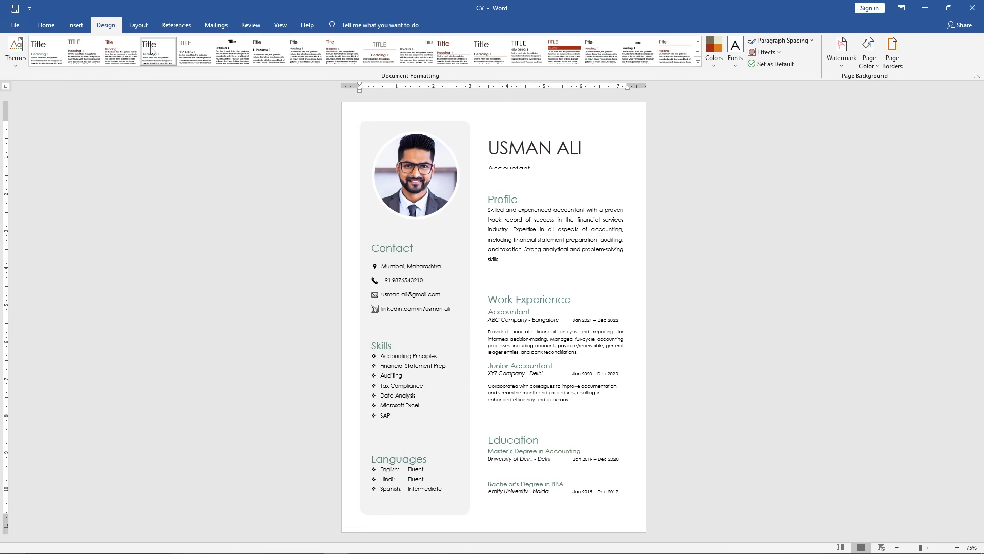
Try out several document style sets for the CV's headings
left_click(373, 51)
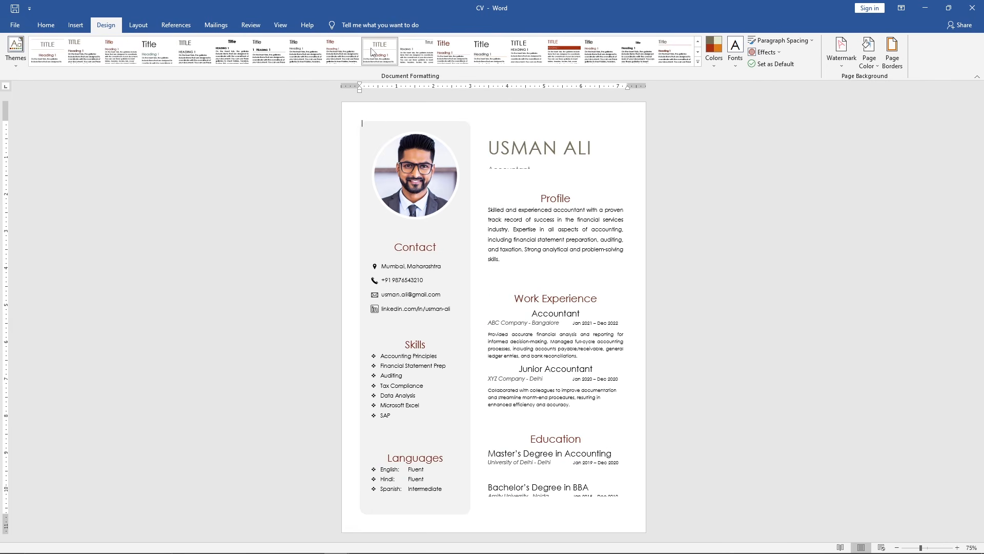
left_click(407, 49)
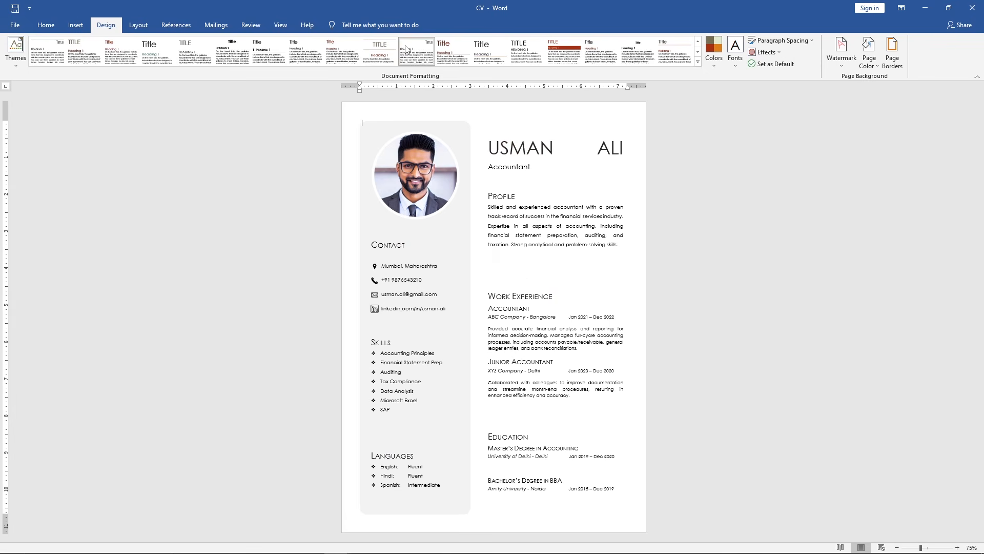
left_click(442, 52)
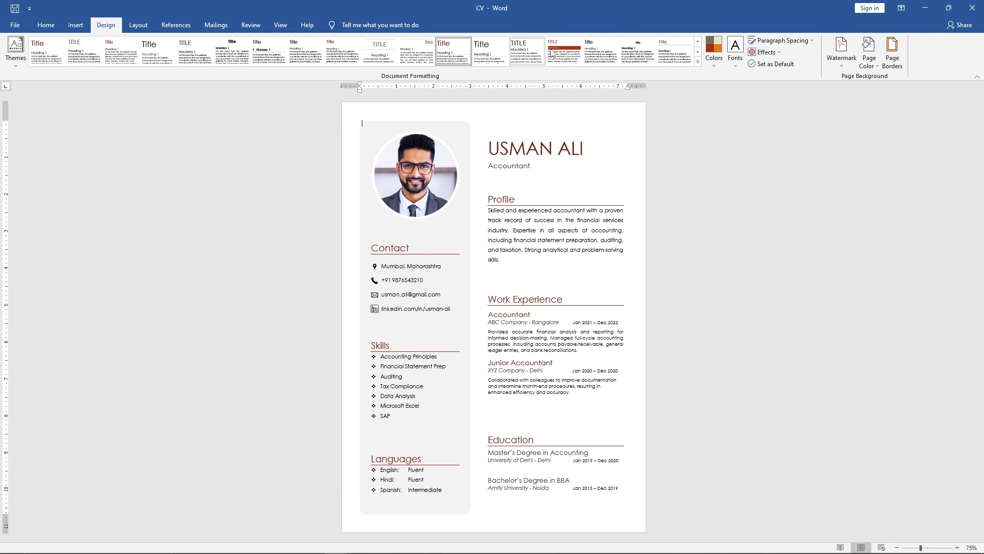
left_click(563, 53)
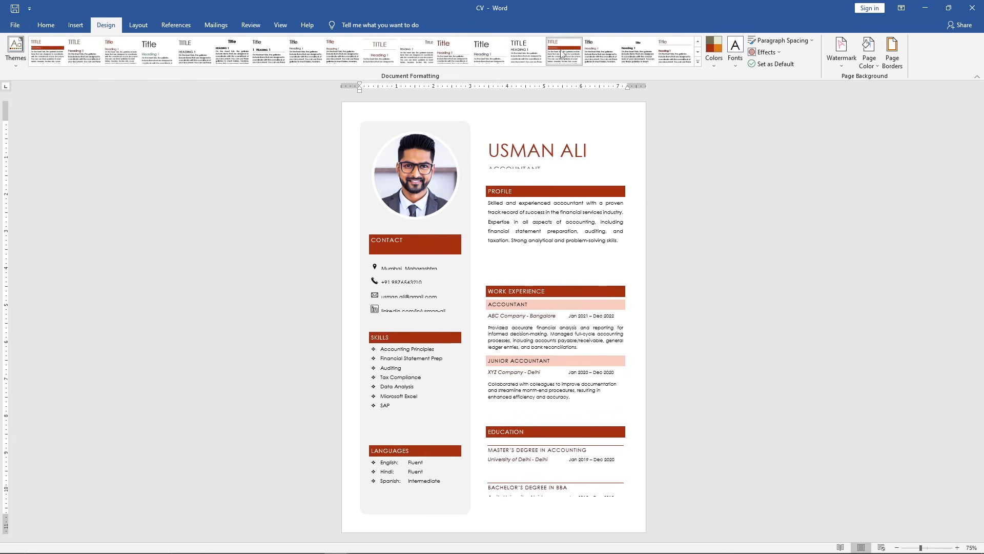
left_click(269, 51)
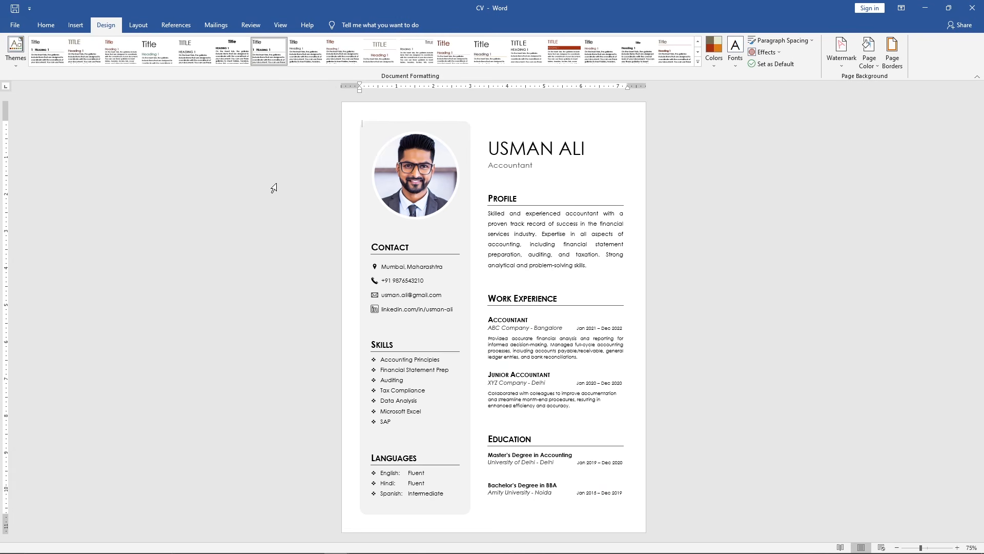